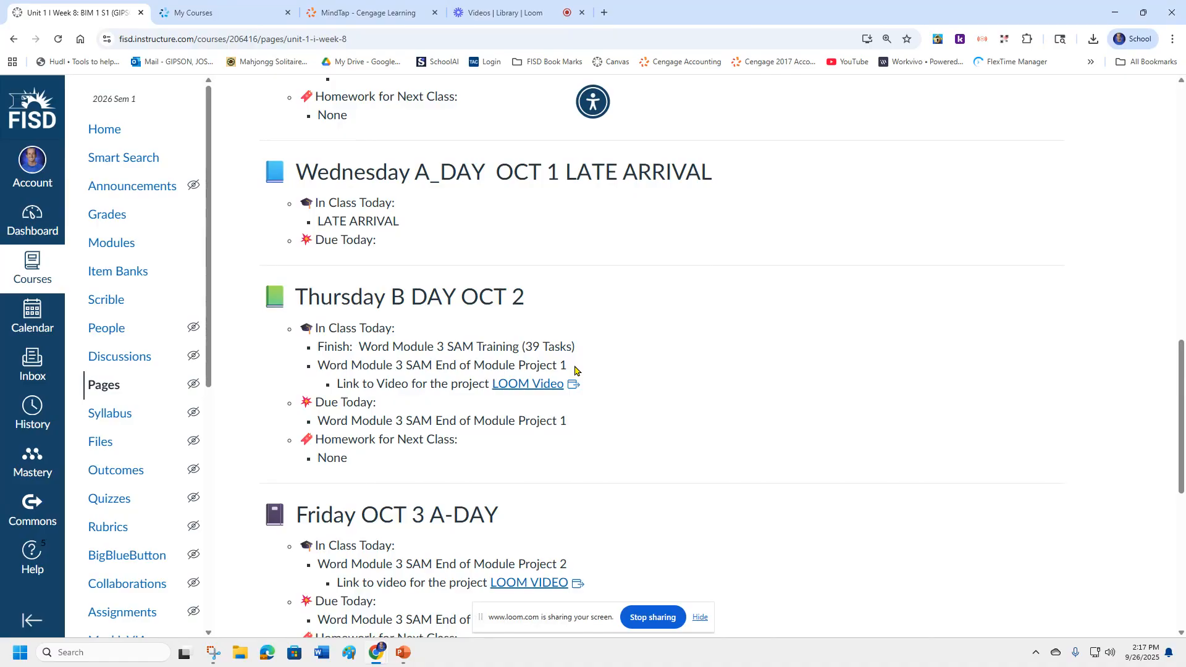
Step: In the MindTap course, expand the Word folder and Word Module 3: Creating a Business Letter
{"action": "left_click", "coordinate": [374, 10]}
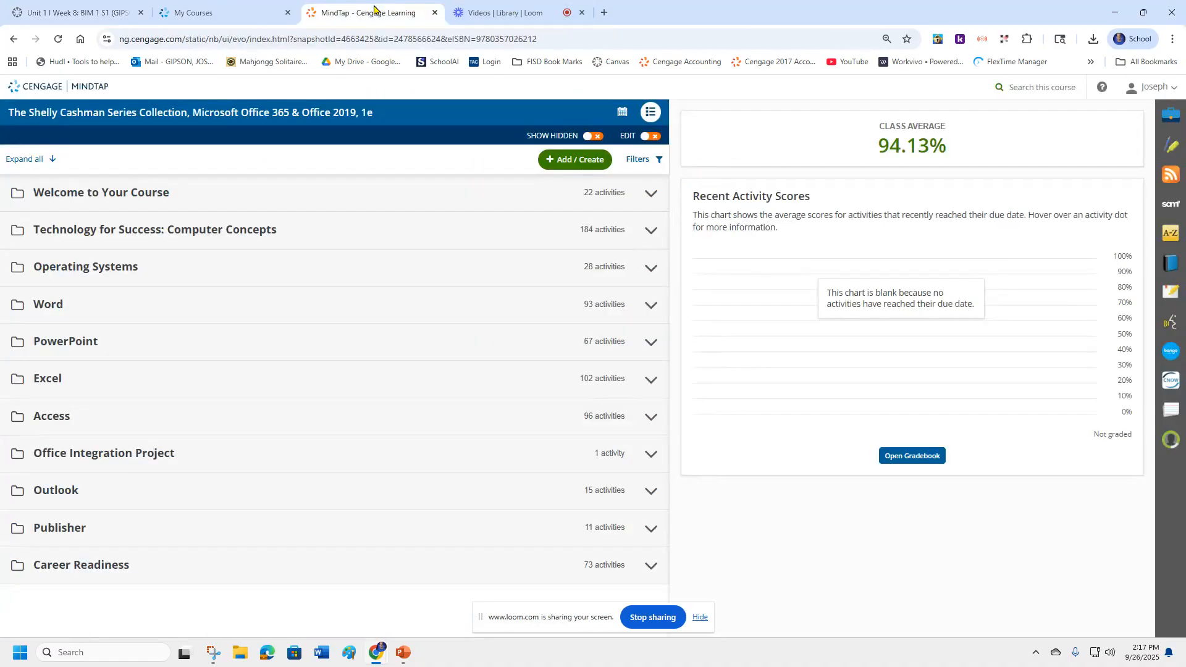
{"action": "left_click", "coordinate": [58, 307]}
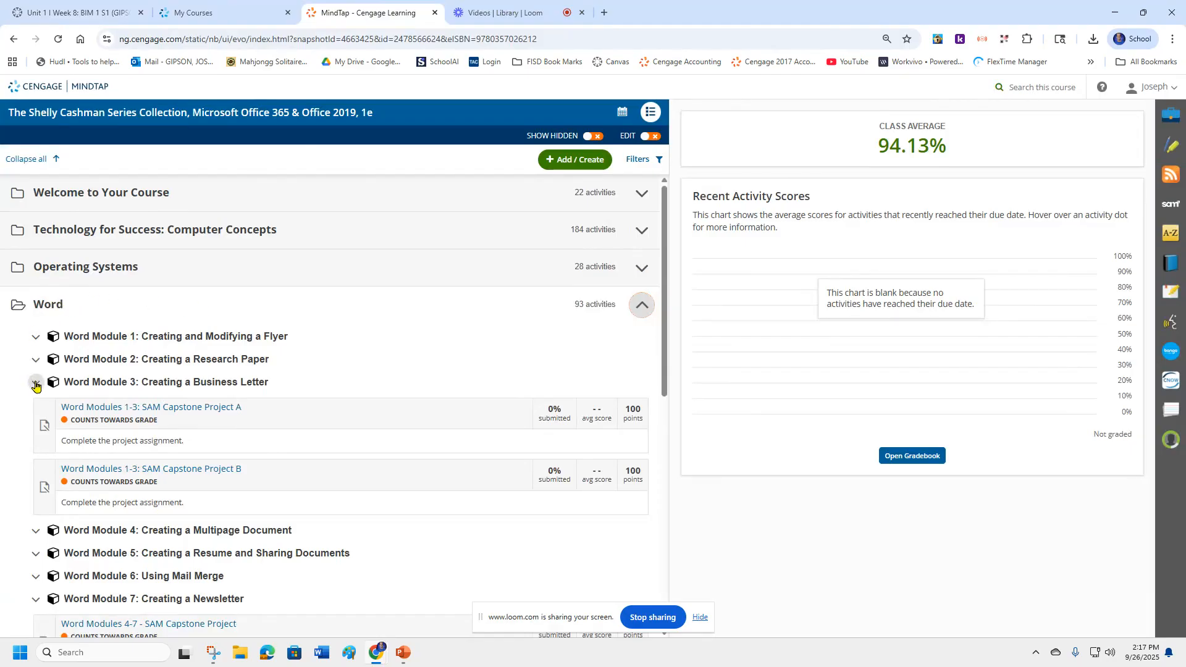
{"action": "left_click", "coordinate": [35, 383]}
{"action": "left_click", "coordinate": [34, 382]}
{"action": "left_click", "coordinate": [34, 382]}
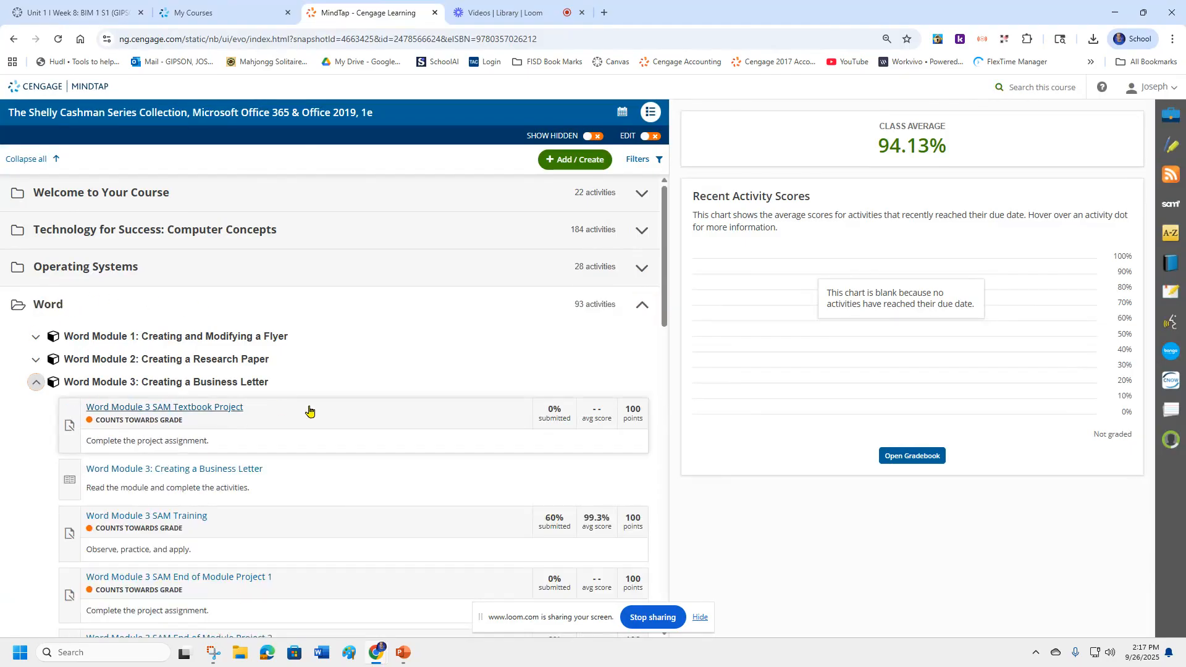
Step: Start Word Module 3 SAM End of Module Project 1 and download its instruction file, Instructions_SC_WD19_EOM3-1.docx
{"action": "scroll", "coordinate": [309, 409], "scroll_direction": "down", "scroll_amount": 2}
{"action": "scroll", "coordinate": [309, 410], "scroll_direction": "down", "scroll_amount": 1}
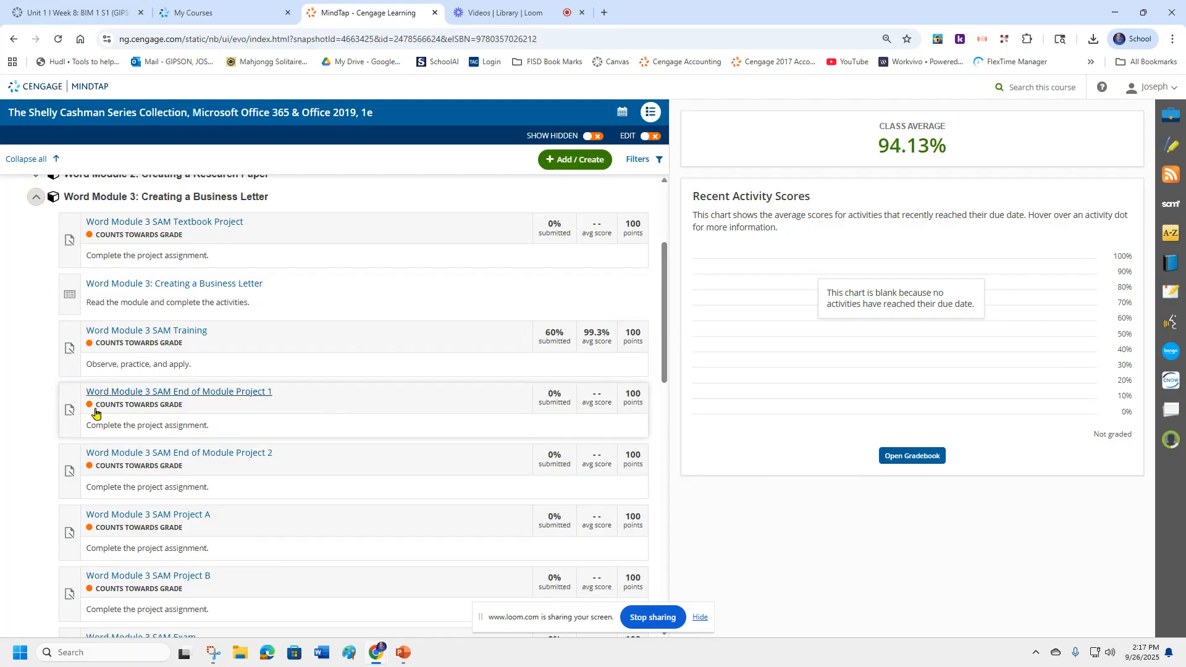
{"action": "left_click", "coordinate": [234, 393]}
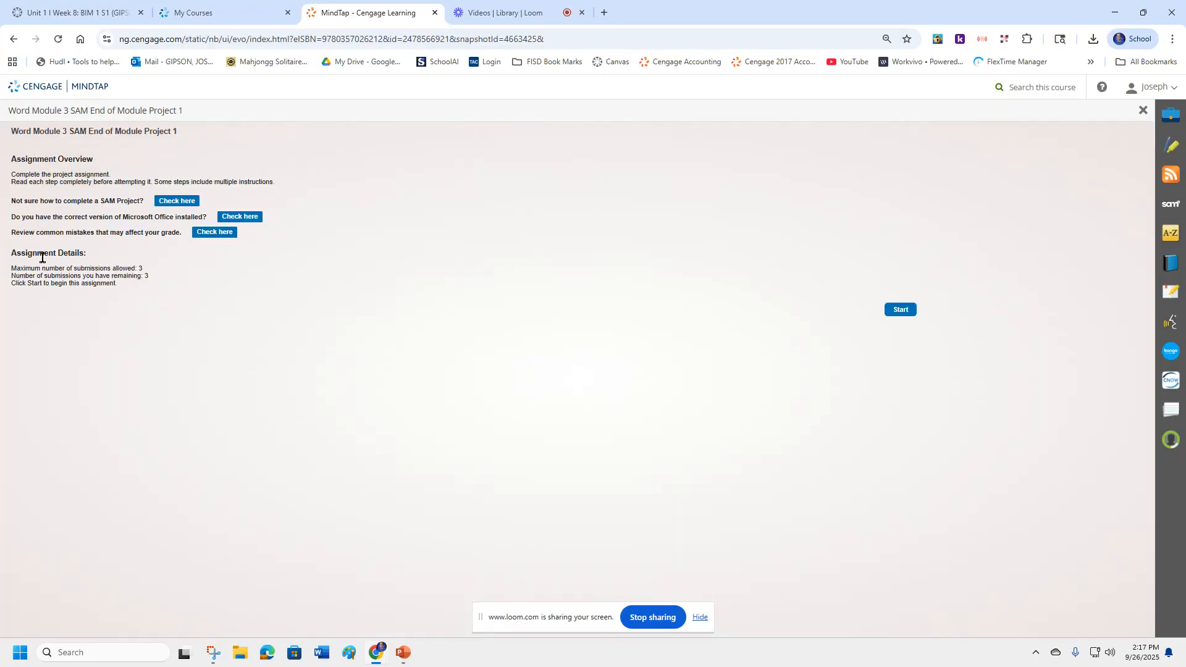
{"action": "left_click", "coordinate": [899, 312]}
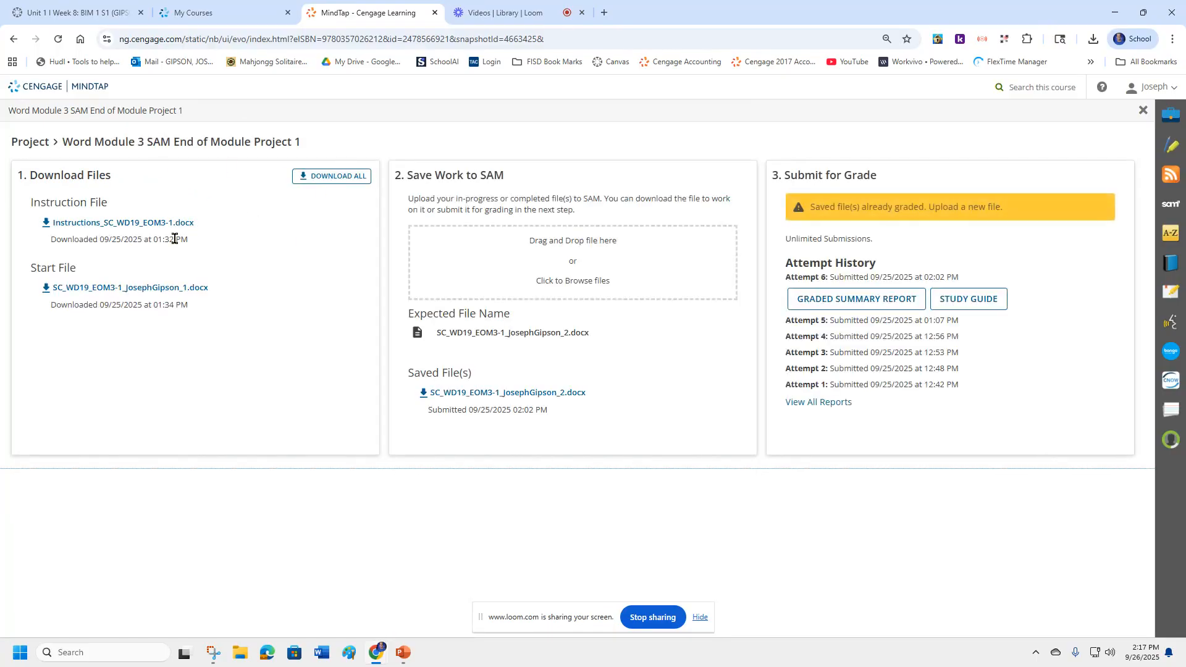
{"action": "left_click", "coordinate": [146, 224]}
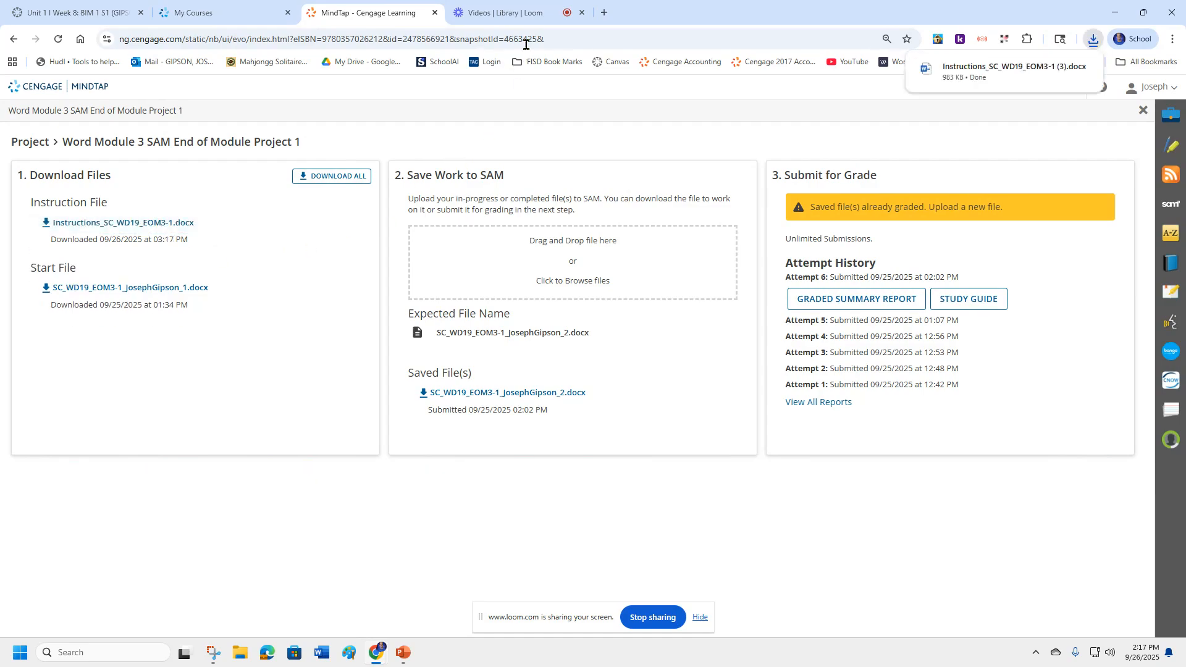
Step: Check the expected file name for the saved work on the MindTap project page
{"action": "left_click", "coordinate": [524, 12]}
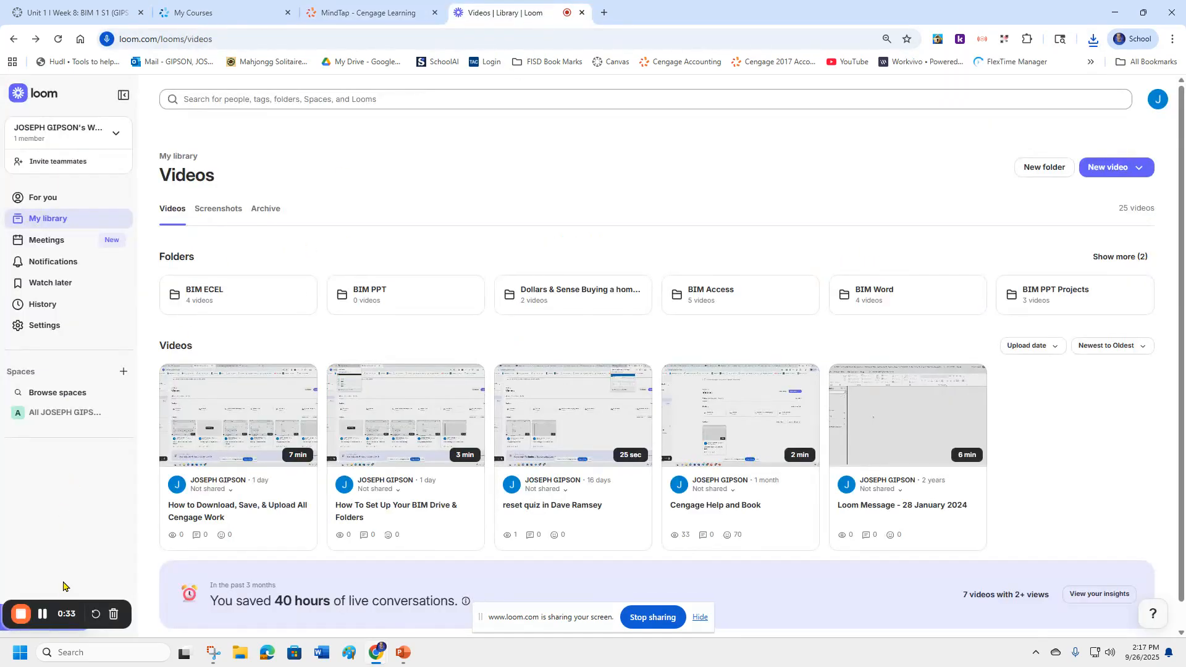
{"action": "left_click", "coordinate": [340, 14]}
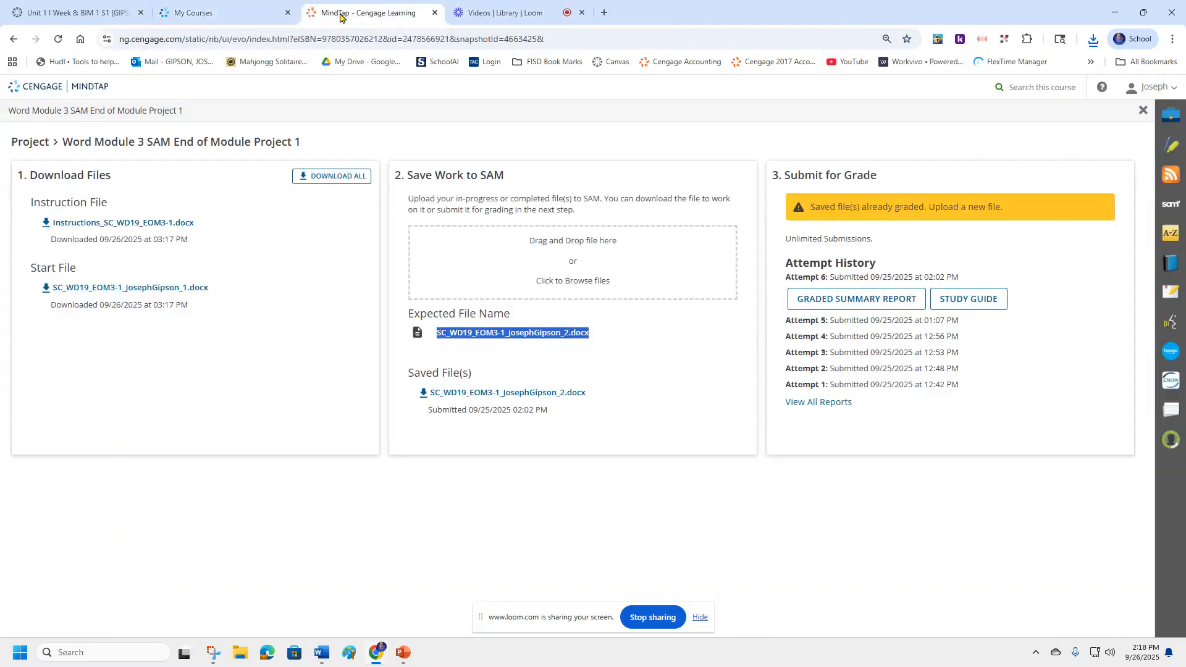
{"action": "left_click", "coordinate": [527, 343]}
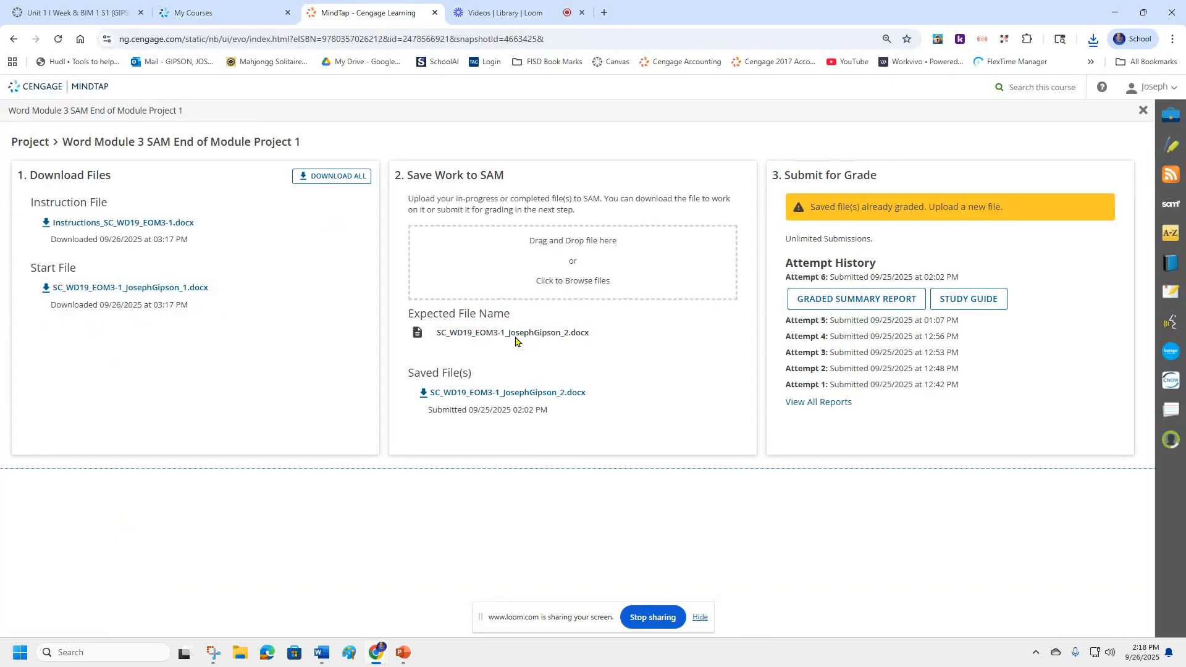
{"action": "double_click", "coordinate": [471, 332]}
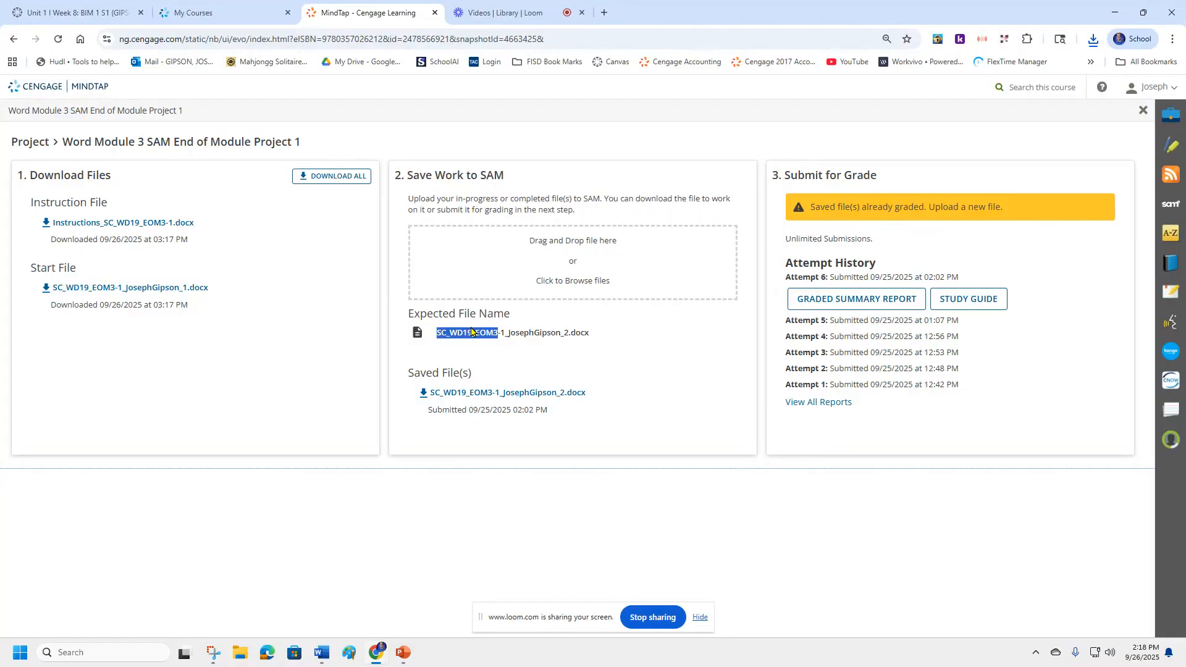
Step: Switch to Word and arrange the instructions document and the project letter side by side, with the instructions on the left half
{"action": "mouse_move", "coordinate": [334, 655]}
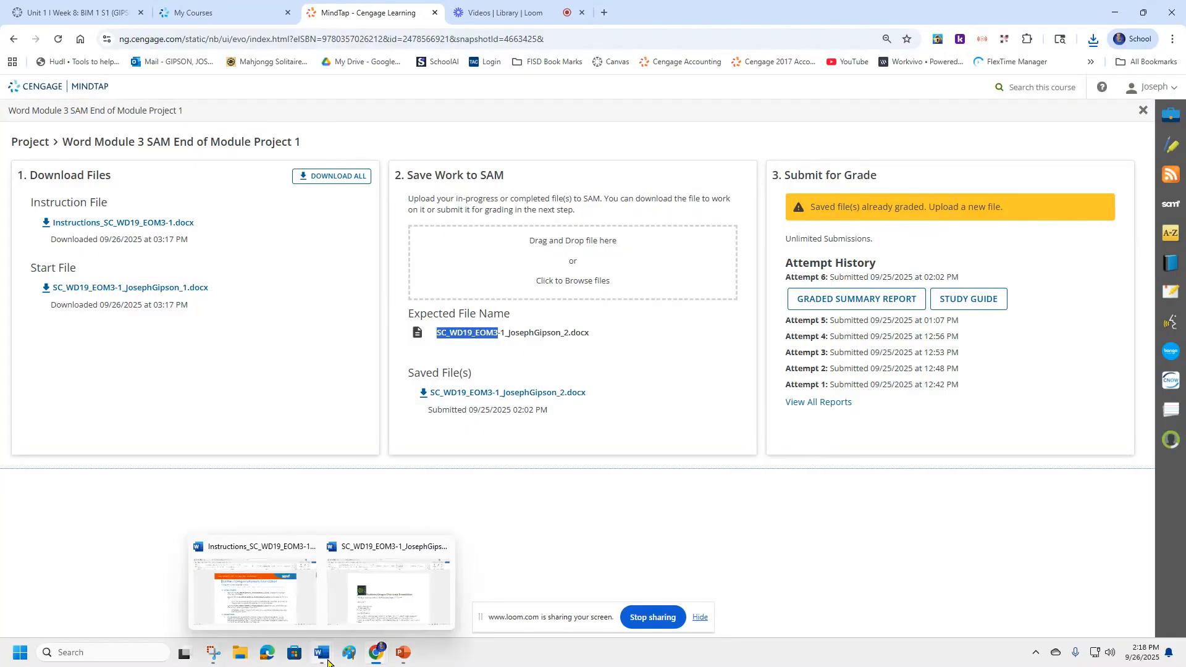
{"action": "left_click", "coordinate": [253, 584]}
{"action": "left_click_drag", "start_coordinate": [757, 36], "coordinate": [3, 173]}
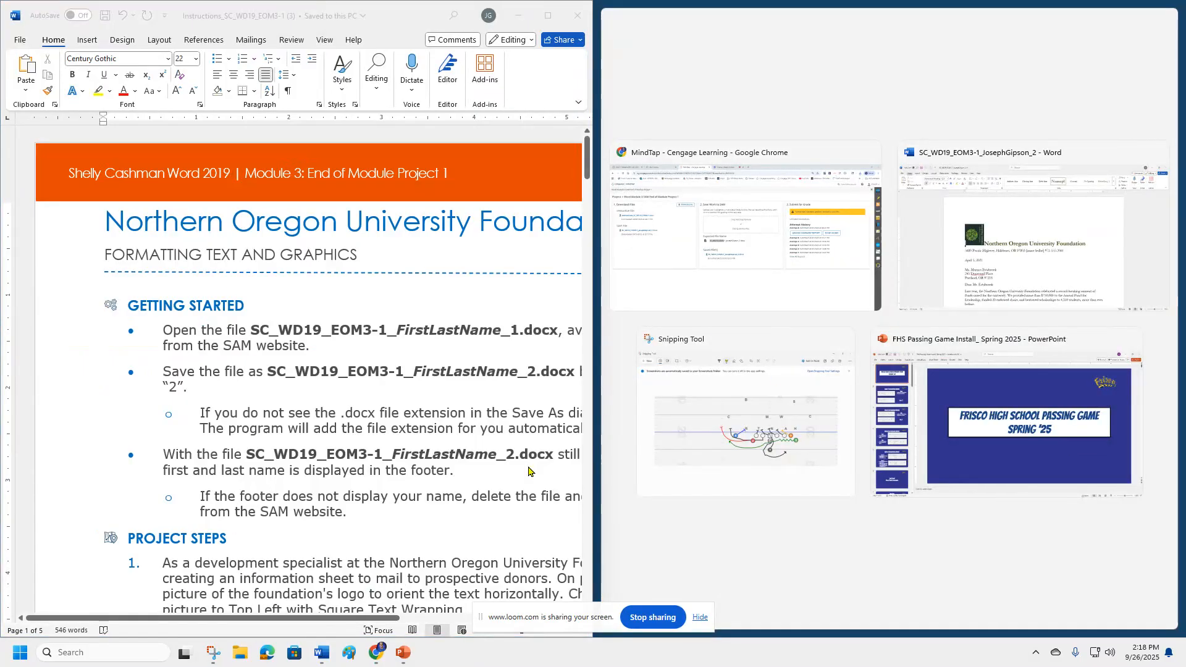
{"action": "mouse_move", "coordinate": [323, 654]}
{"action": "left_click", "coordinate": [358, 587]}
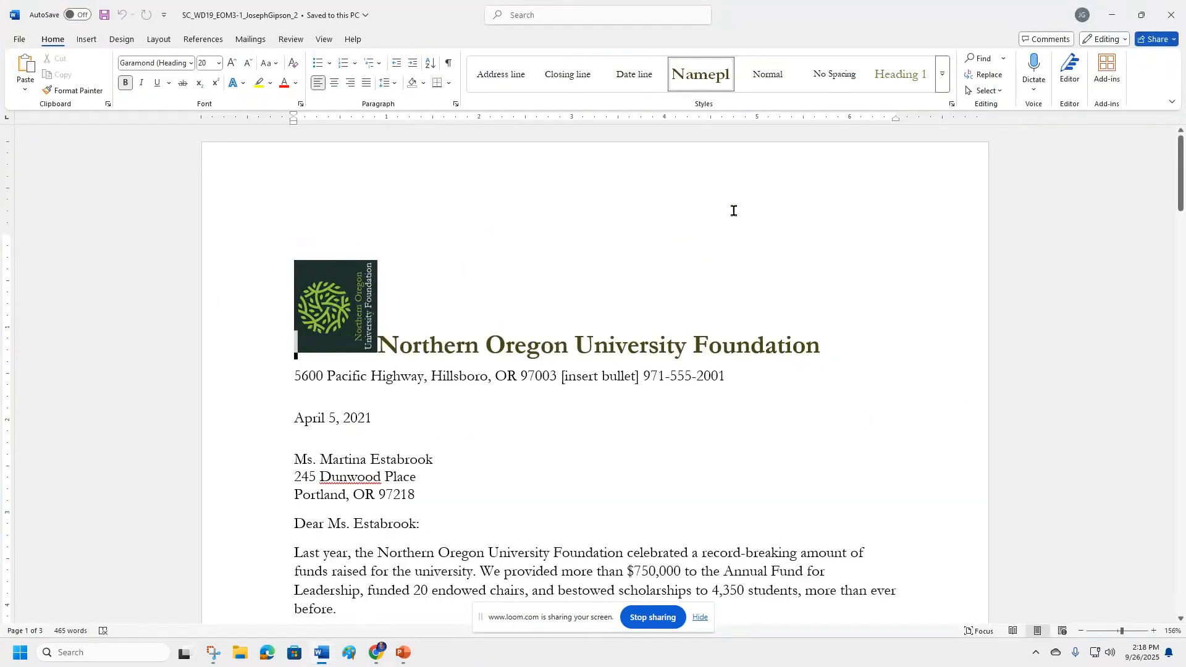
{"action": "left_click_drag", "start_coordinate": [813, 24], "coordinate": [1185, 168]}
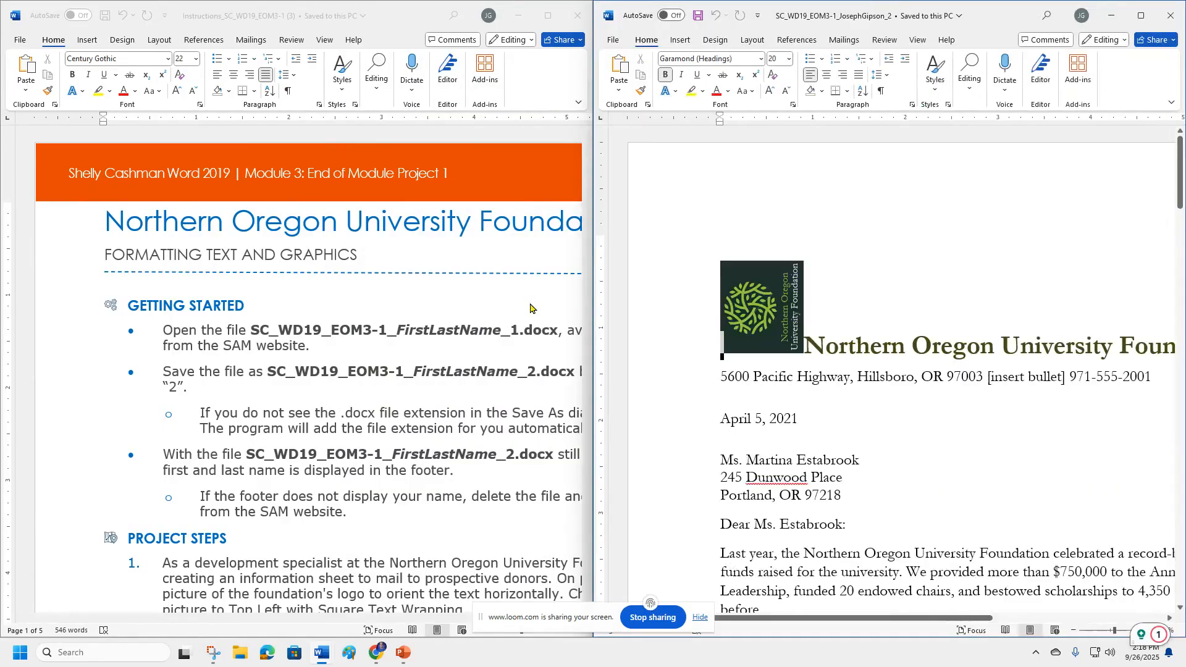
Step: Highlight all the Getting Started bullets in the instructions document in yellow
{"action": "left_click", "coordinate": [346, 331]}
{"action": "scroll", "coordinate": [288, 301], "scroll_direction": "down", "scroll_amount": 4}
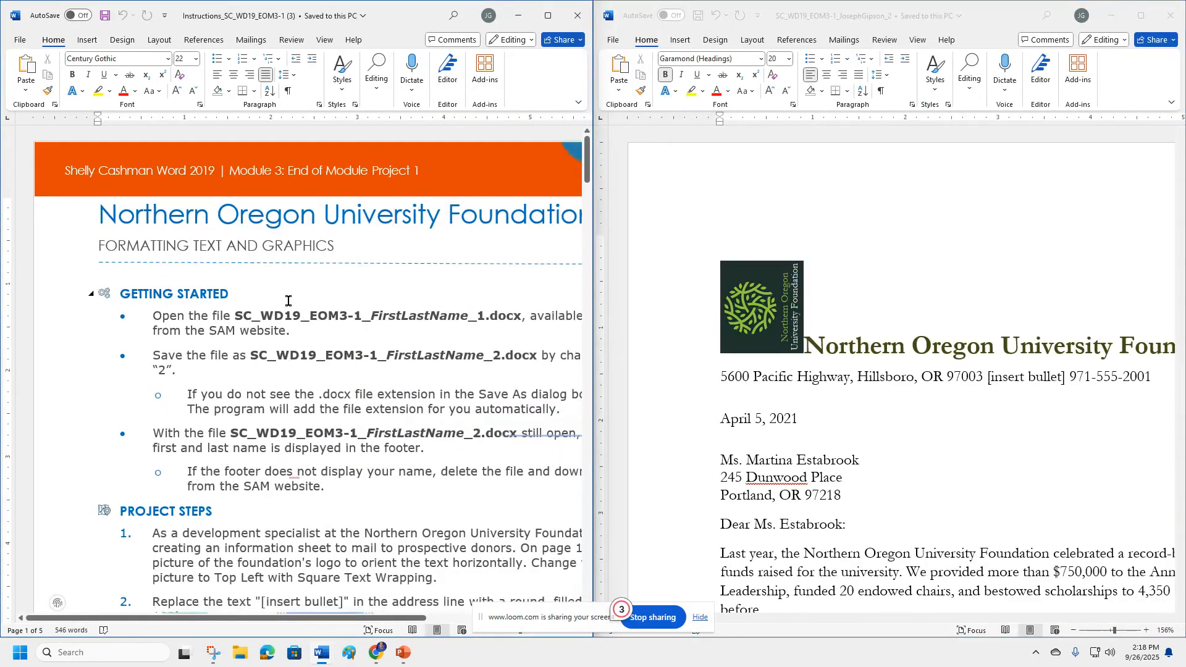
{"action": "left_click_drag", "start_coordinate": [122, 277], "coordinate": [282, 408]}
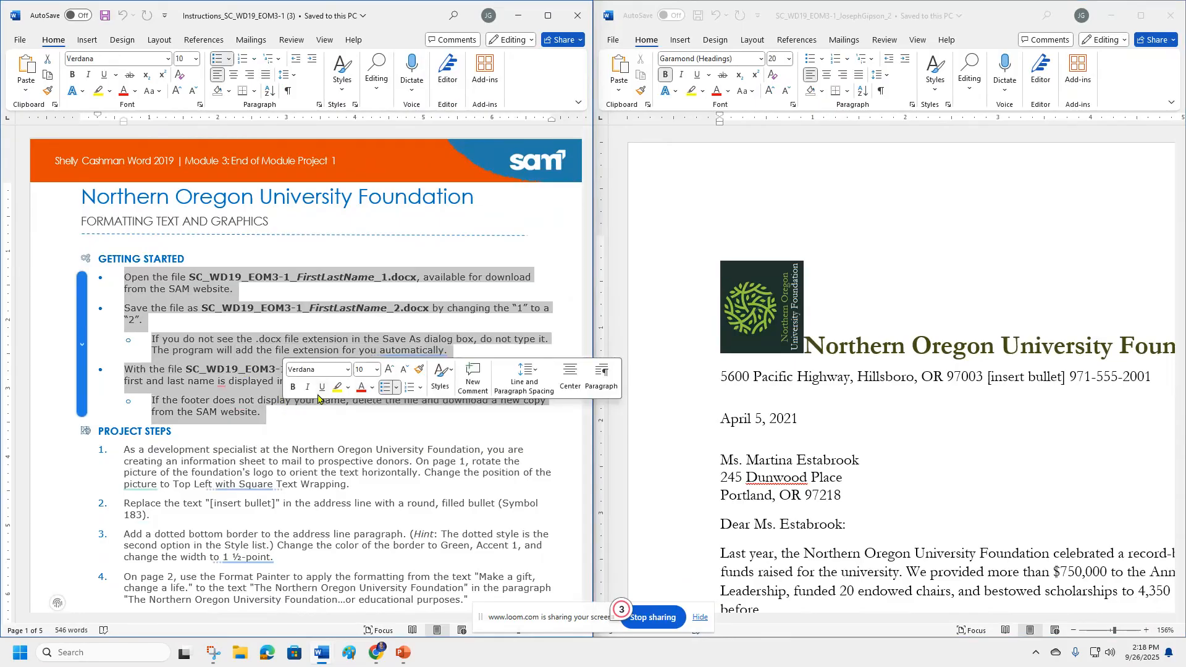
{"action": "left_click", "coordinate": [337, 387]}
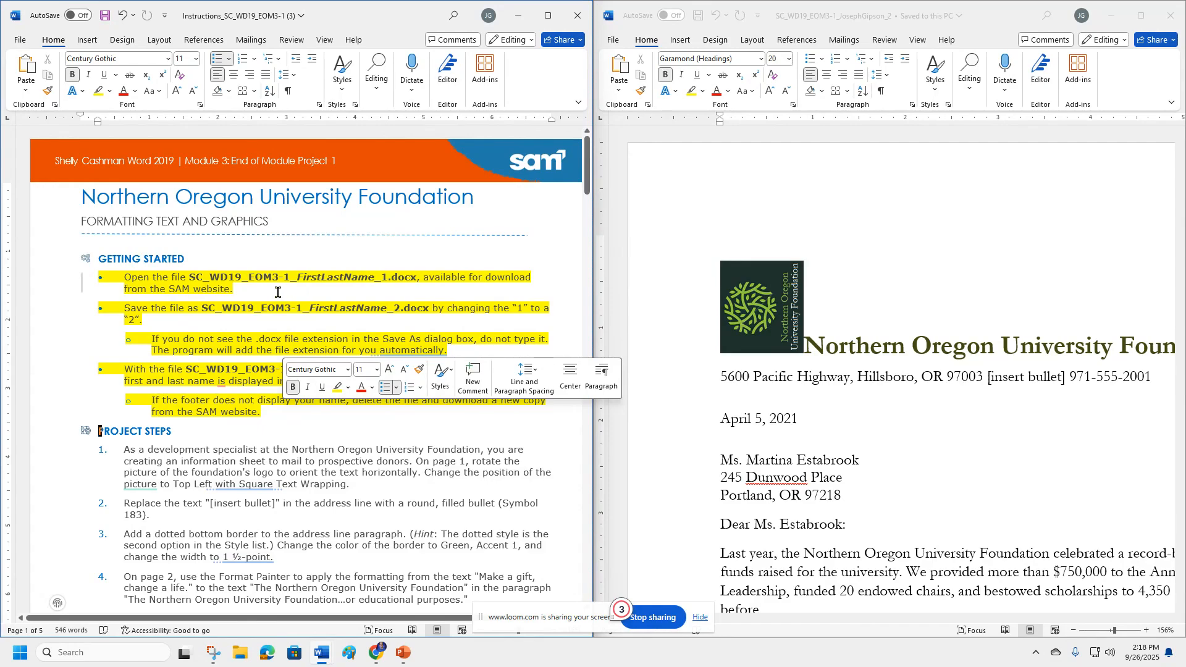
{"action": "left_click", "coordinate": [248, 322]}
Step: Narrow the instructions window slightly to give the project letter more width, and bring the full text of the project steps into view
{"action": "scroll", "coordinate": [249, 321], "scroll_direction": "down", "scroll_amount": 4}
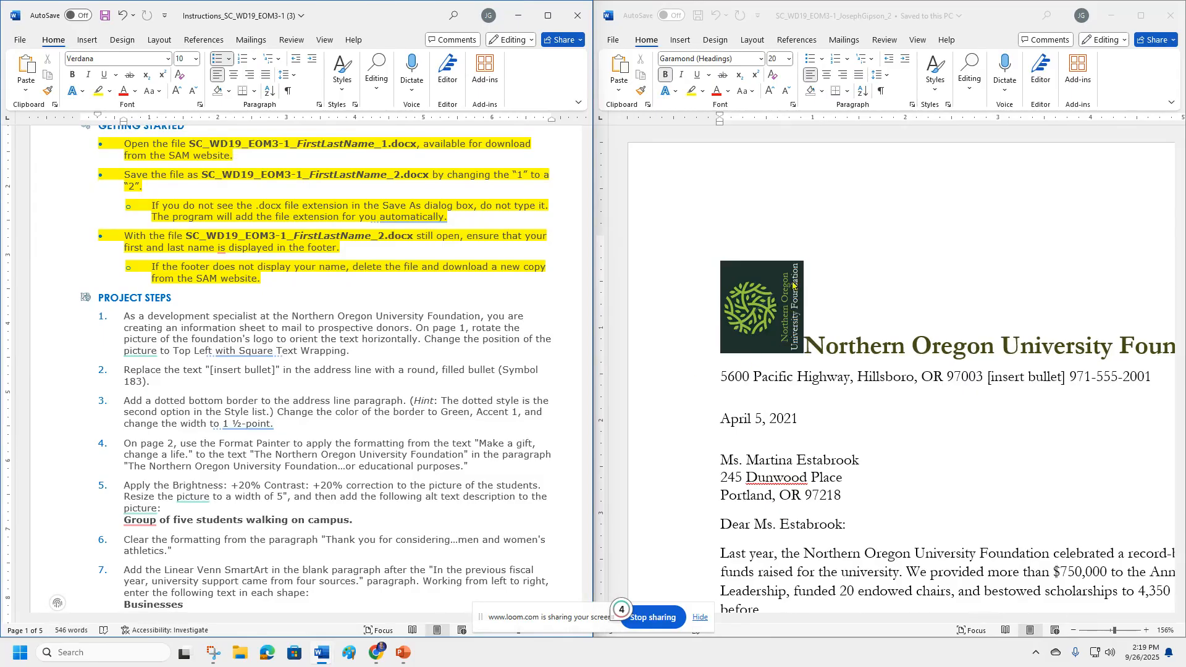
{"action": "scroll", "coordinate": [588, 322], "scroll_direction": "down", "scroll_amount": 8}
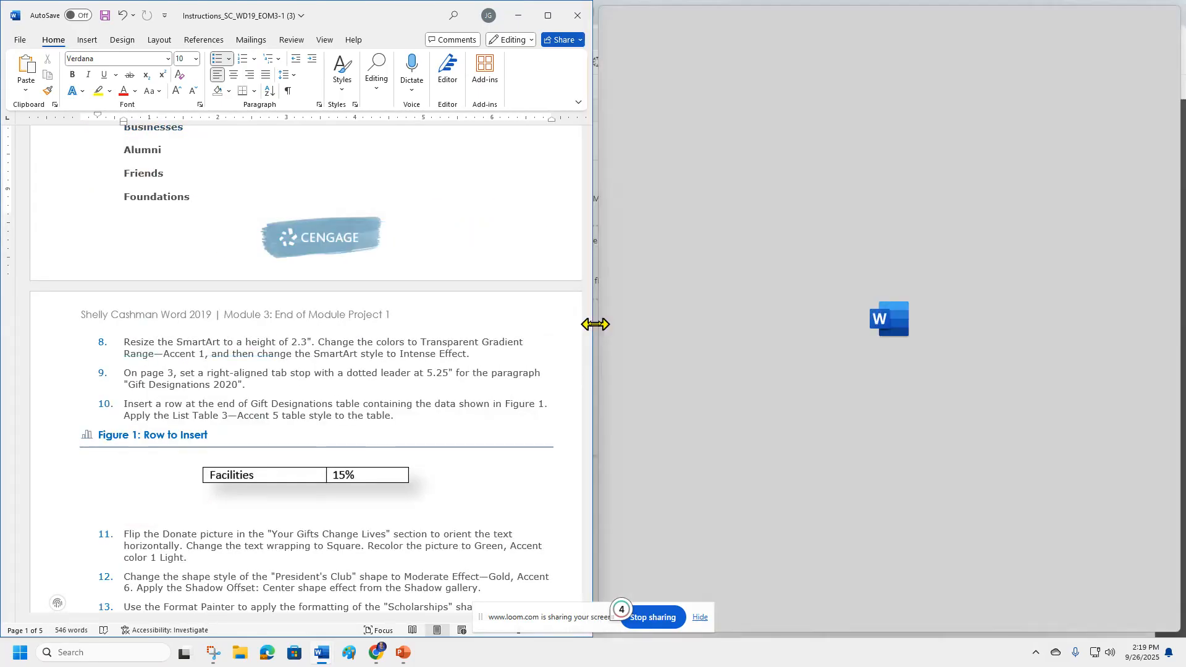
{"action": "left_click_drag", "start_coordinate": [594, 324], "coordinate": [561, 329]}
{"action": "scroll", "coordinate": [399, 327], "scroll_direction": "up", "scroll_amount": 8}
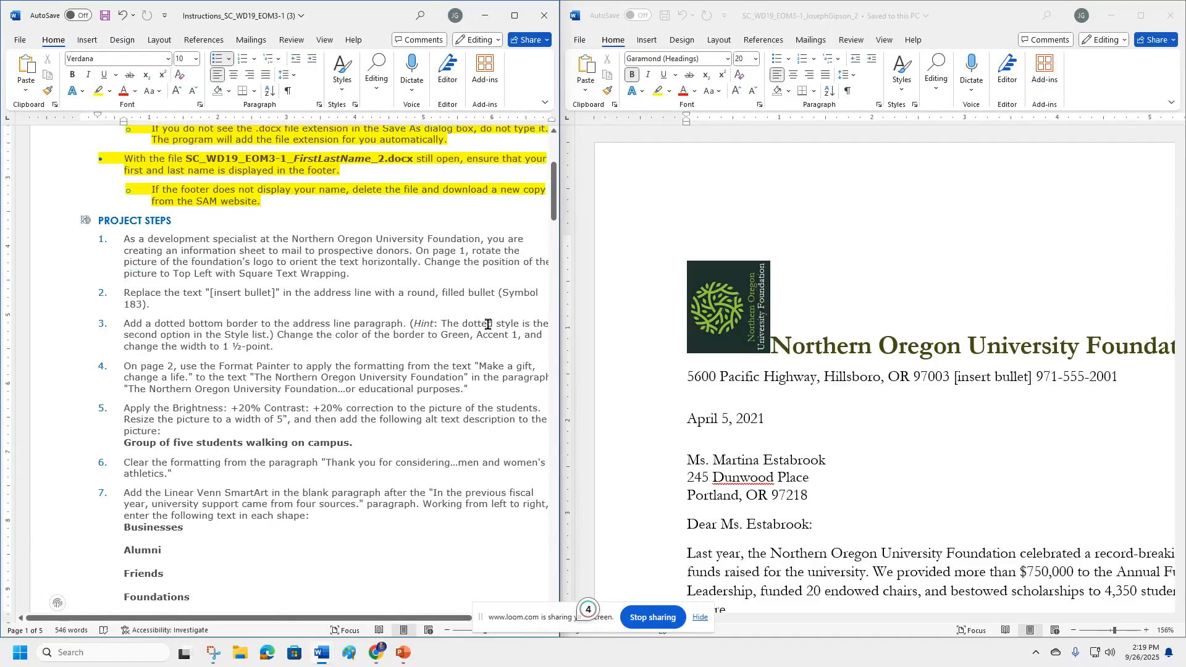
{"action": "scroll", "coordinate": [309, 531], "scroll_direction": "right", "scroll_amount": 2}
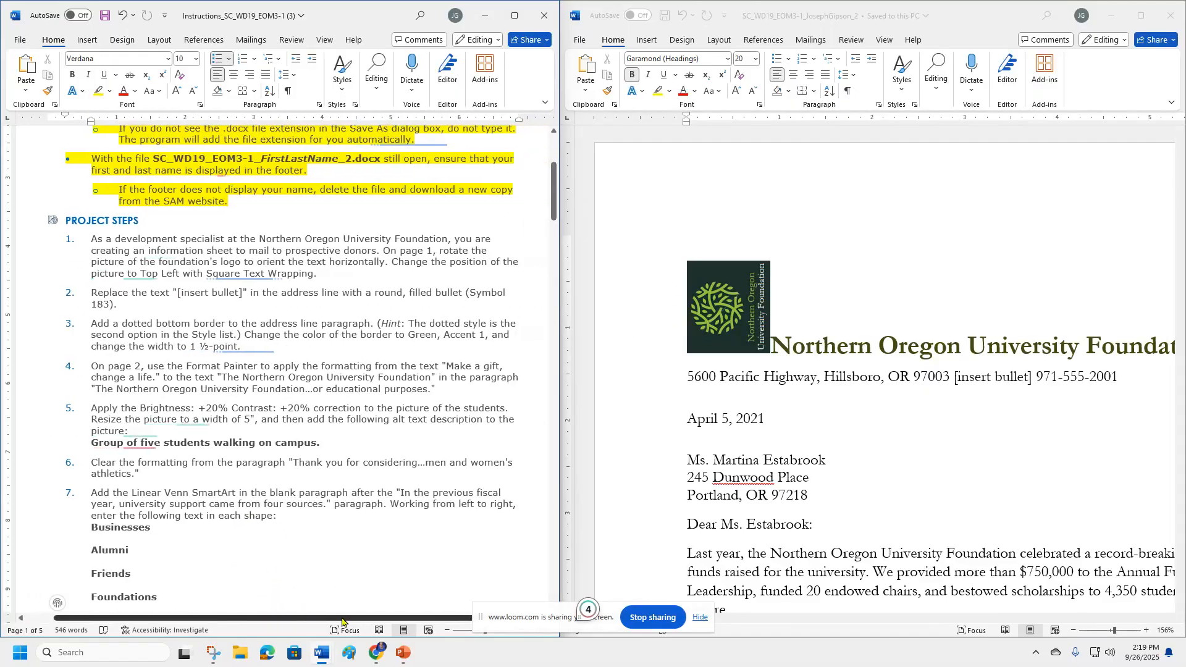
Step: Rotate the foundation's logo picture on page 1 of the letter right by 90° so its text reads horizontally
{"action": "left_click", "coordinate": [709, 309]}
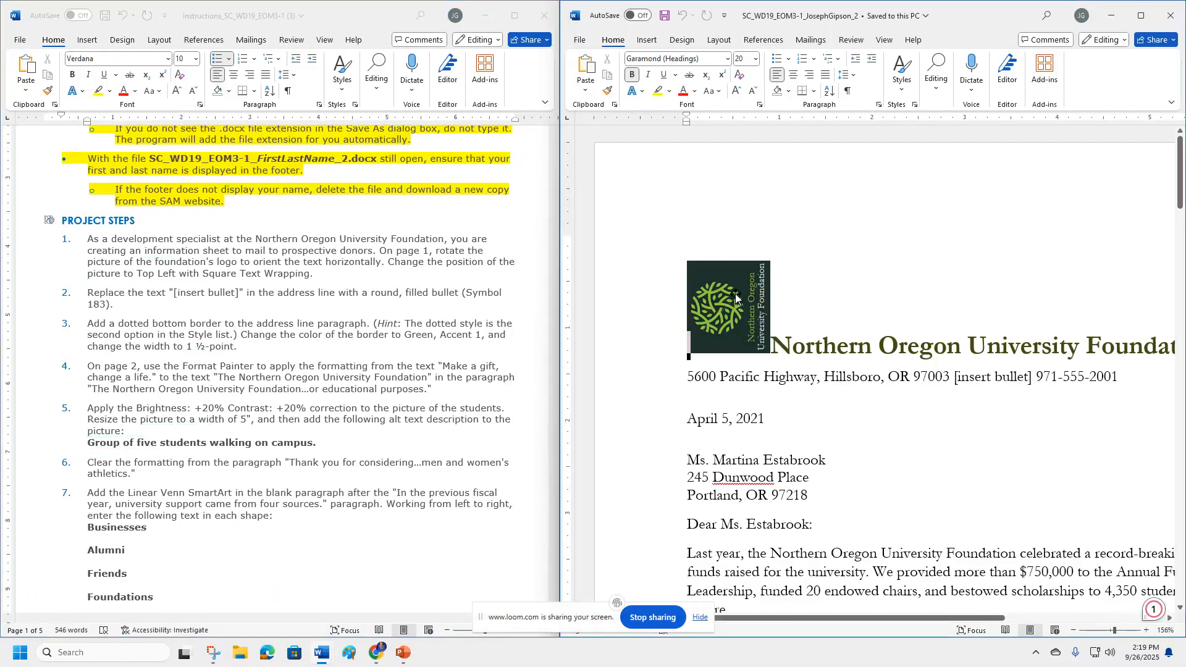
{"action": "left_click", "coordinate": [738, 294]}
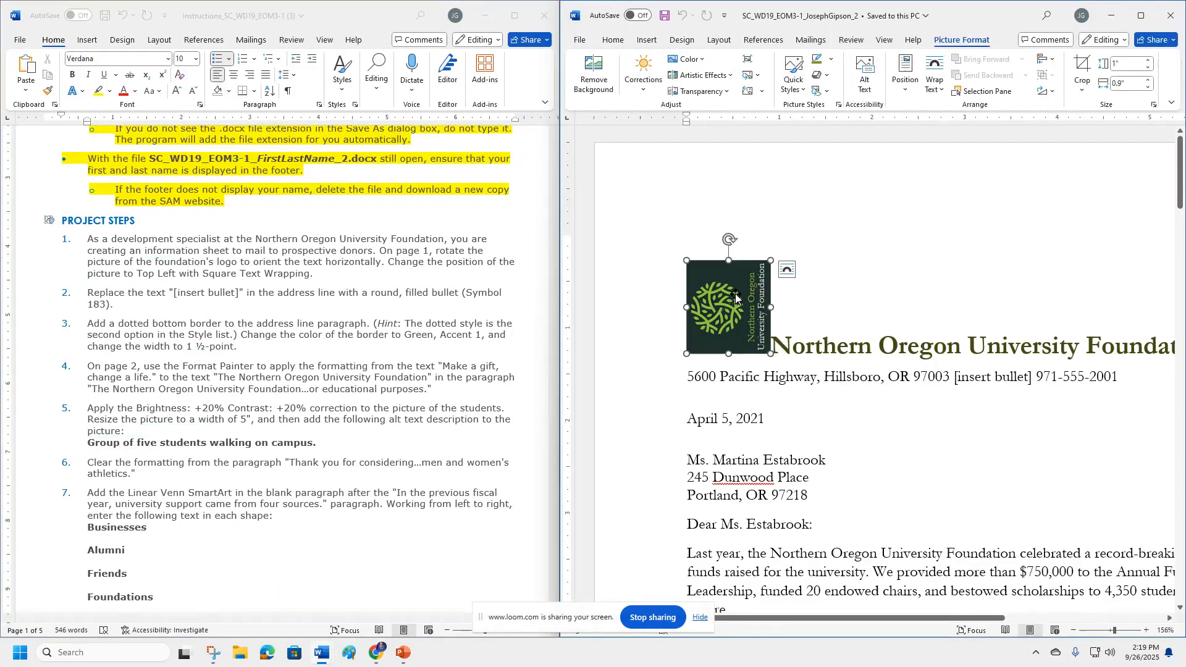
{"action": "left_click", "coordinate": [1043, 94]}
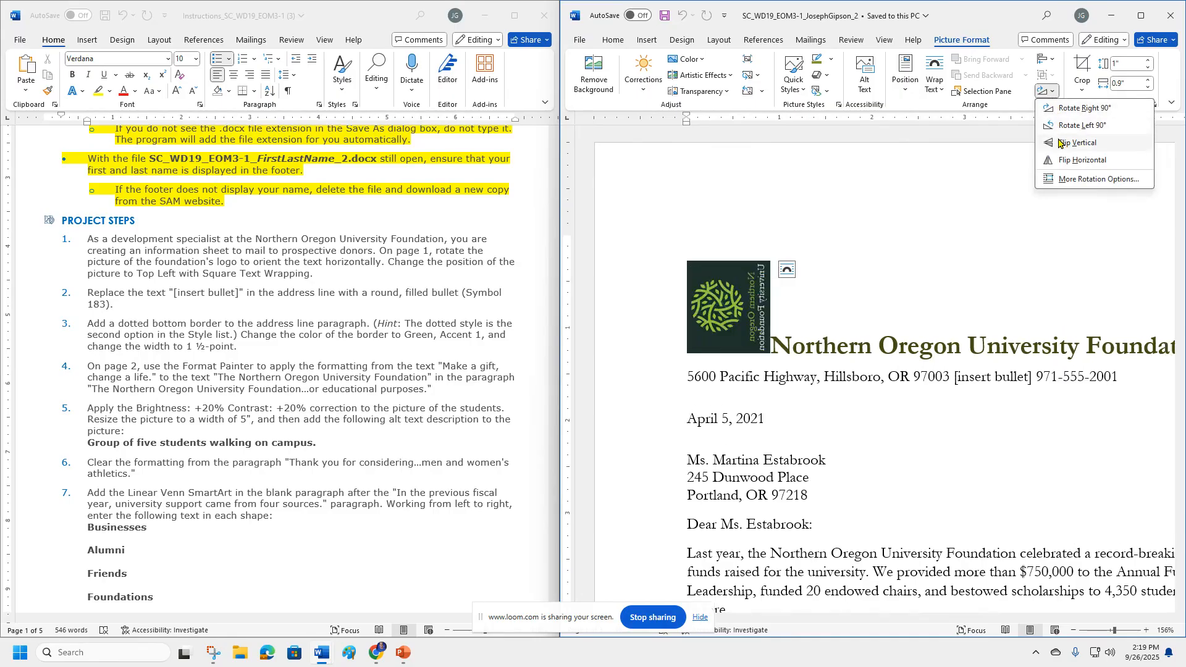
{"action": "left_click", "coordinate": [1066, 110]}
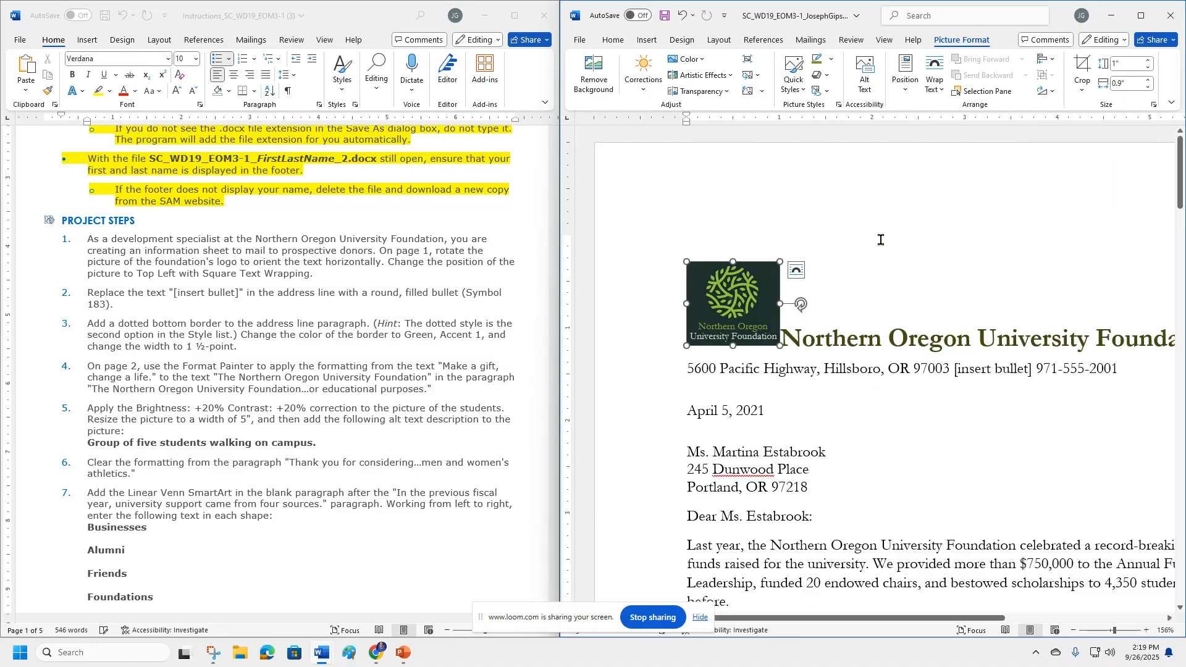
Step: Highlight project step 1 in the instructions in yellow up to "orient the text horizontally"
{"action": "left_click", "coordinate": [280, 270]}
{"action": "left_click_drag", "start_coordinate": [87, 239], "coordinate": [356, 260]}
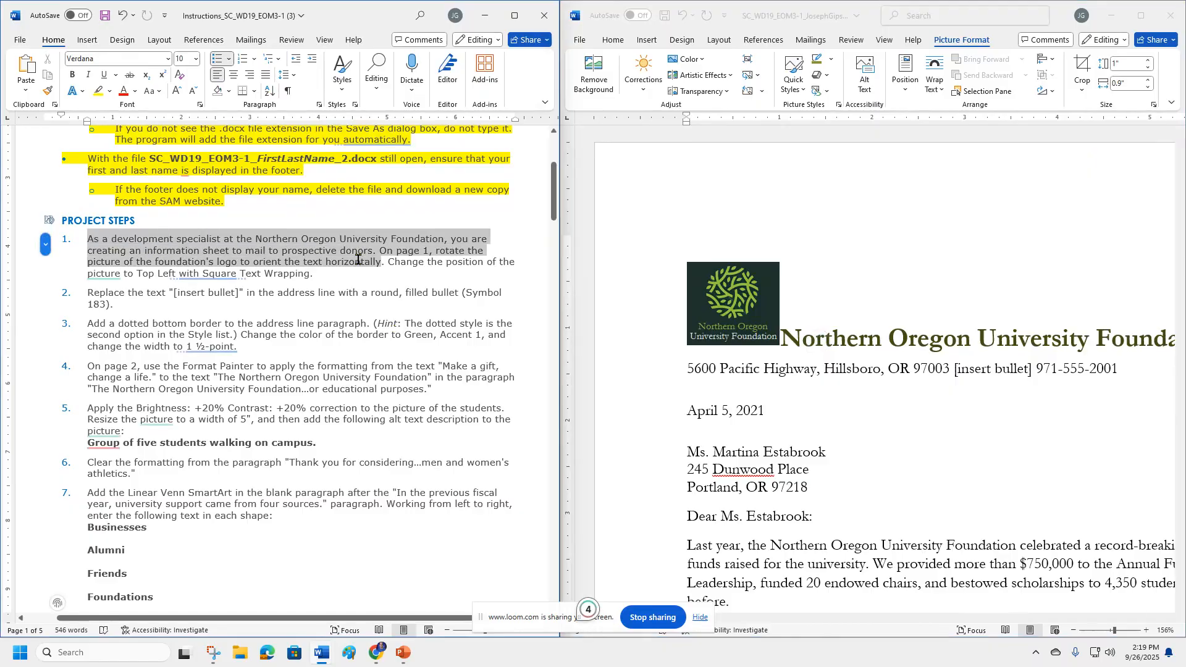
{"action": "left_click", "coordinate": [416, 239]}
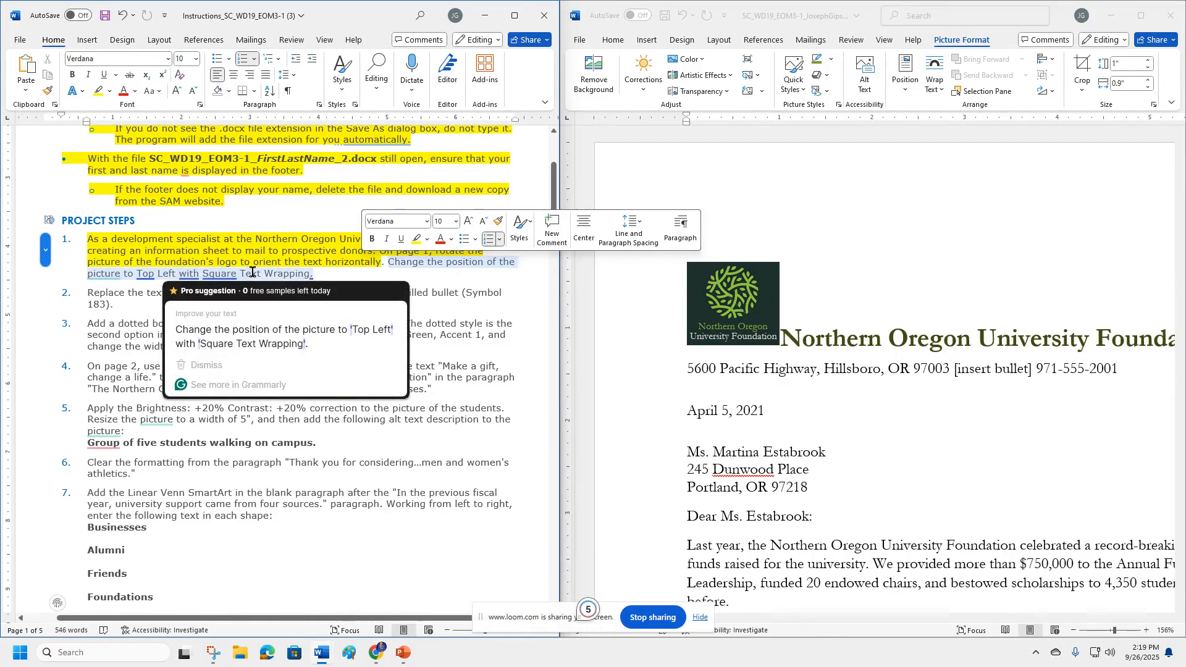
{"action": "mouse_move", "coordinate": [217, 279]}
{"action": "left_click", "coordinate": [216, 369]}
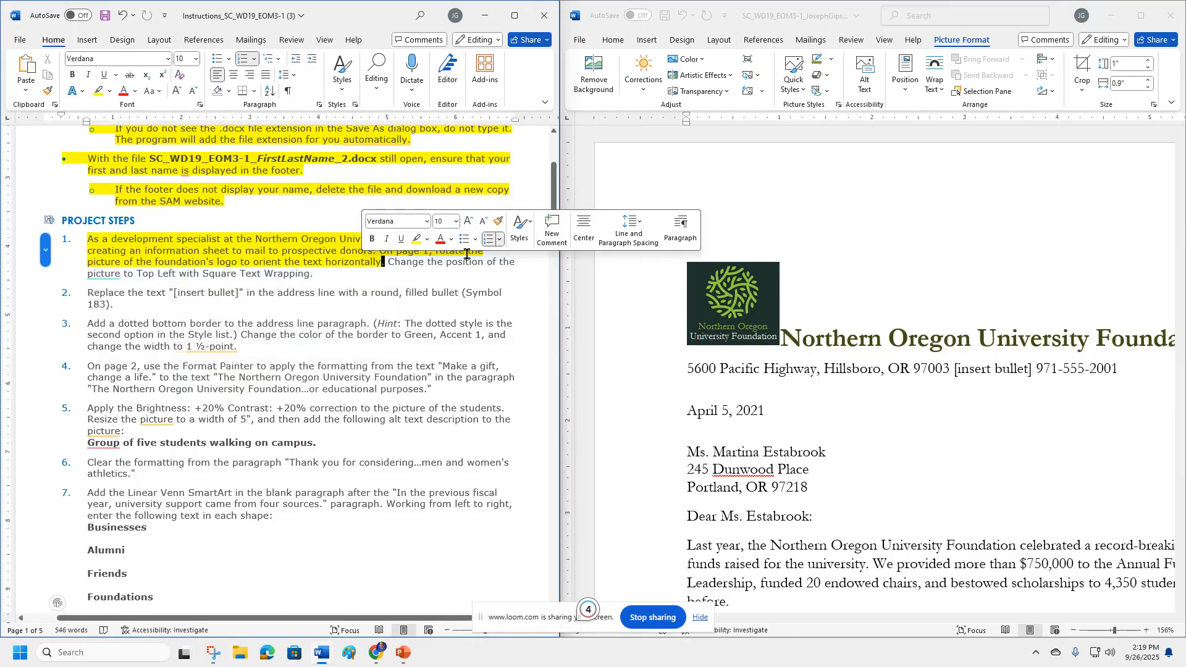
Step: Set the logo's text wrapping to Square and its position to Top Left with Square Text Wrapping
{"action": "left_click", "coordinate": [938, 93]}
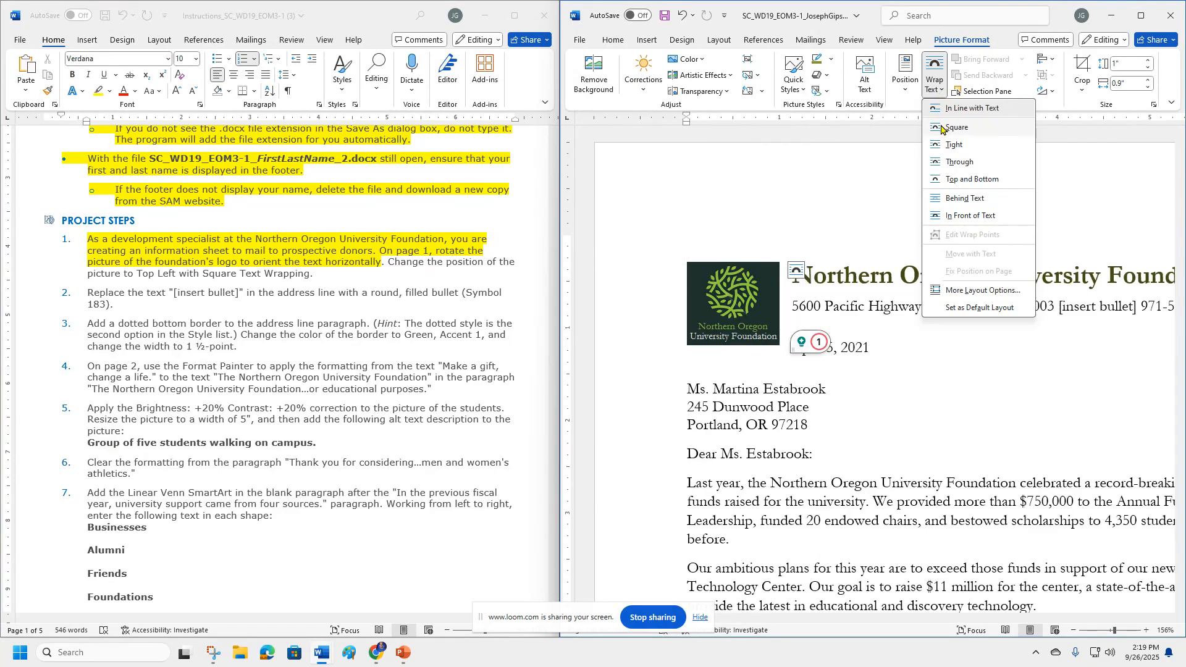
{"action": "left_click", "coordinate": [941, 128]}
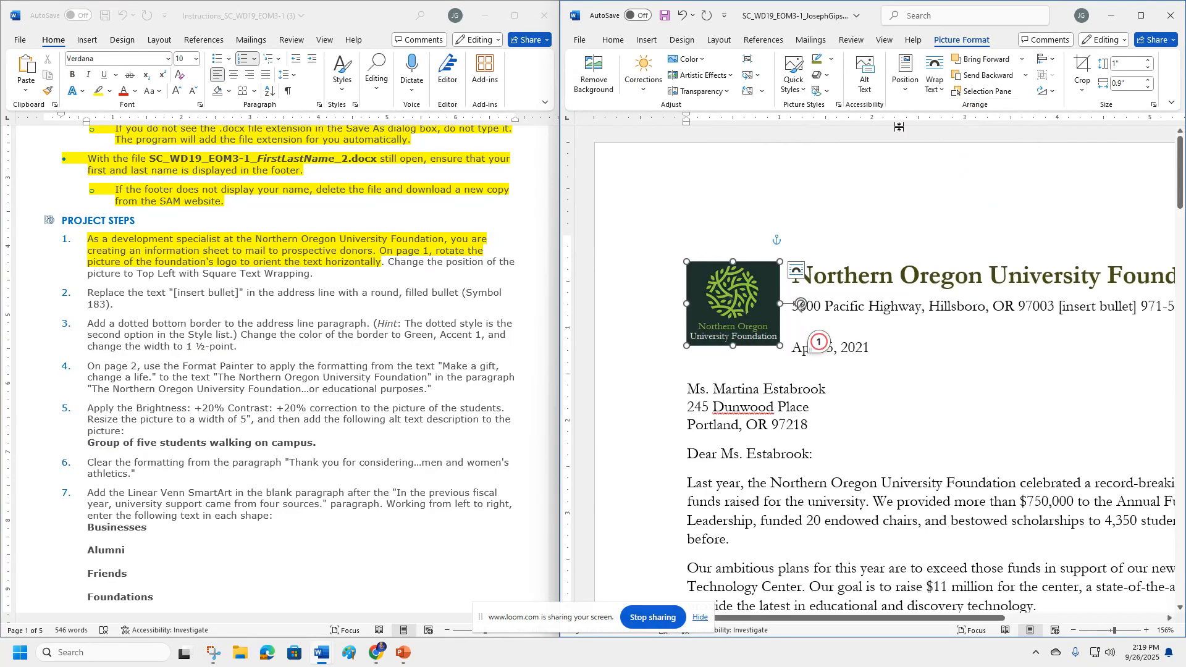
{"action": "left_click", "coordinate": [903, 89]}
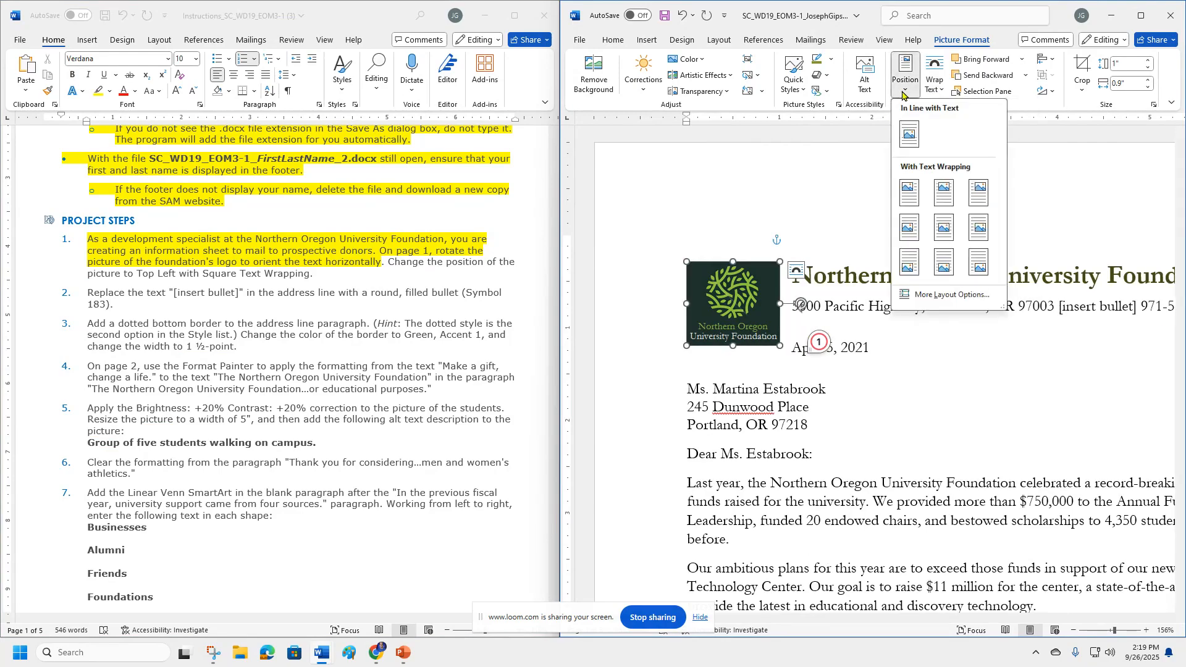
{"action": "left_click", "coordinate": [906, 188]}
{"action": "left_click", "coordinate": [882, 276]}
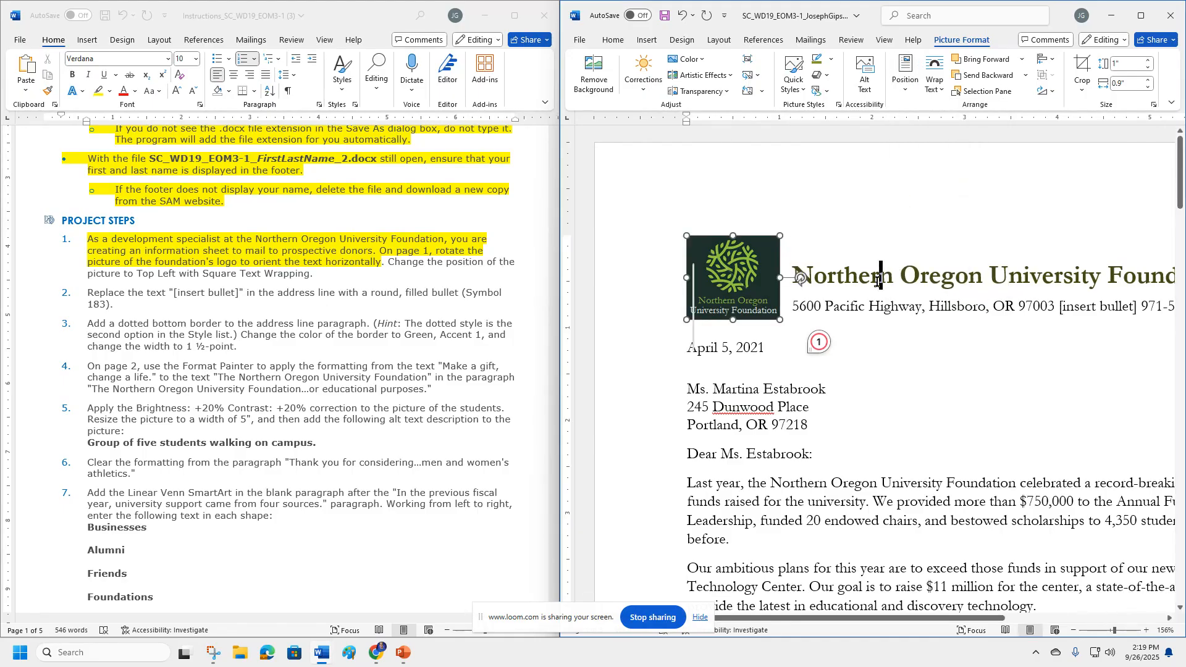
Step: Highlight the whole paragraph of project step 1 in the instructions in yellow
{"action": "left_click", "coordinate": [306, 262]}
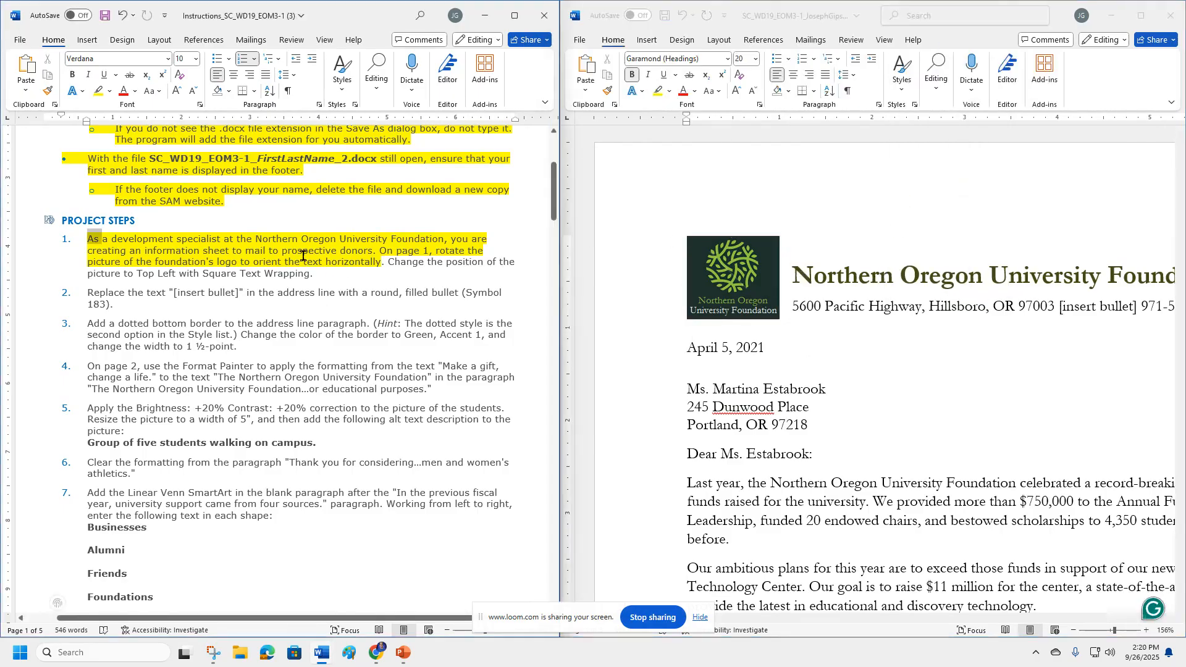
{"action": "triple_click", "coordinate": [312, 262]}
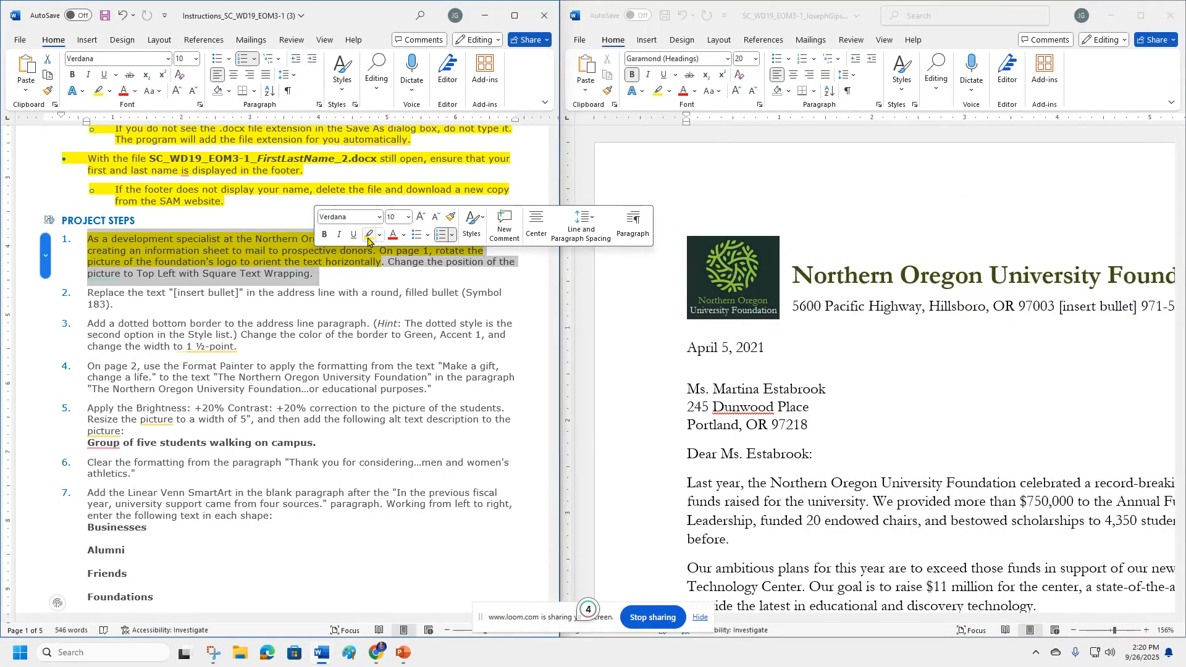
{"action": "left_click", "coordinate": [369, 234]}
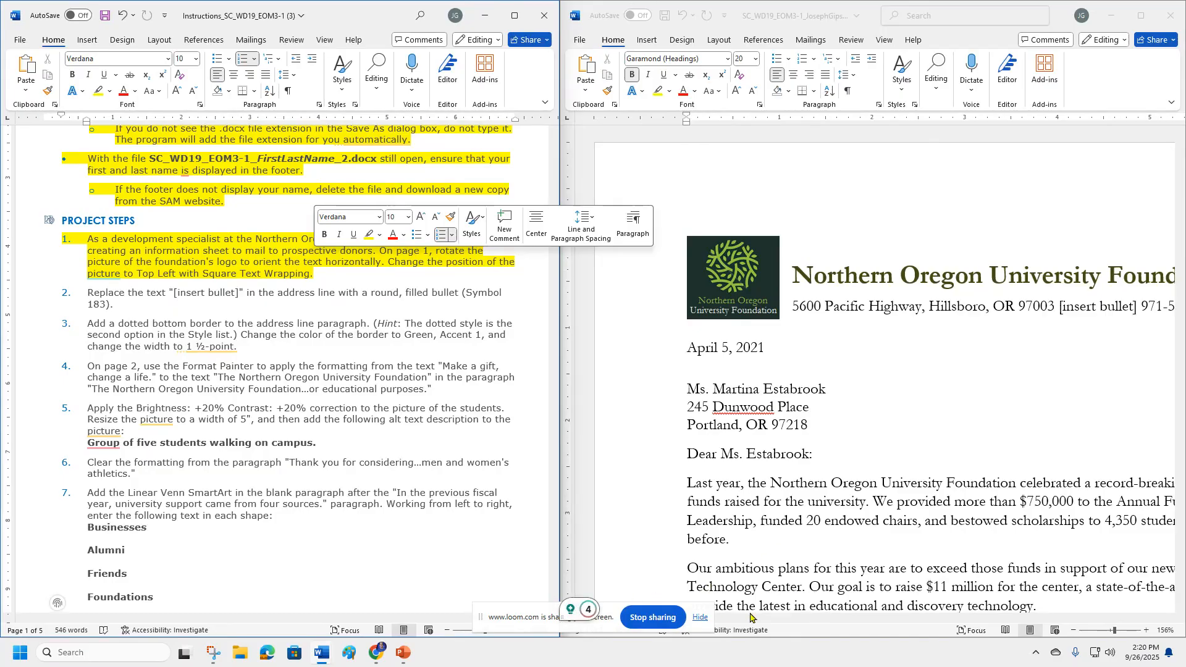
Step: Replace the words "insert bullet" between the brackets in the letter's address line with the bullet symbol "·"
{"action": "left_click", "coordinate": [850, 484]}
{"action": "left_click_drag", "start_coordinate": [869, 621], "coordinate": [944, 621]}
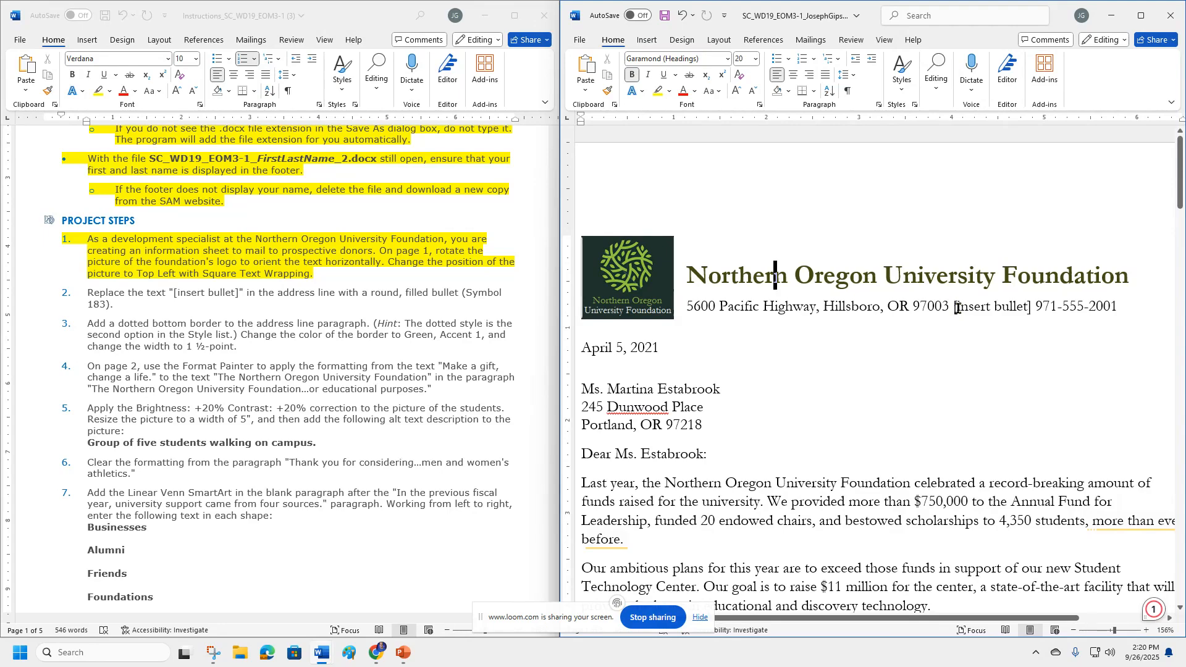
{"action": "left_click_drag", "start_coordinate": [957, 308], "coordinate": [1015, 311]}
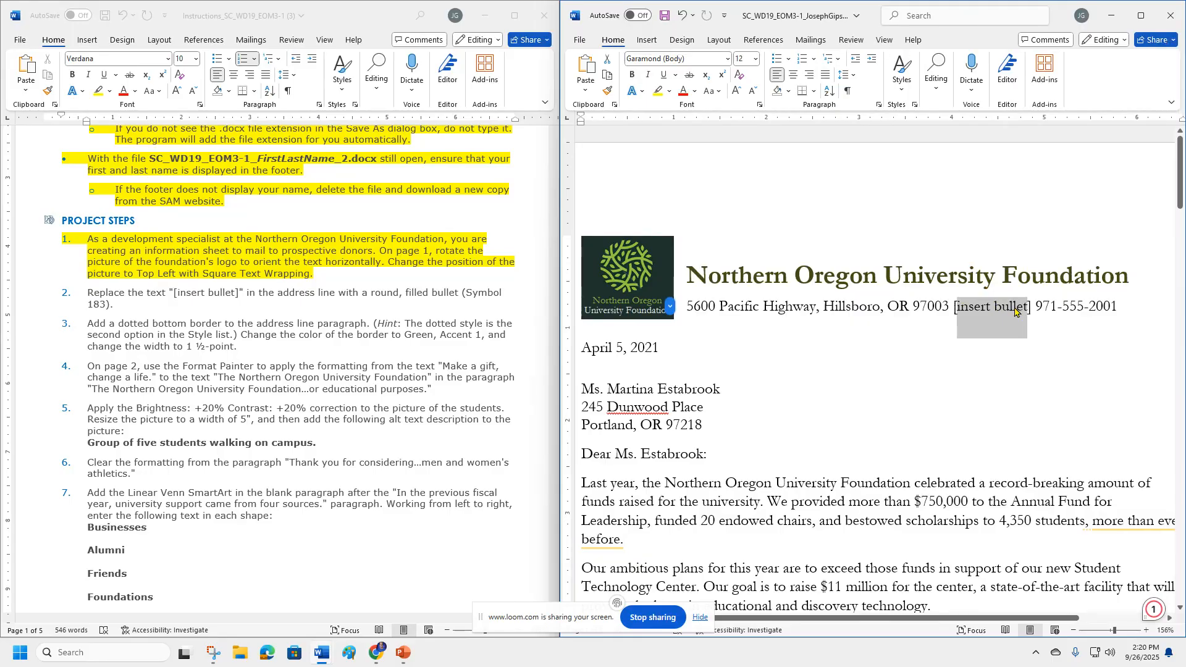
{"action": "type", "text": "·"}
{"action": "left_click", "coordinate": [682, 15]}
{"action": "key", "text": "ctrl+y"}
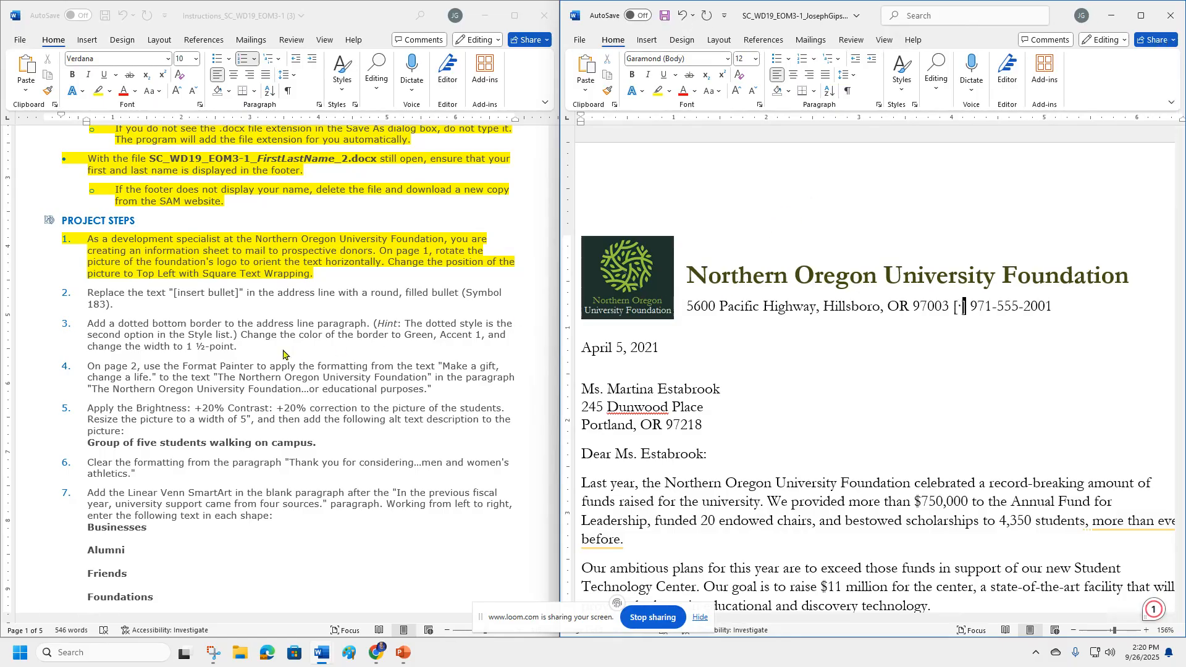
Step: Highlight project step 2 in the instructions in yellow
{"action": "left_click", "coordinate": [173, 294]}
{"action": "triple_click", "coordinate": [173, 295]}
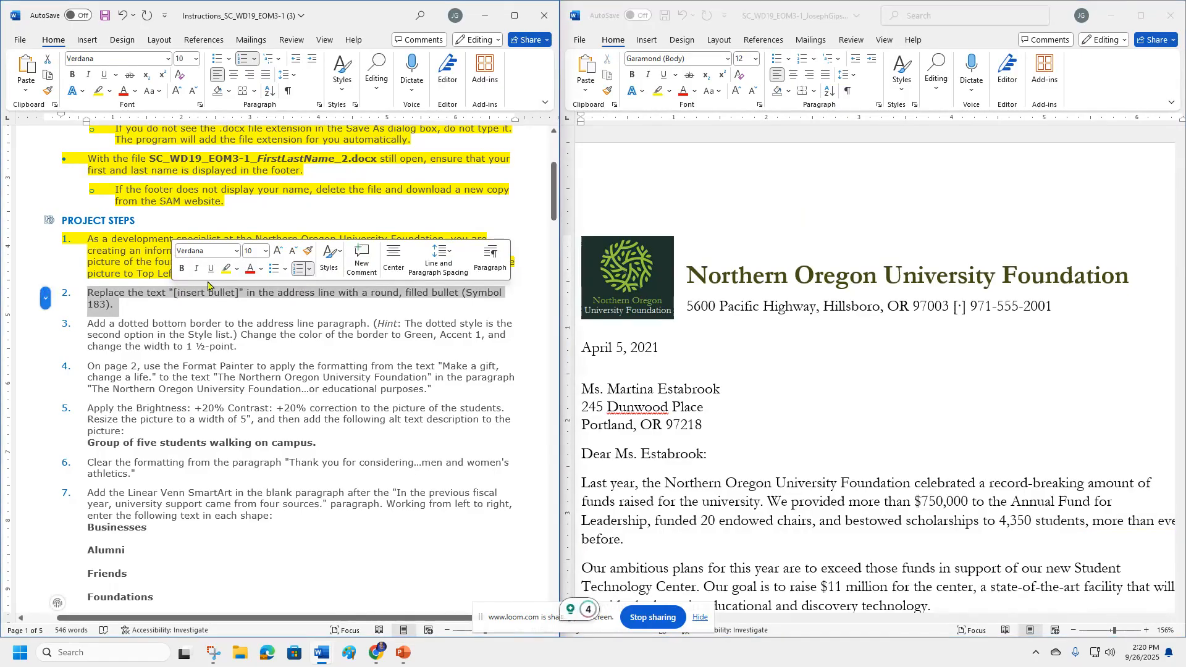
{"action": "left_click", "coordinate": [226, 270]}
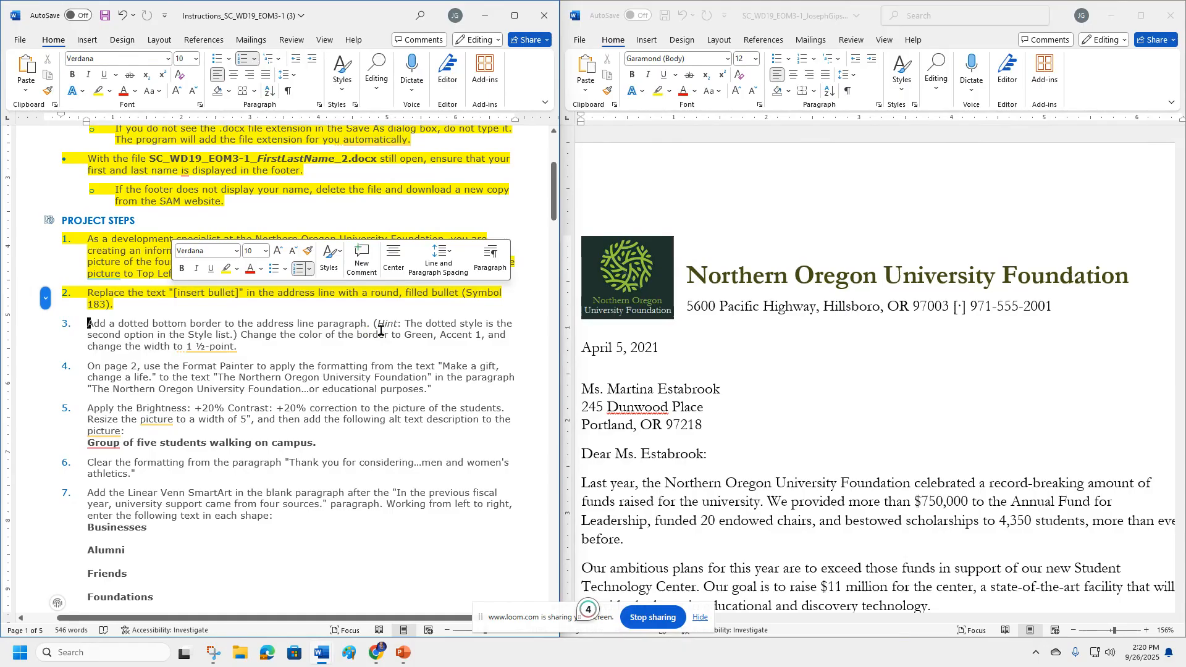
Step: In the border settings for the letter's address line paragraph, choose the dotted line style and toggle the bottom border
{"action": "triple_click", "coordinate": [752, 312]}
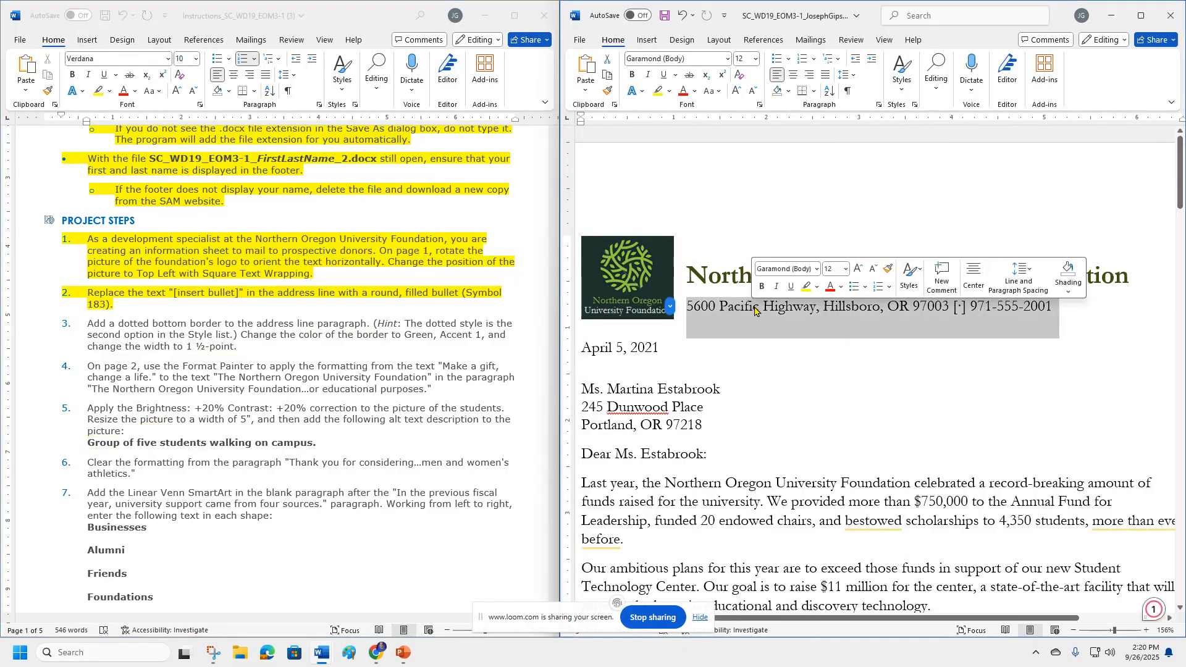
{"action": "left_click", "coordinate": [814, 92]}
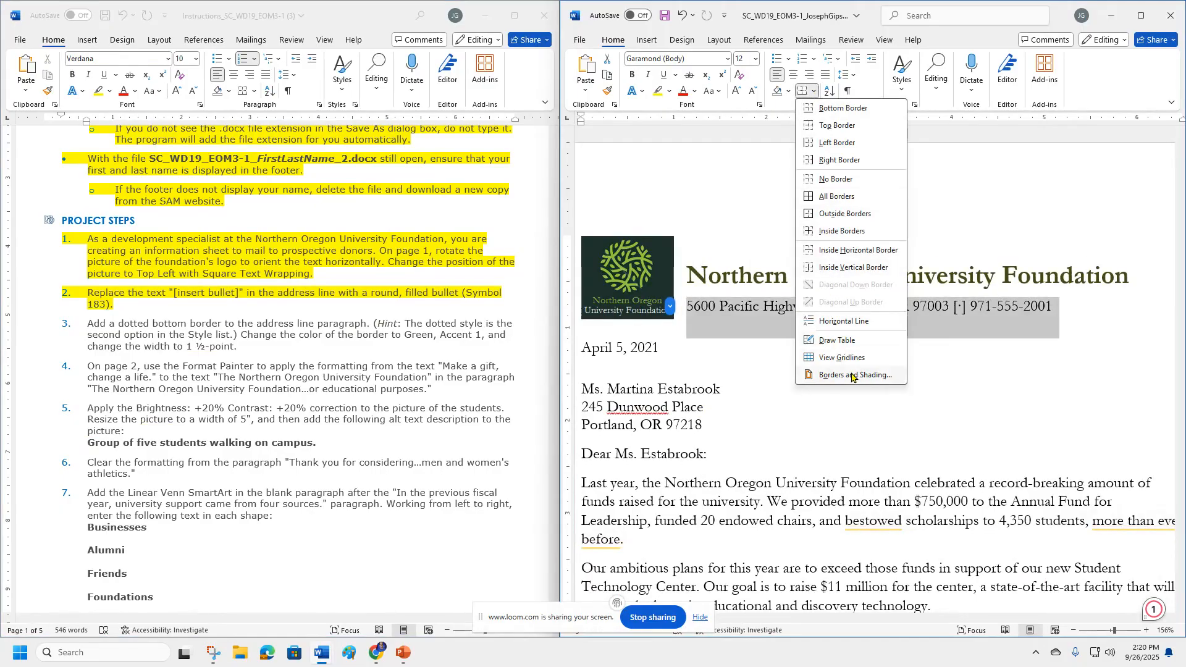
{"action": "left_click", "coordinate": [852, 375]}
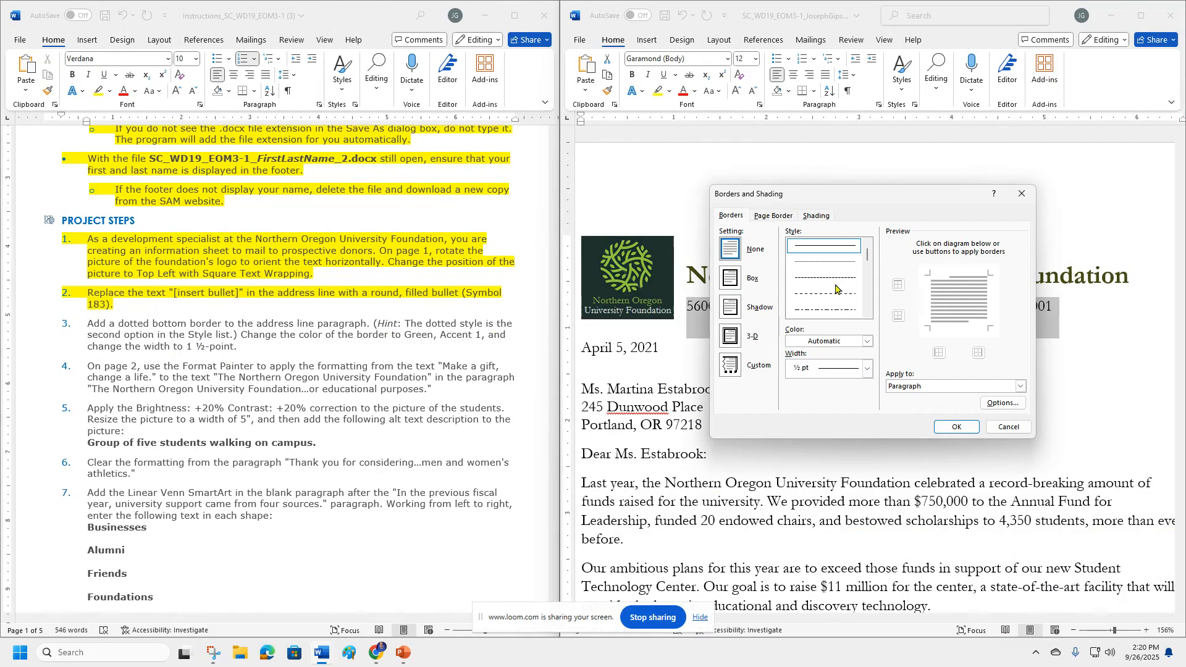
{"action": "left_click", "coordinate": [831, 263]}
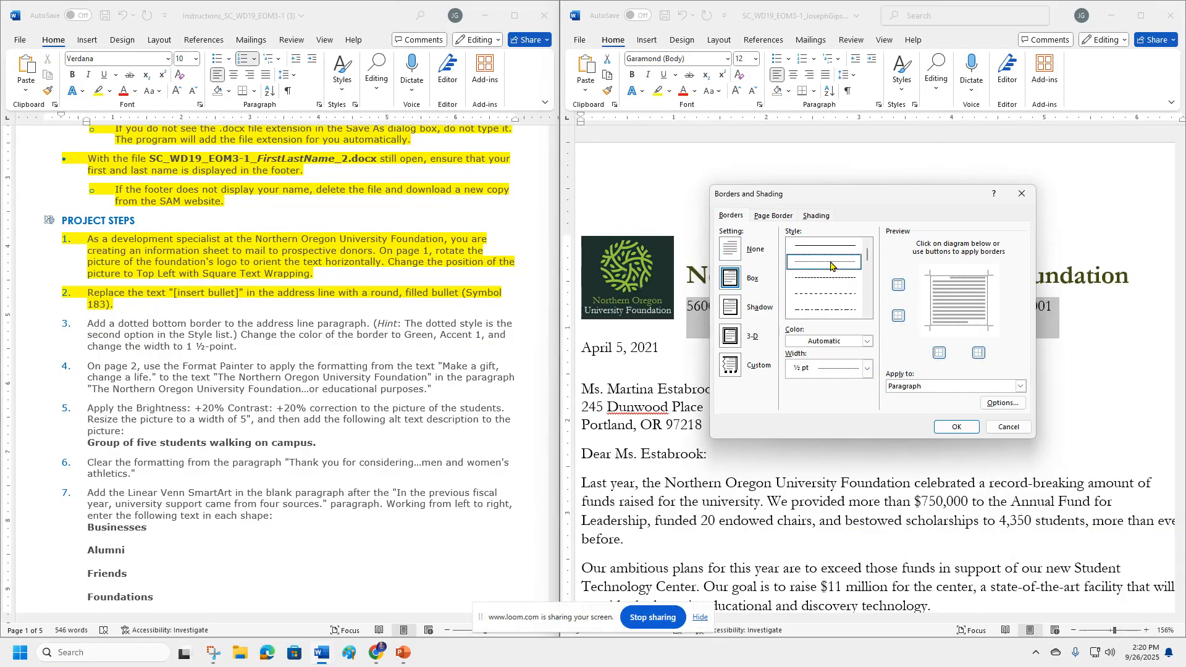
{"action": "left_click", "coordinate": [898, 316]}
{"action": "left_click", "coordinate": [897, 316]}
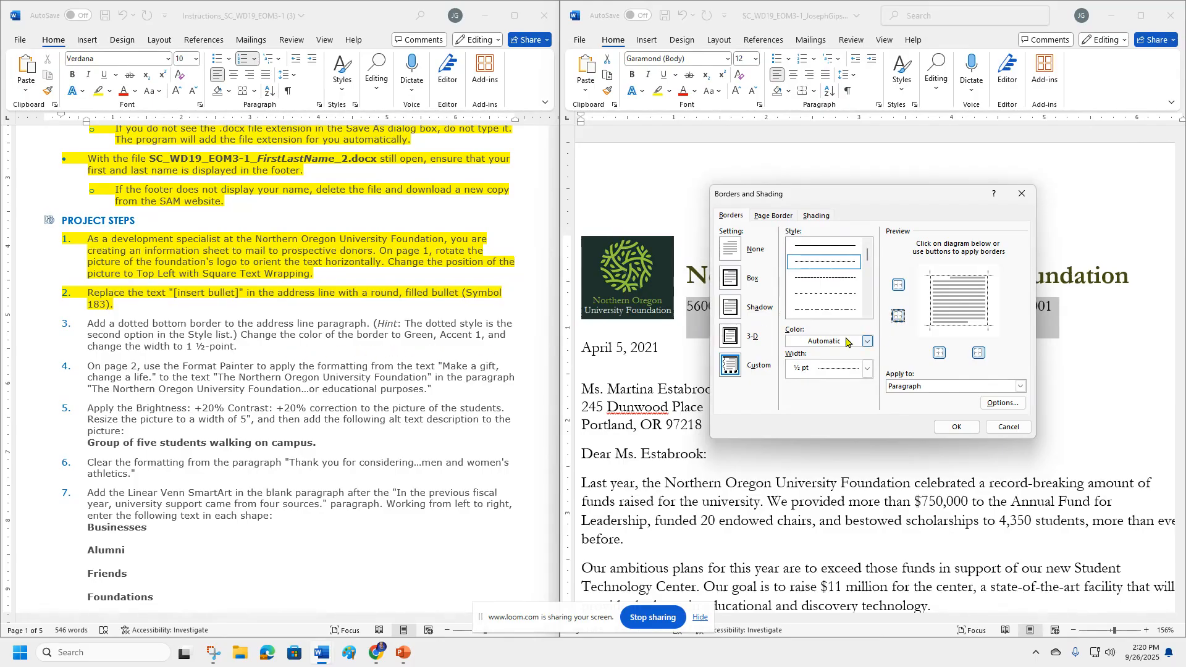
Step: Set the address line's border color to Green, Accent 1 and its width to 1 ½ pt, and apply the border settings
{"action": "left_click", "coordinate": [866, 341]}
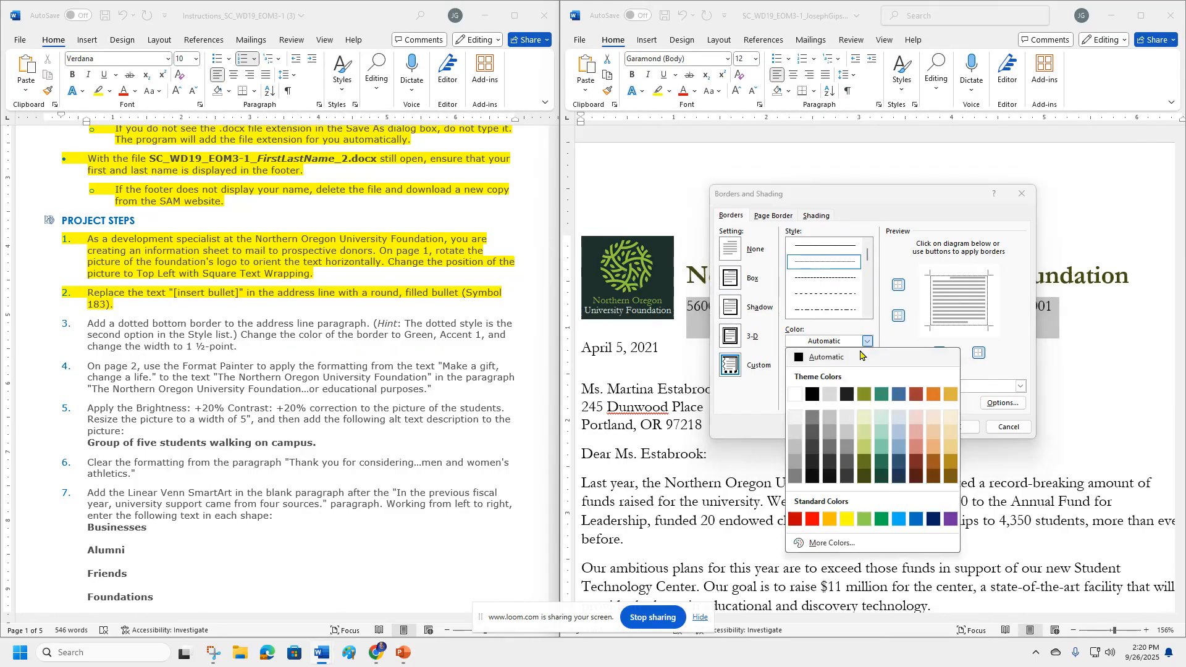
{"action": "left_click", "coordinate": [863, 394]}
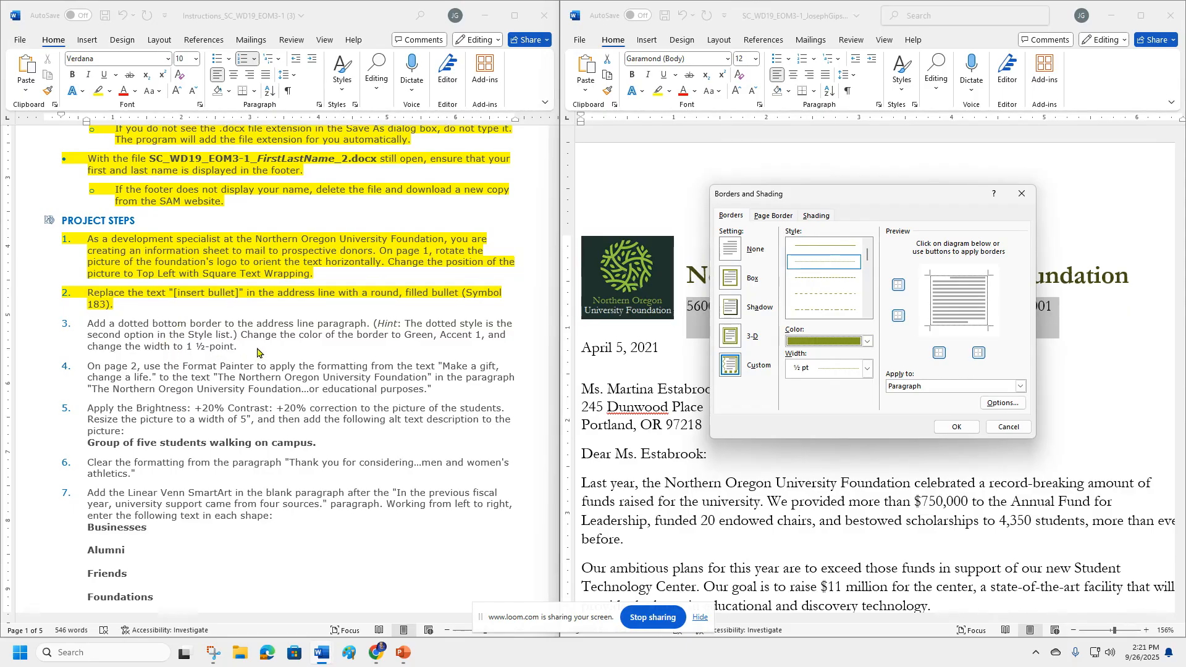
{"action": "left_click", "coordinate": [867, 370]}
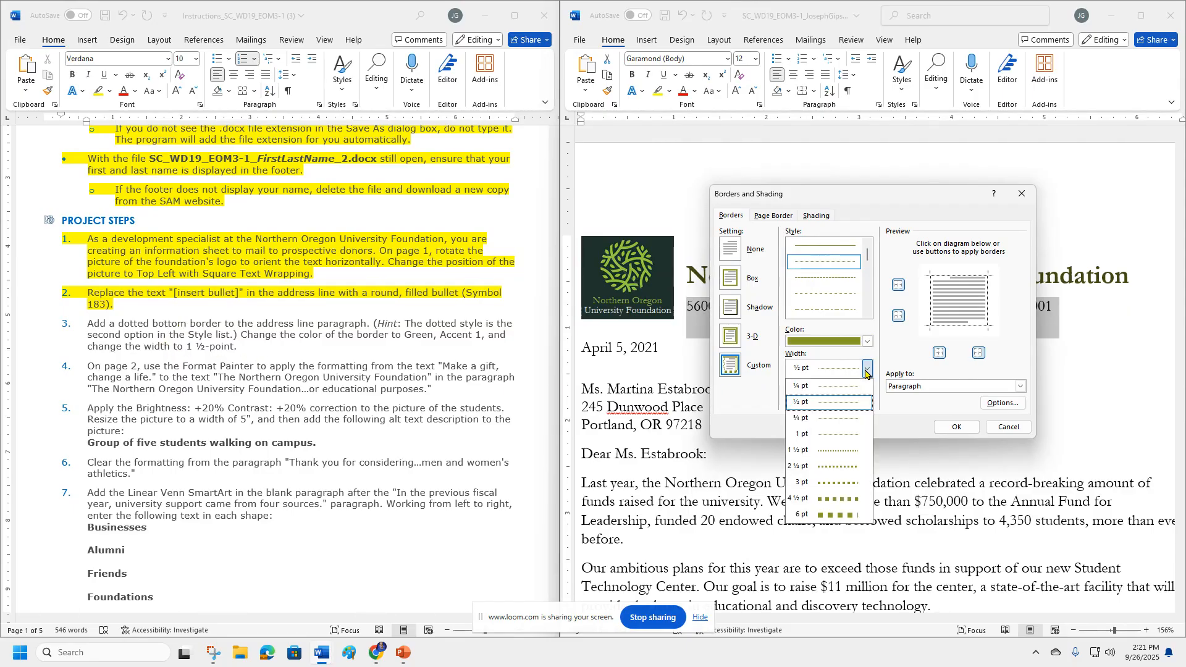
{"action": "left_click", "coordinate": [846, 452]}
{"action": "left_click", "coordinate": [956, 427]}
{"action": "left_click", "coordinate": [766, 362]}
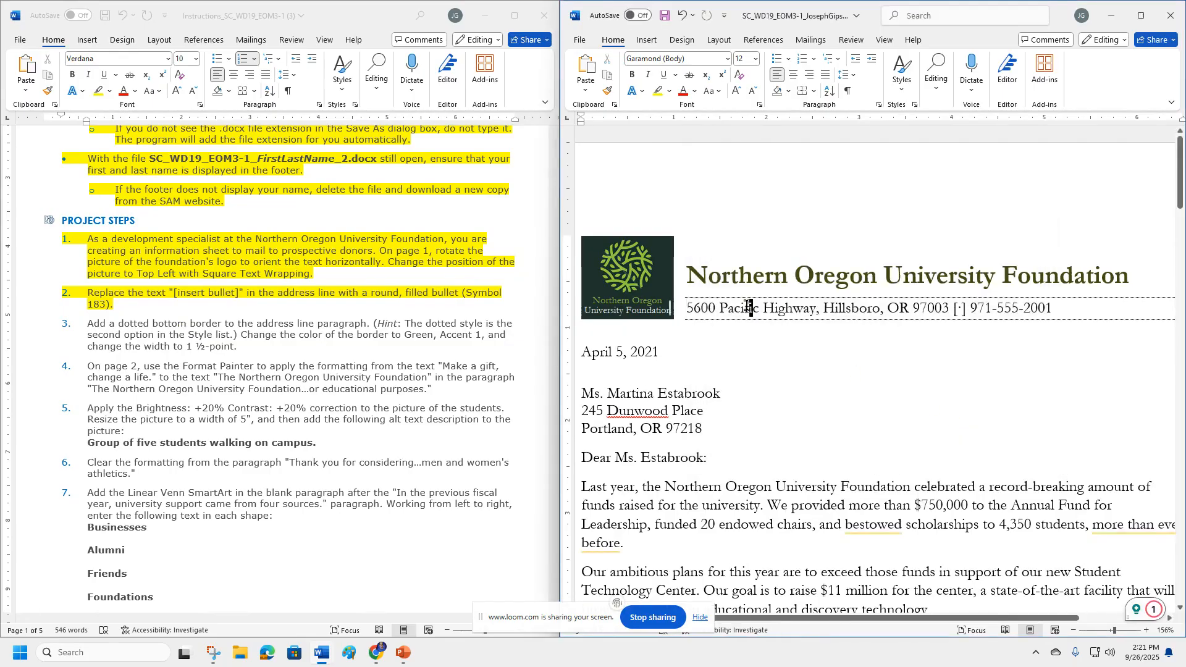
Step: Clear all existing borders from the address line paragraph and give it only a bottom border in the dotted green style
{"action": "triple_click", "coordinate": [805, 318]}
{"action": "left_click", "coordinate": [814, 94]}
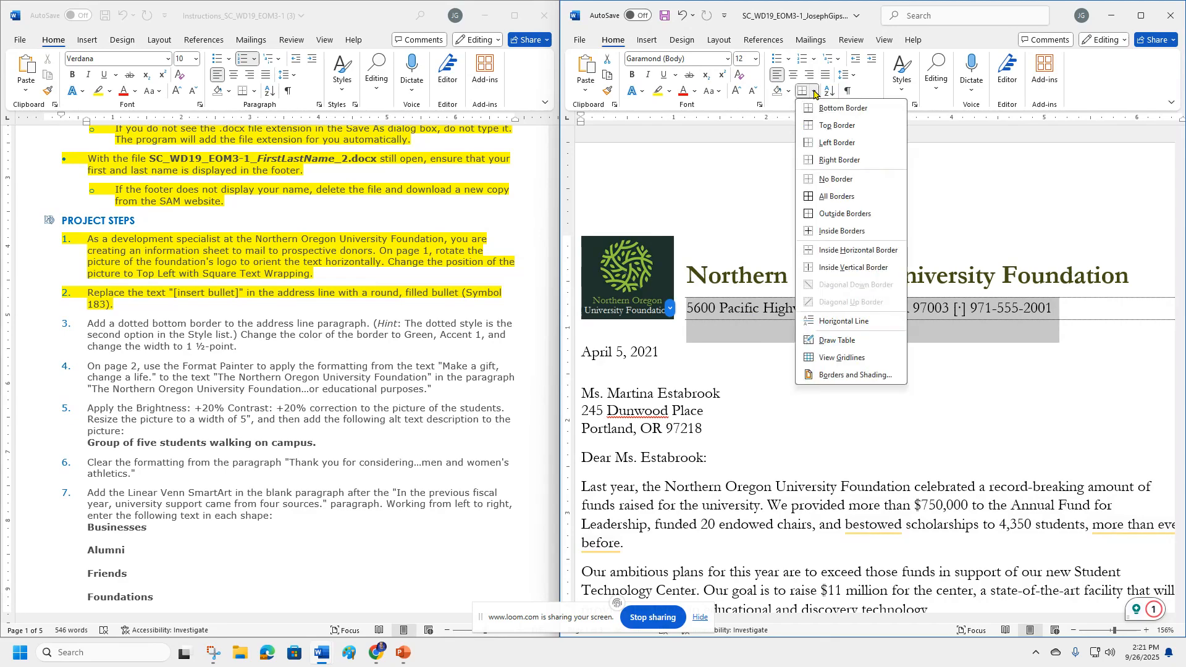
{"action": "left_click", "coordinate": [839, 126]}
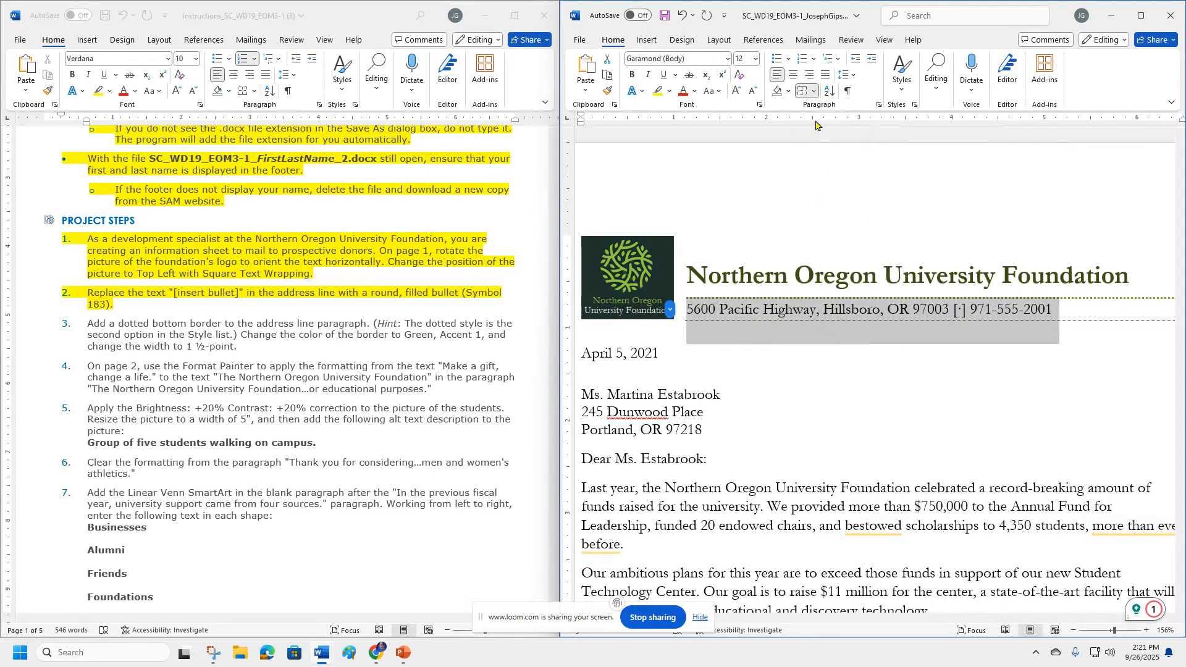
{"action": "left_click", "coordinate": [813, 91]}
{"action": "left_click", "coordinate": [825, 179]}
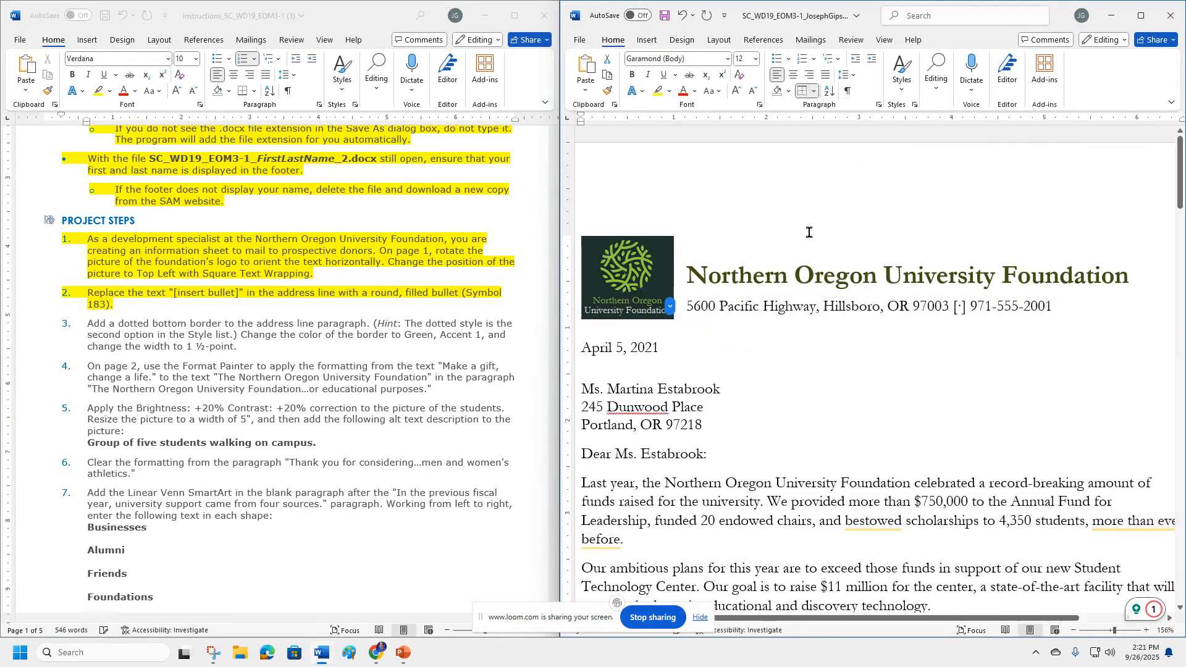
{"action": "left_click", "coordinate": [814, 92]}
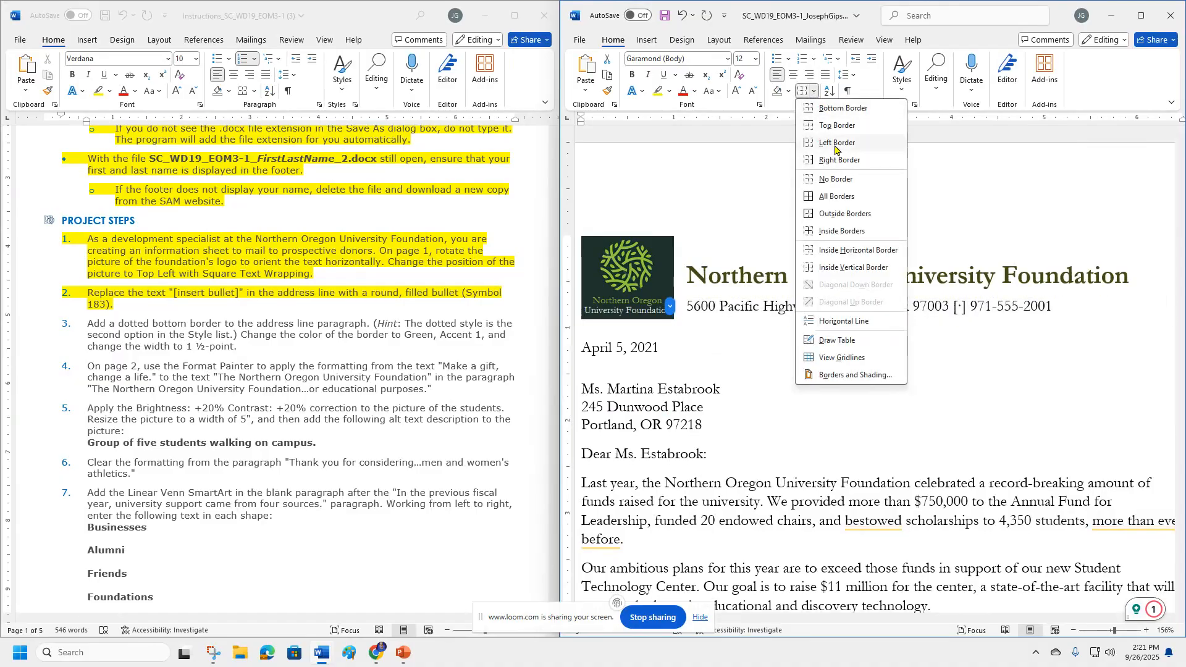
{"action": "left_click", "coordinate": [842, 109]}
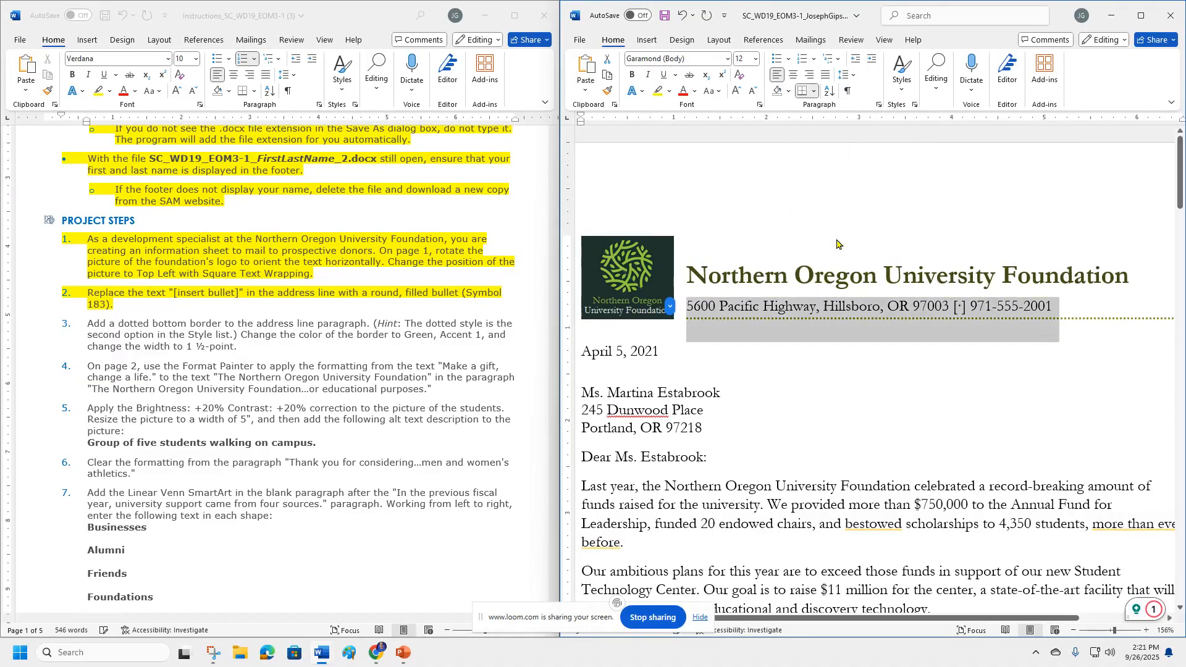
{"action": "left_click", "coordinate": [818, 306]}
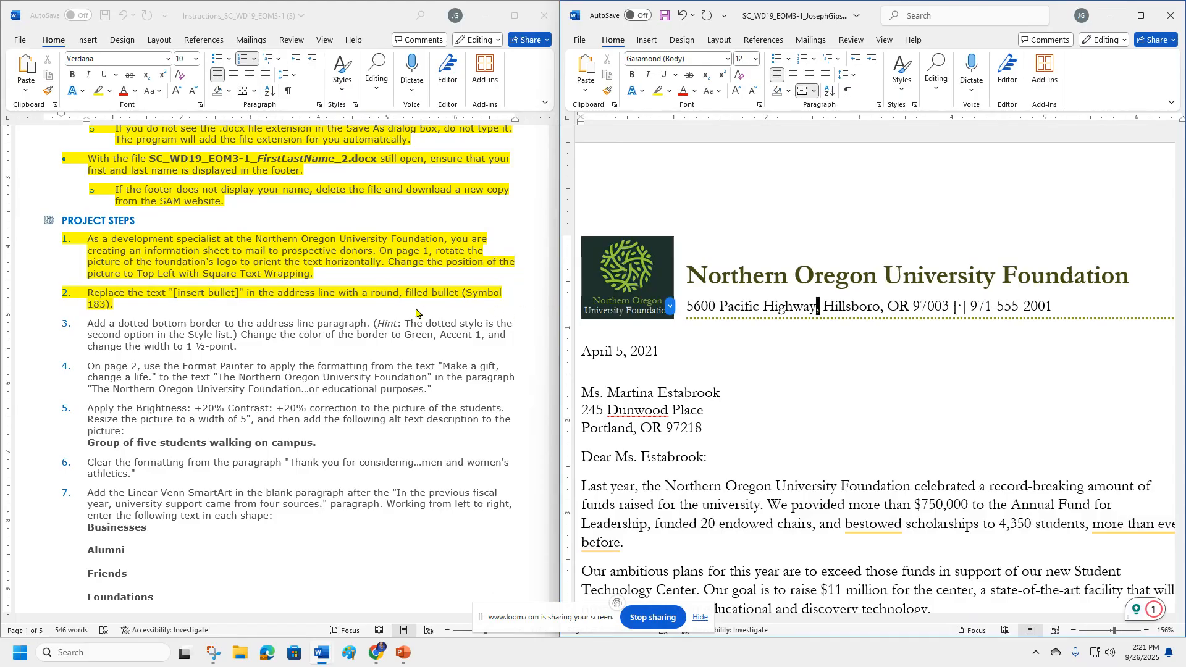
Step: Highlight project step 3 in the instructions in yellow
{"action": "triple_click", "coordinate": [301, 332]}
{"action": "left_click", "coordinate": [351, 308]}
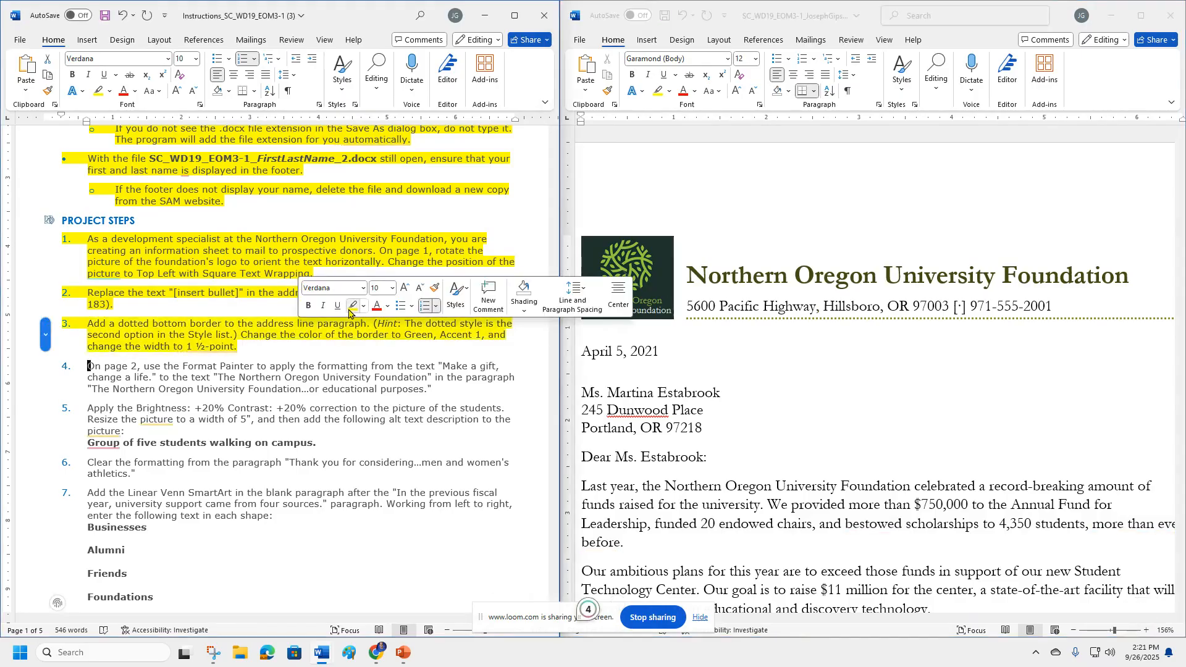
Step: Look at the letterhead in the instructions' Final Figure, and switch to the MindTap browser window
{"action": "scroll", "coordinate": [281, 302], "scroll_direction": "down", "scroll_amount": 20}
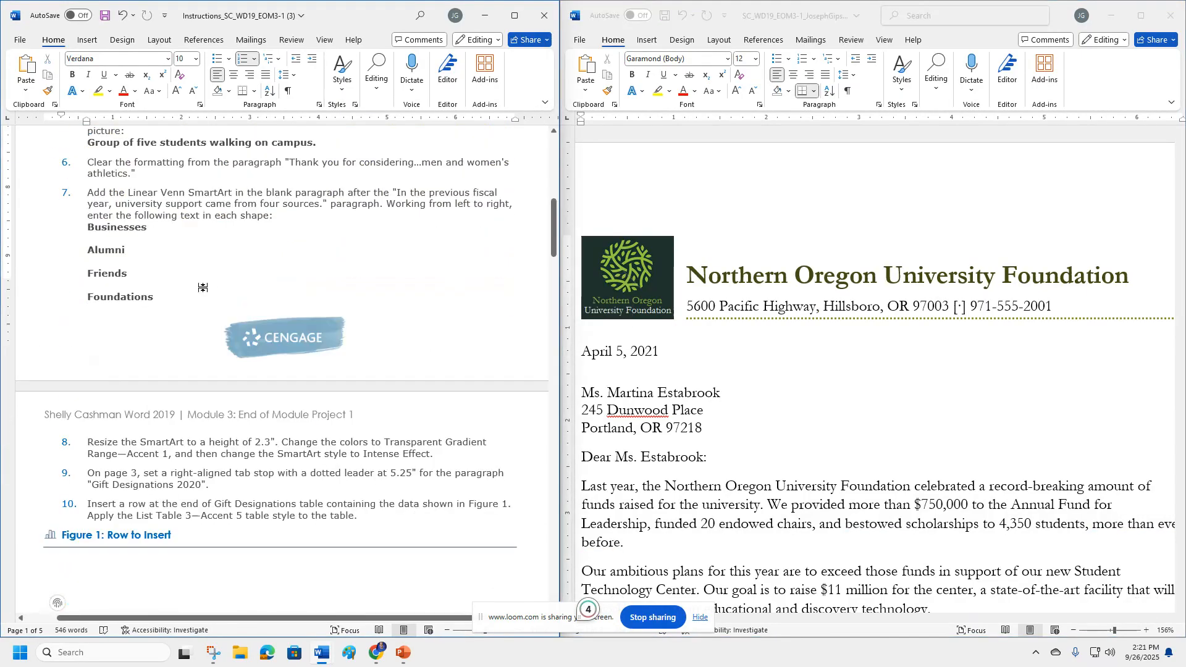
{"action": "scroll", "coordinate": [281, 303], "scroll_direction": "down", "scroll_amount": 3}
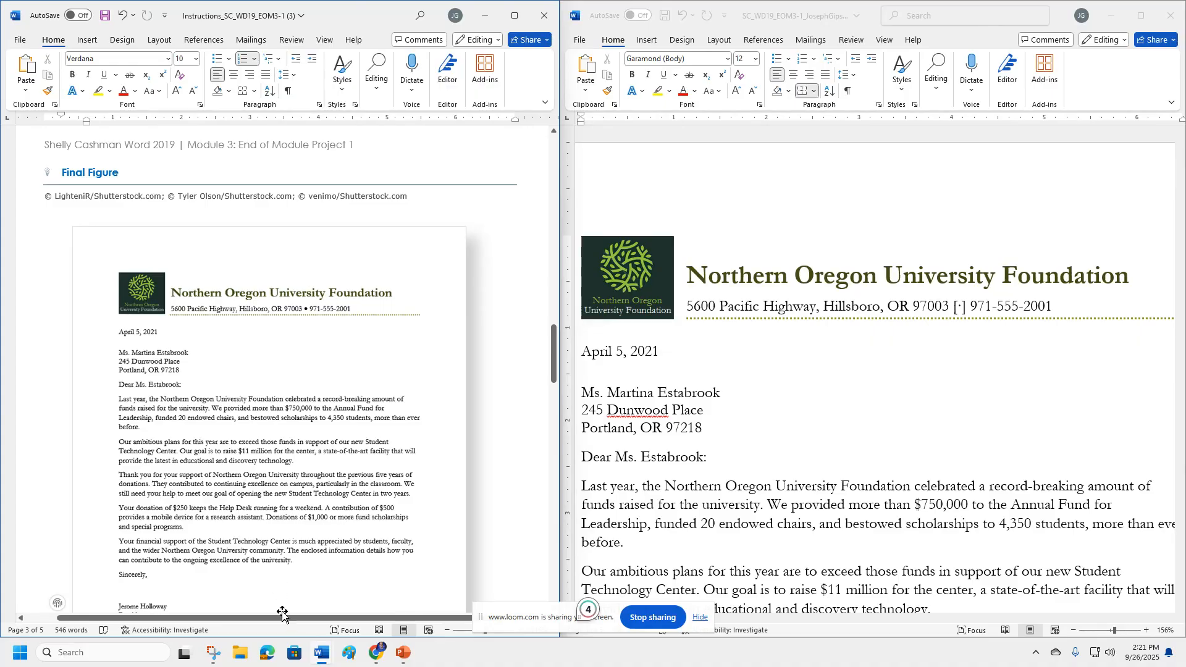
{"action": "mouse_move", "coordinate": [377, 654]}
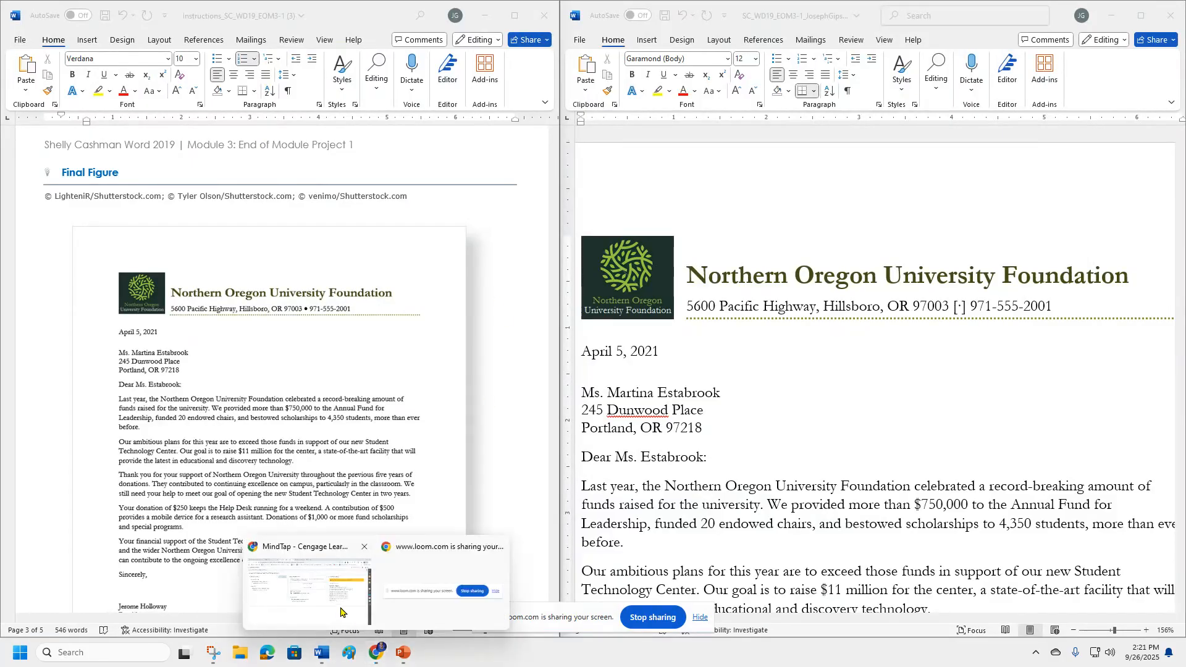
{"action": "left_click", "coordinate": [341, 612]}
{"action": "left_click", "coordinate": [507, 12]}
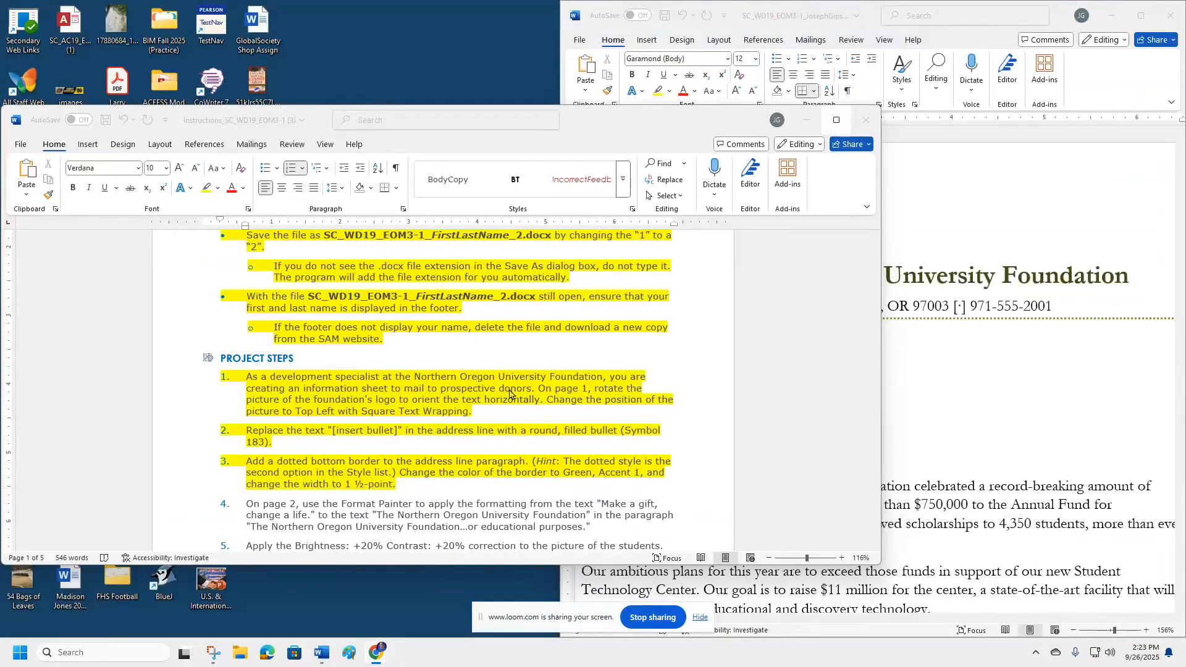
Step: Dock the instructions window on the left half of the desktop beside the letter, with the project steps fully in view
{"action": "left_click_drag", "start_coordinate": [645, 120], "coordinate": [3, 162]}
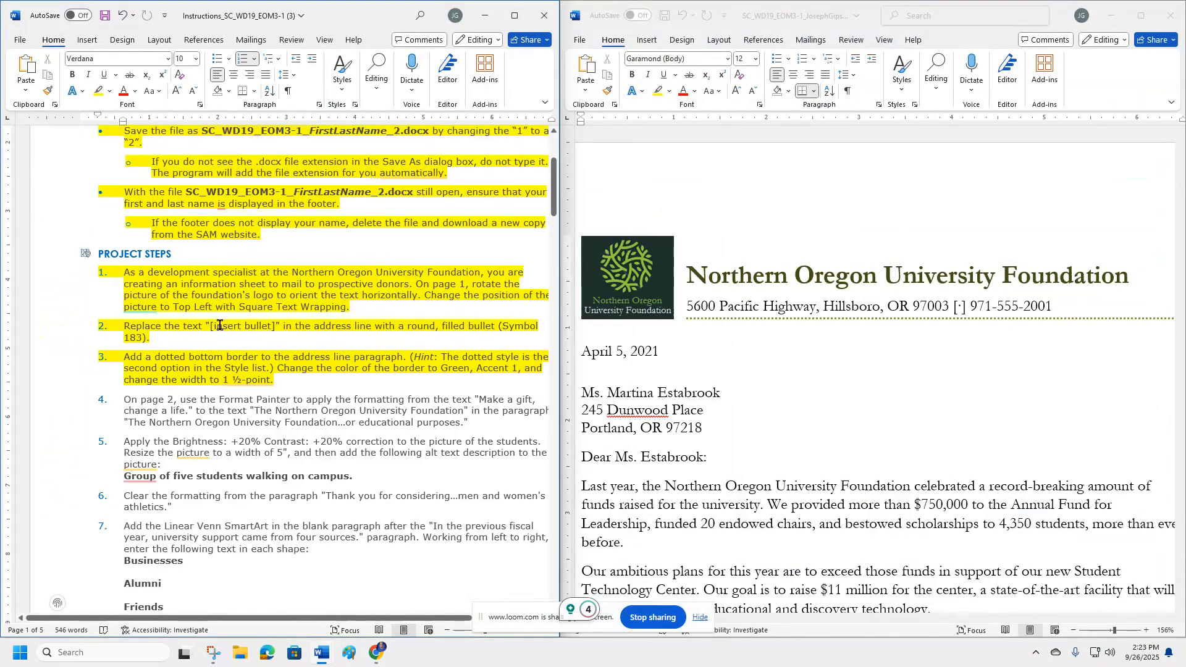
{"action": "left_click_drag", "start_coordinate": [274, 620], "coordinate": [312, 621]}
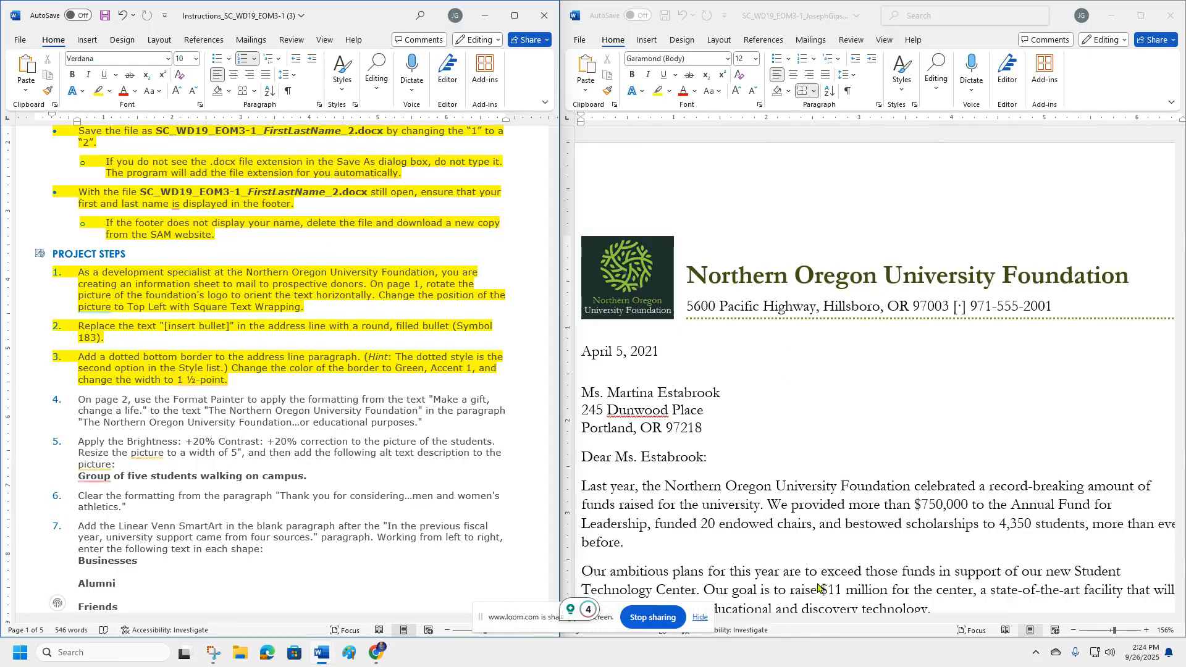
Step: On page 2, copy the formatting of "Make a gift, change a life." onto "The Northern Oregon University Foundation" with the Format Painter
{"action": "left_click", "coordinate": [828, 622]}
{"action": "left_click_drag", "start_coordinate": [829, 619], "coordinate": [908, 620]}
{"action": "scroll", "coordinate": [944, 454], "scroll_direction": "down", "scroll_amount": 6}
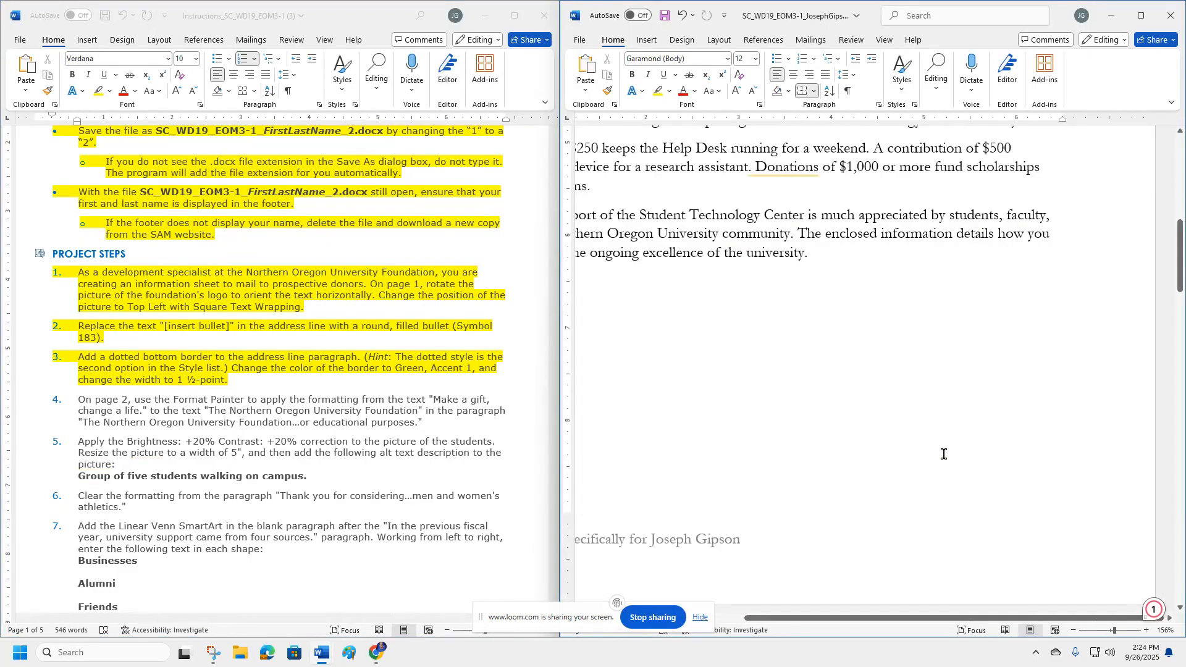
{"action": "scroll", "coordinate": [865, 488], "scroll_direction": "down", "scroll_amount": 8}
{"action": "scroll", "coordinate": [783, 528], "scroll_direction": "up", "scroll_amount": 3}
{"action": "scroll", "coordinate": [783, 528], "scroll_direction": "down", "scroll_amount": 2}
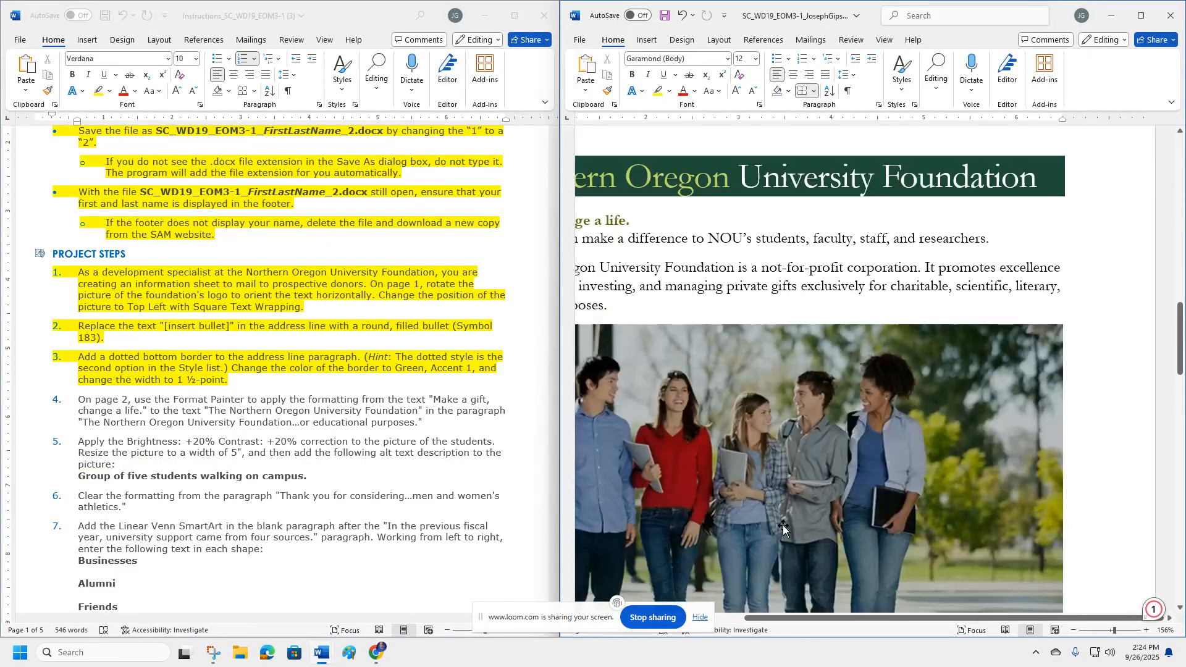
{"action": "scroll", "coordinate": [781, 623], "scroll_direction": "left", "scroll_amount": 4}
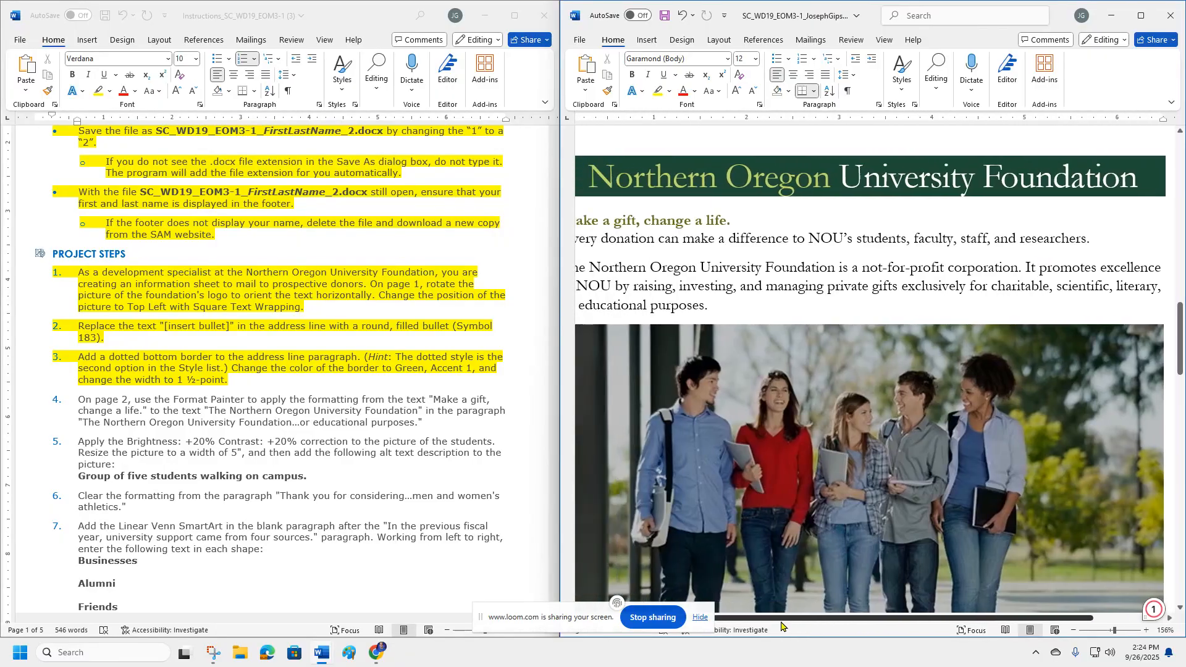
{"action": "scroll", "coordinate": [781, 295], "scroll_direction": "down", "scroll_amount": 3, "text": "ctrl"}
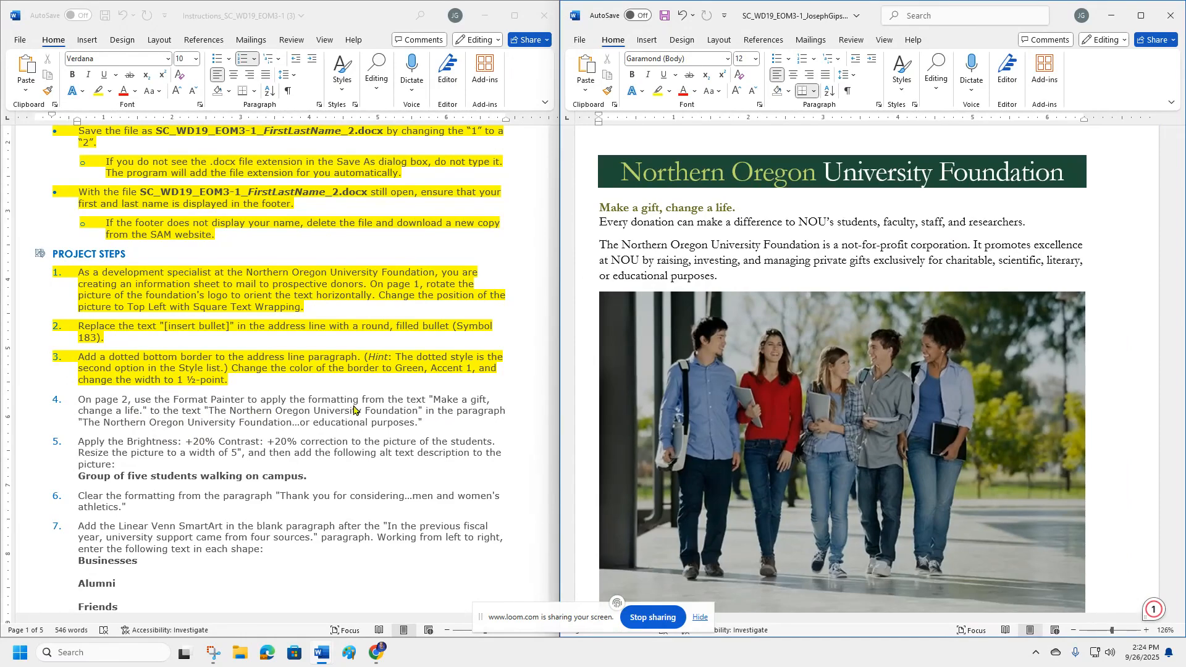
{"action": "left_click_drag", "start_coordinate": [601, 209], "coordinate": [736, 214]}
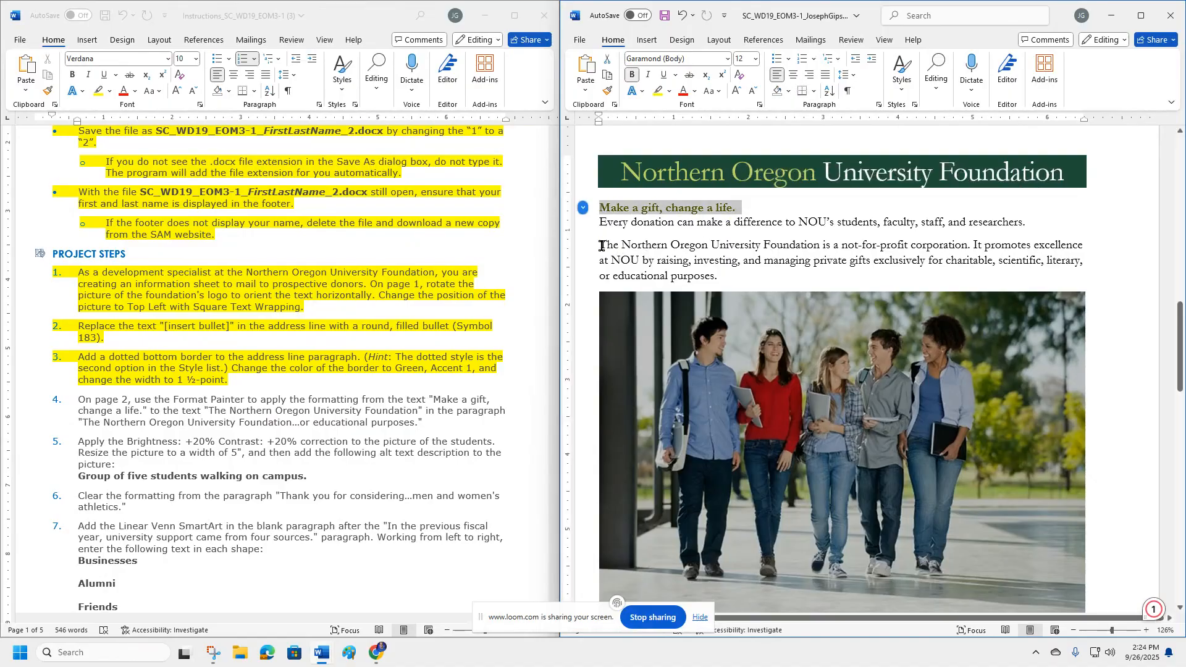
{"action": "left_click_drag", "start_coordinate": [602, 246], "coordinate": [799, 243]}
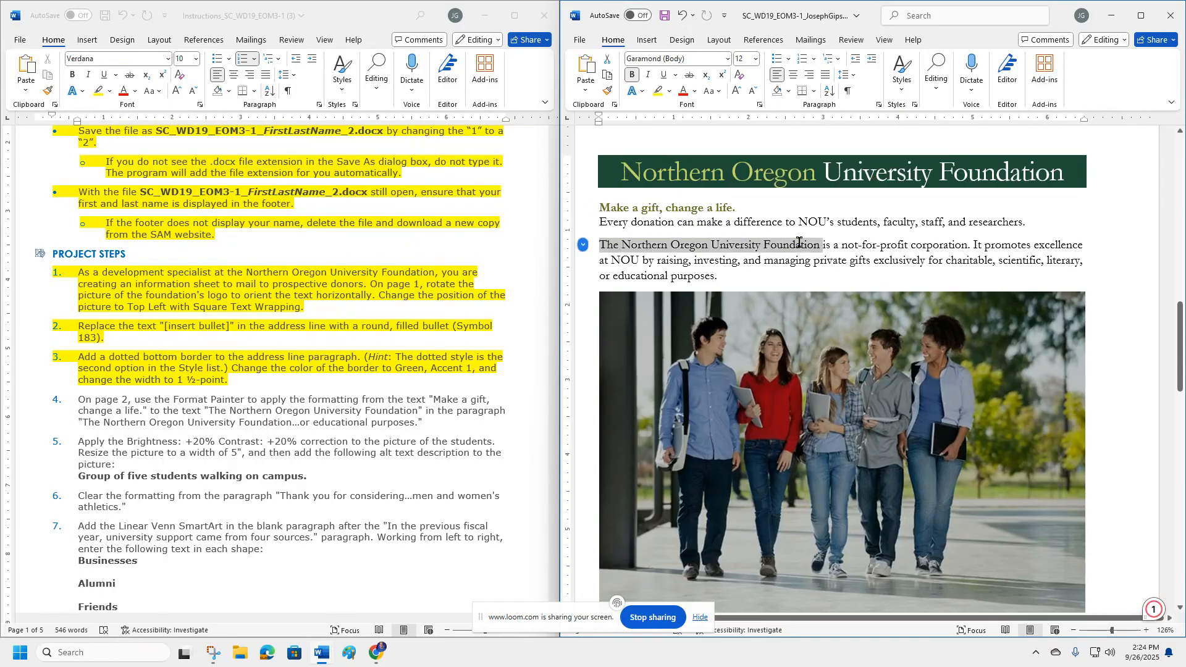
{"action": "triple_click", "coordinate": [679, 208]}
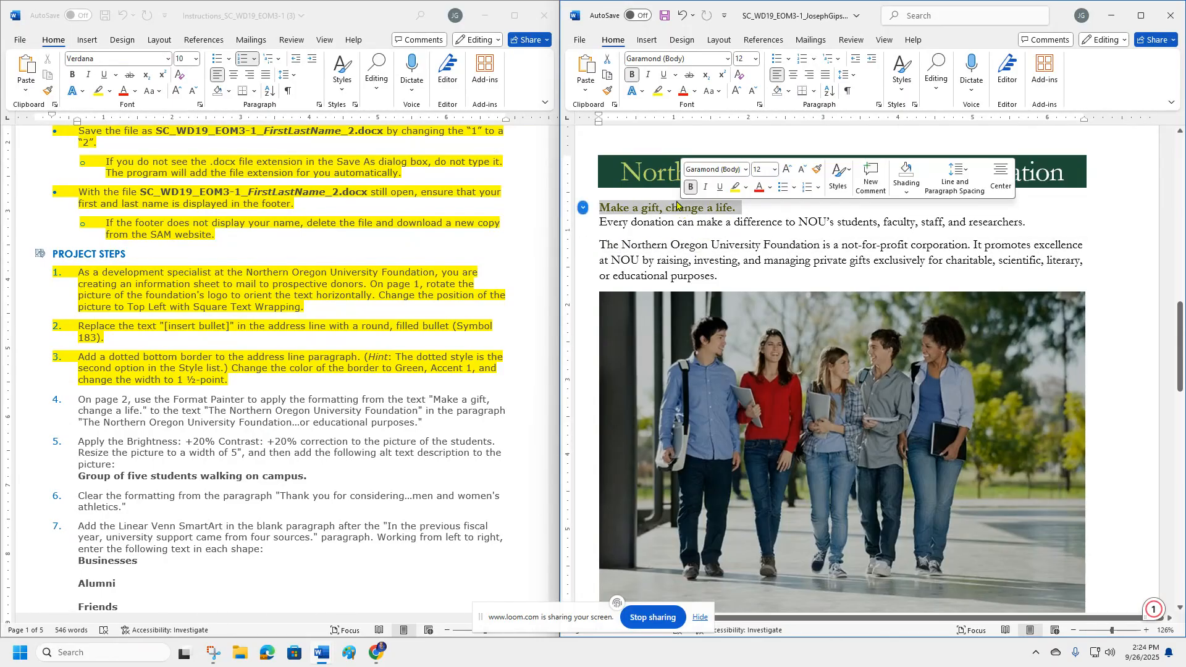
{"action": "left_click", "coordinate": [608, 92]}
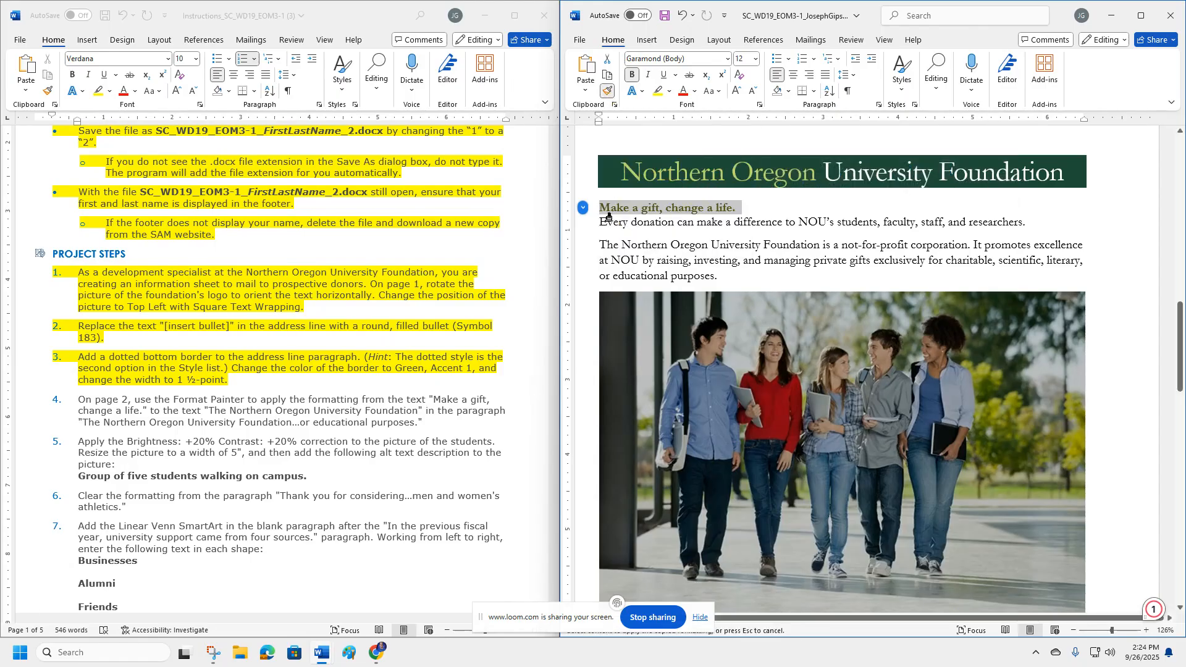
{"action": "left_click_drag", "start_coordinate": [595, 240], "coordinate": [794, 245]}
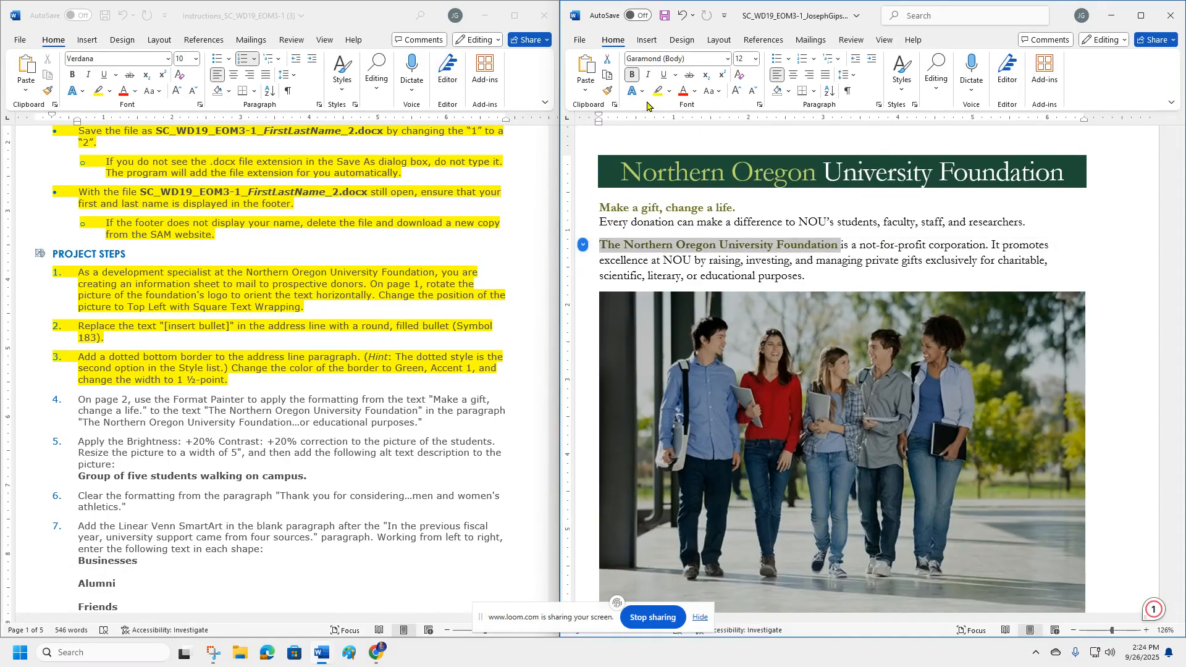
{"action": "left_click", "coordinate": [663, 223]}
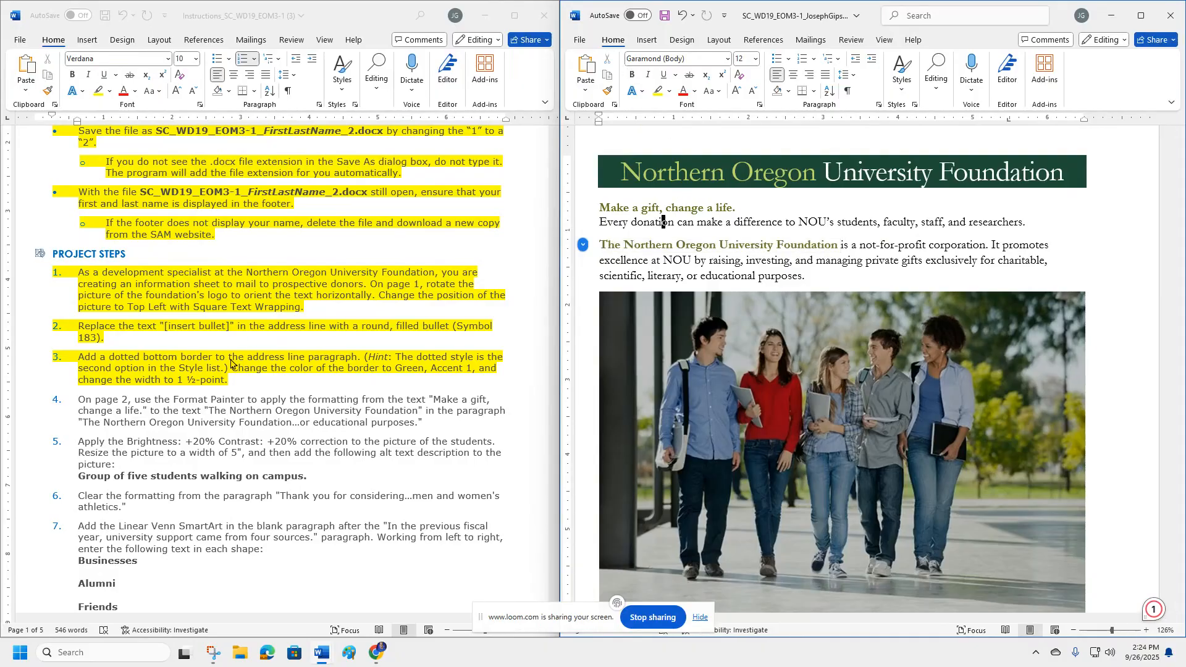
Step: Highlight project step 4 in the instructions in yellow and narrow the instructions window to give the letter more room
{"action": "triple_click", "coordinate": [233, 409]}
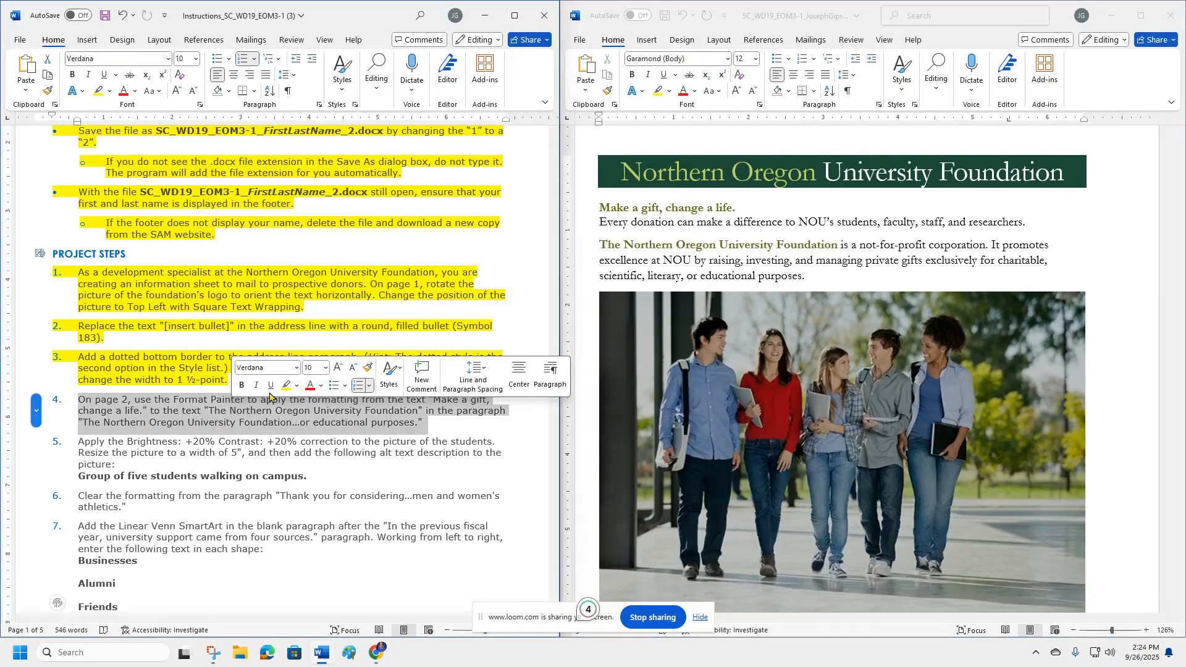
{"action": "left_click", "coordinate": [286, 386]}
{"action": "scroll", "coordinate": [204, 346], "scroll_direction": "down", "scroll_amount": 2}
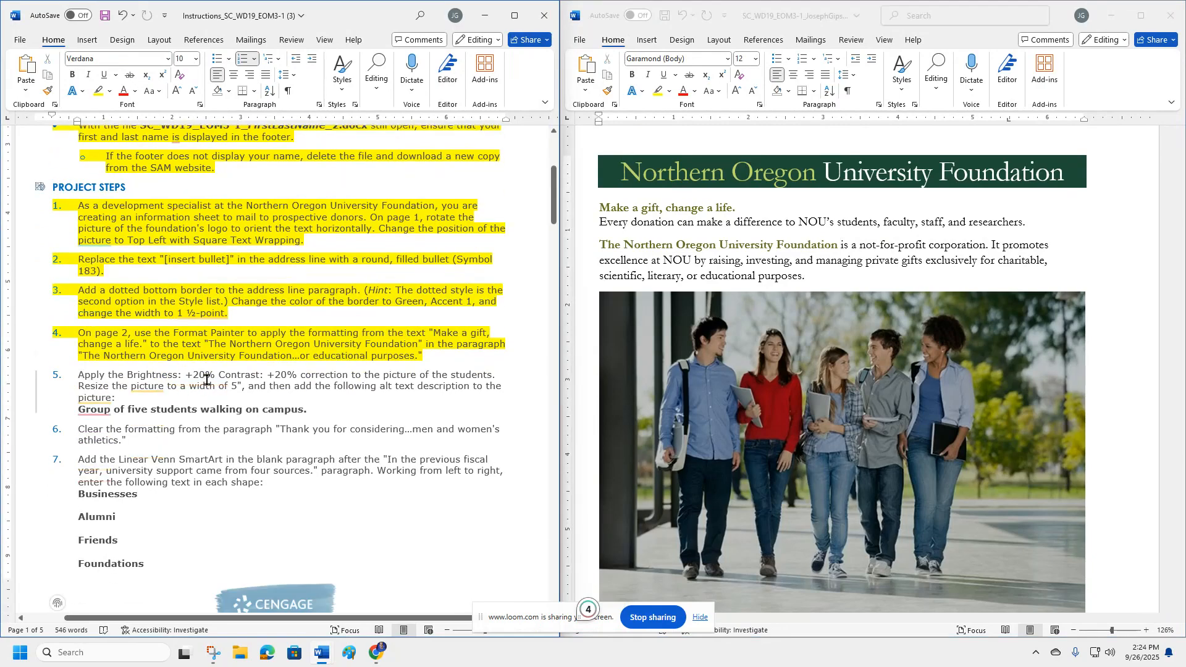
{"action": "left_click_drag", "start_coordinate": [558, 349], "coordinate": [510, 347]}
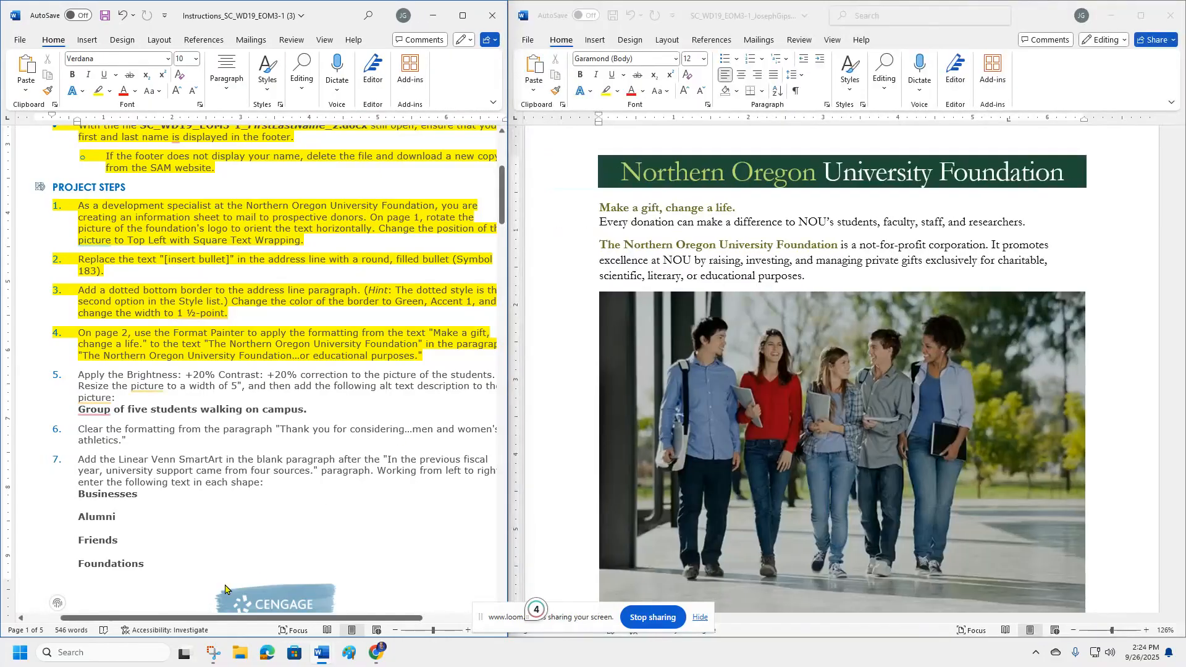
{"action": "left_click_drag", "start_coordinate": [173, 619], "coordinate": [198, 621]}
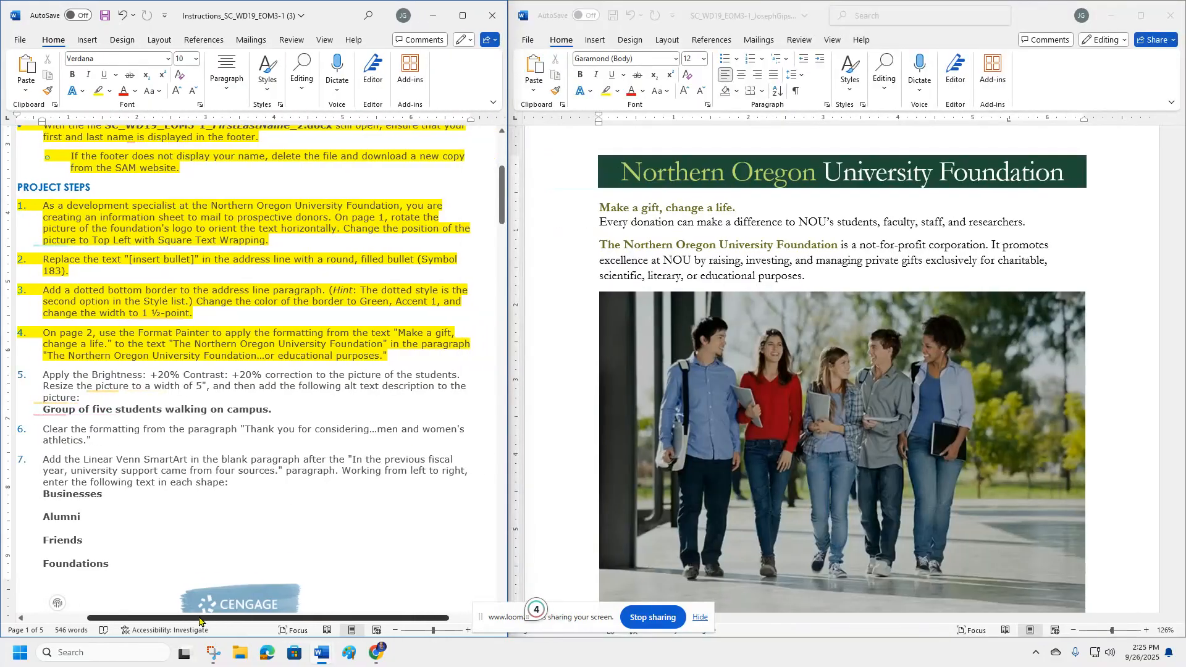
Step: Correct the students picture on page 2 to 20% brightness and 20% contrast
{"action": "scroll", "coordinate": [847, 363], "scroll_direction": "down", "scroll_amount": 1}
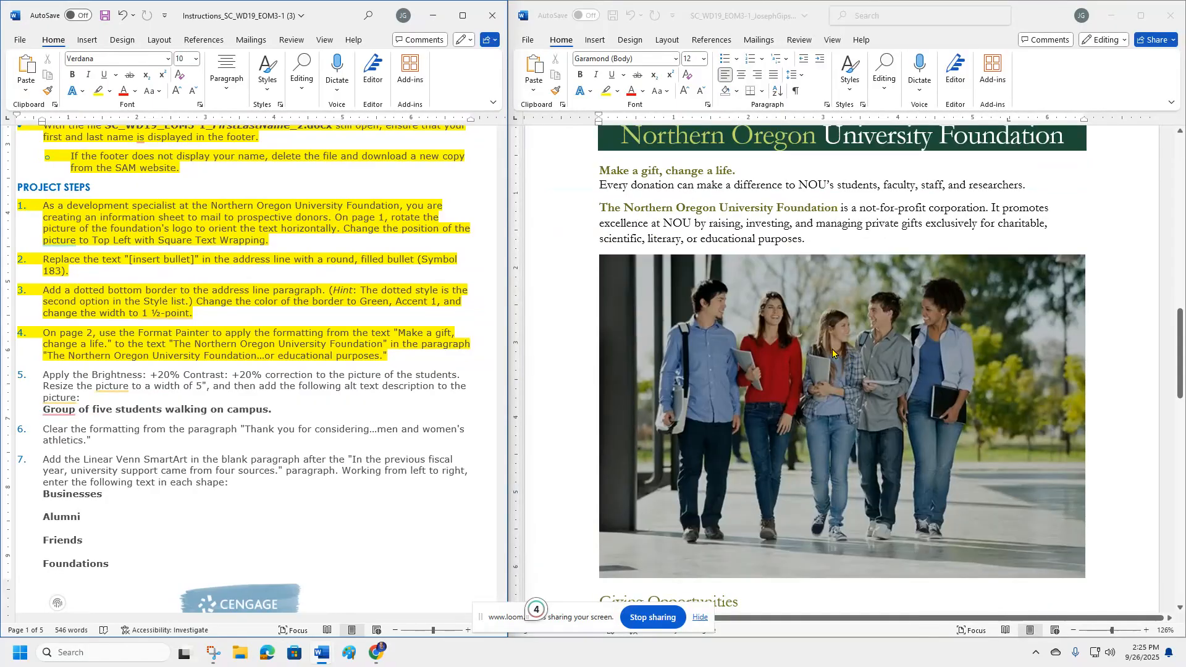
{"action": "left_click", "coordinate": [832, 352]}
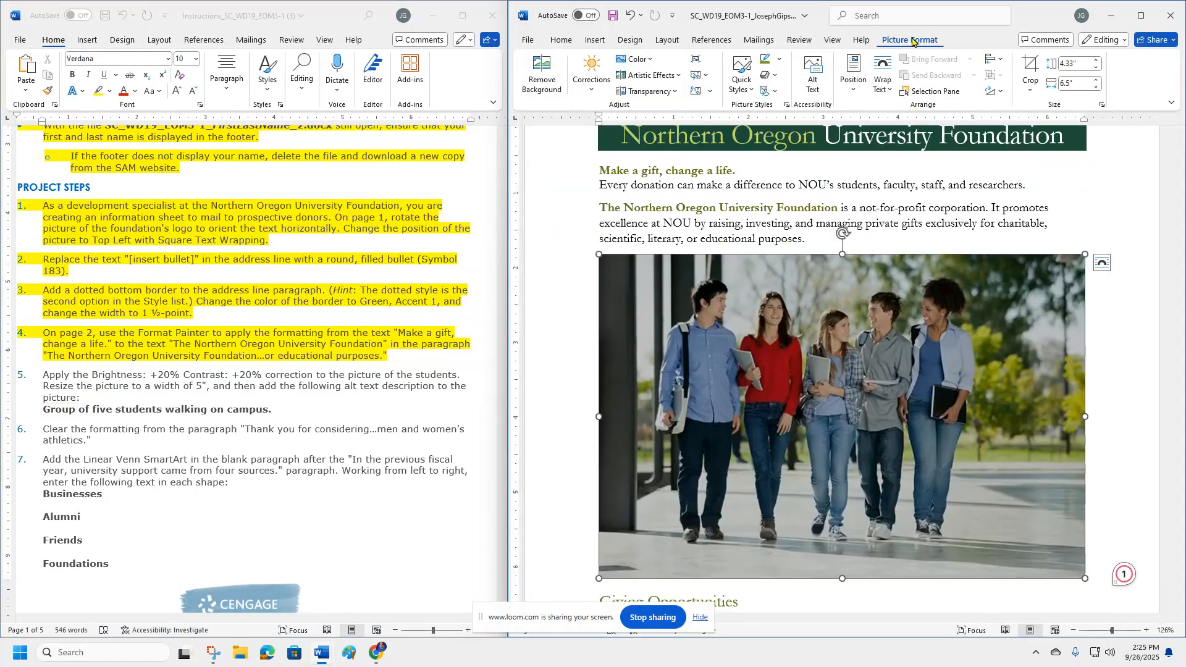
{"action": "right_click", "coordinate": [759, 324]}
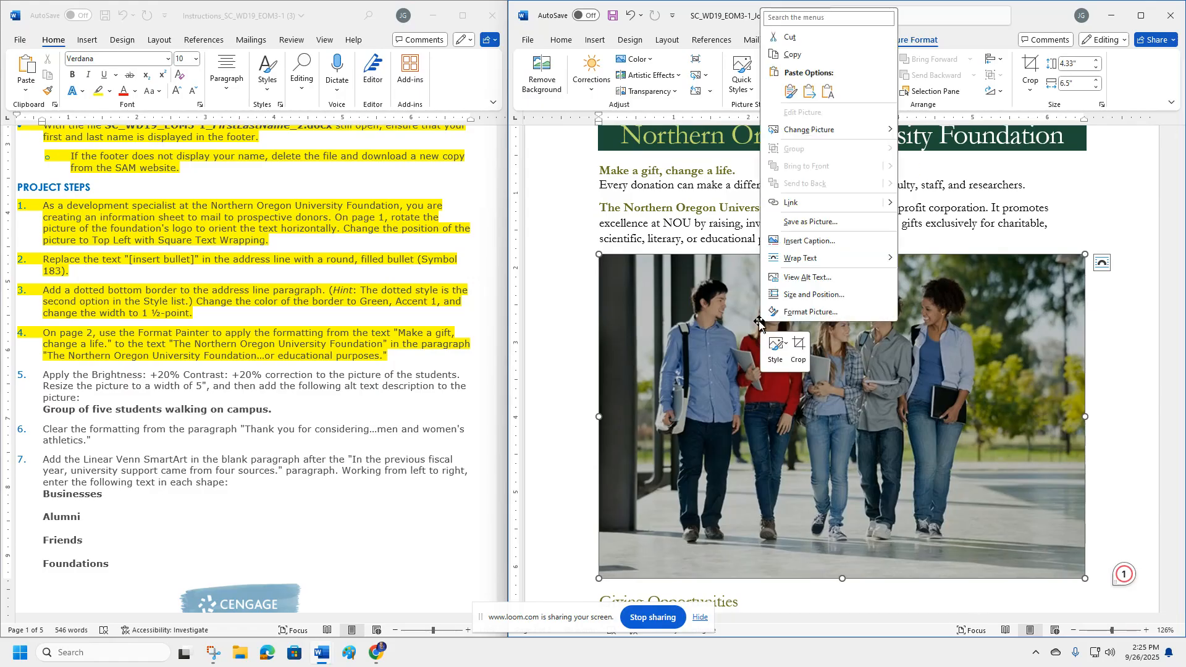
{"action": "left_click", "coordinate": [794, 314]}
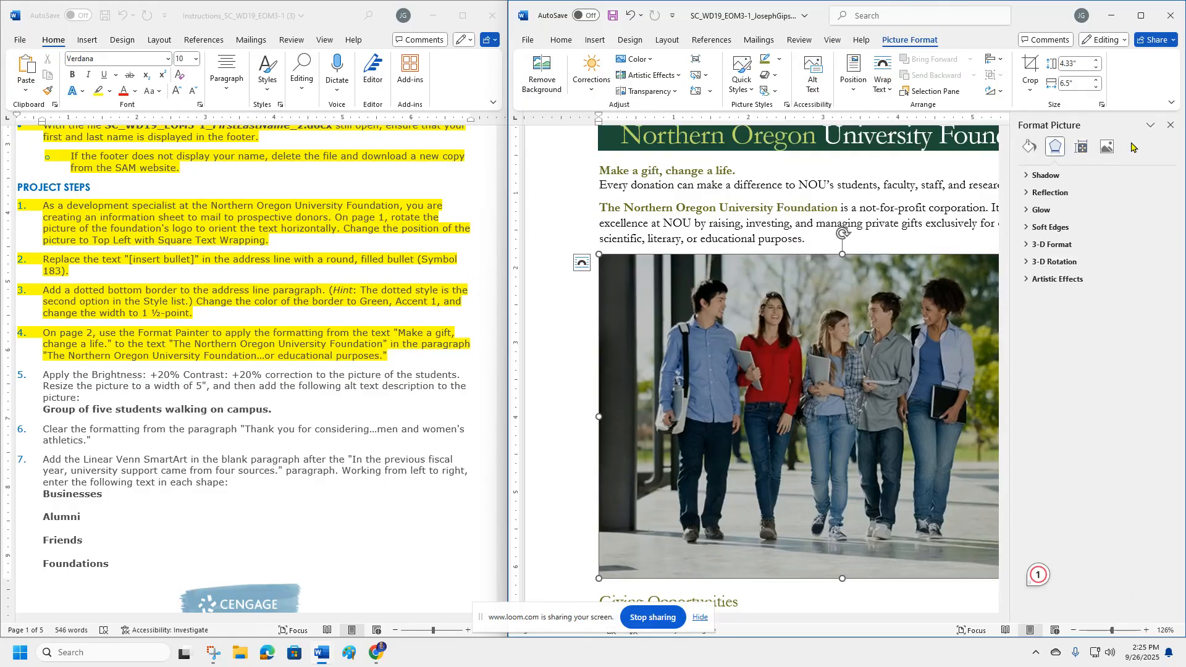
{"action": "left_click", "coordinate": [1107, 146]}
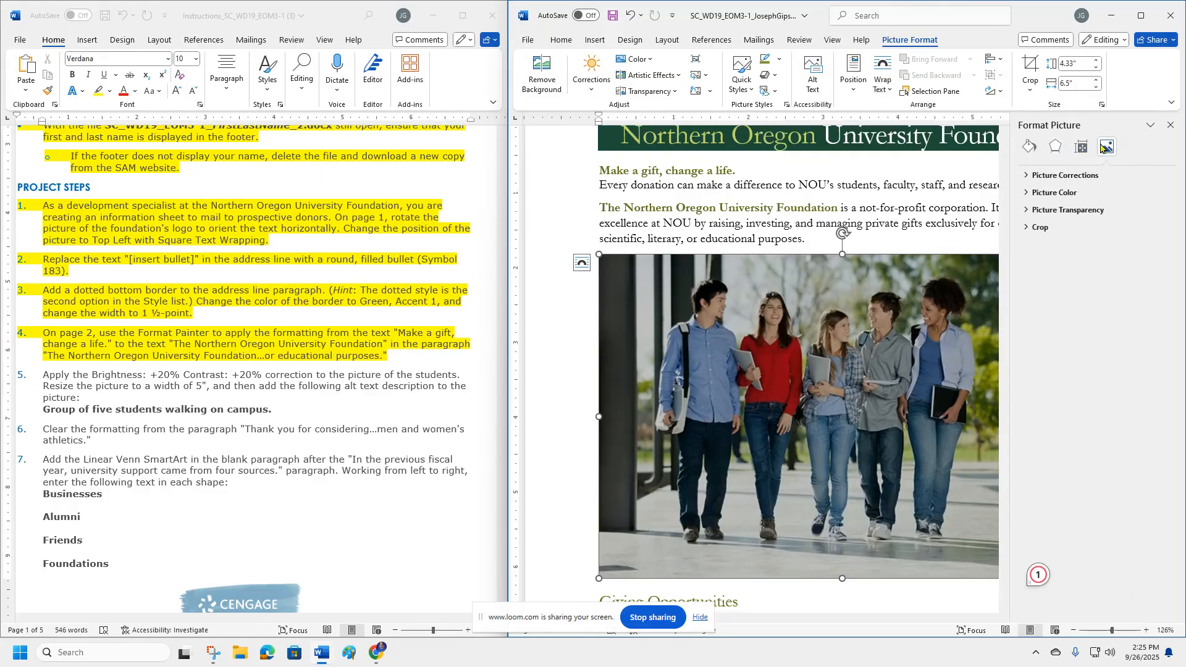
{"action": "left_click", "coordinate": [1025, 176]}
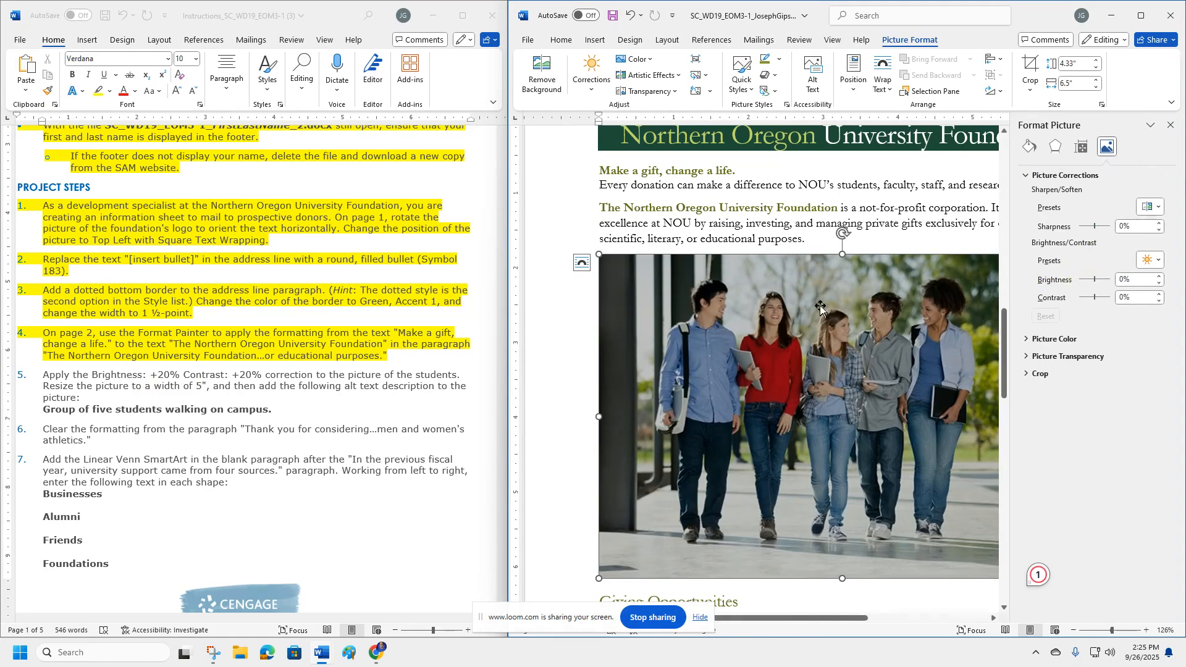
{"action": "left_click", "coordinate": [1158, 276]}
{"action": "left_click", "coordinate": [1158, 277]}
{"action": "left_click", "coordinate": [1158, 276]}
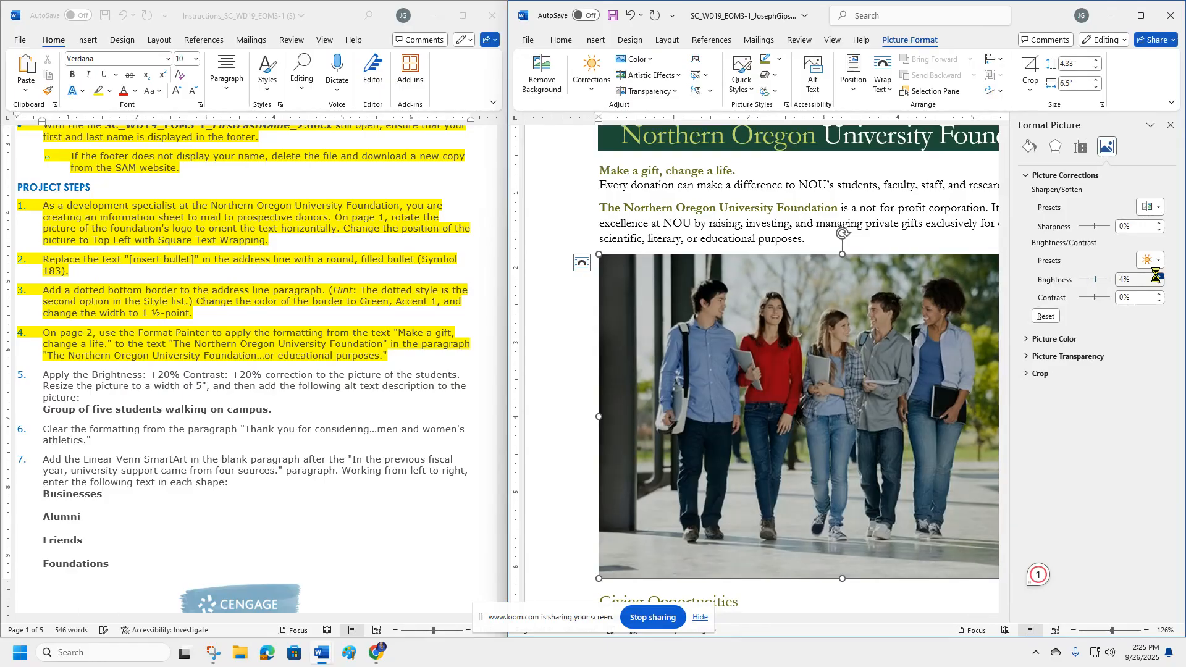
{"action": "left_click", "coordinate": [1158, 276]}
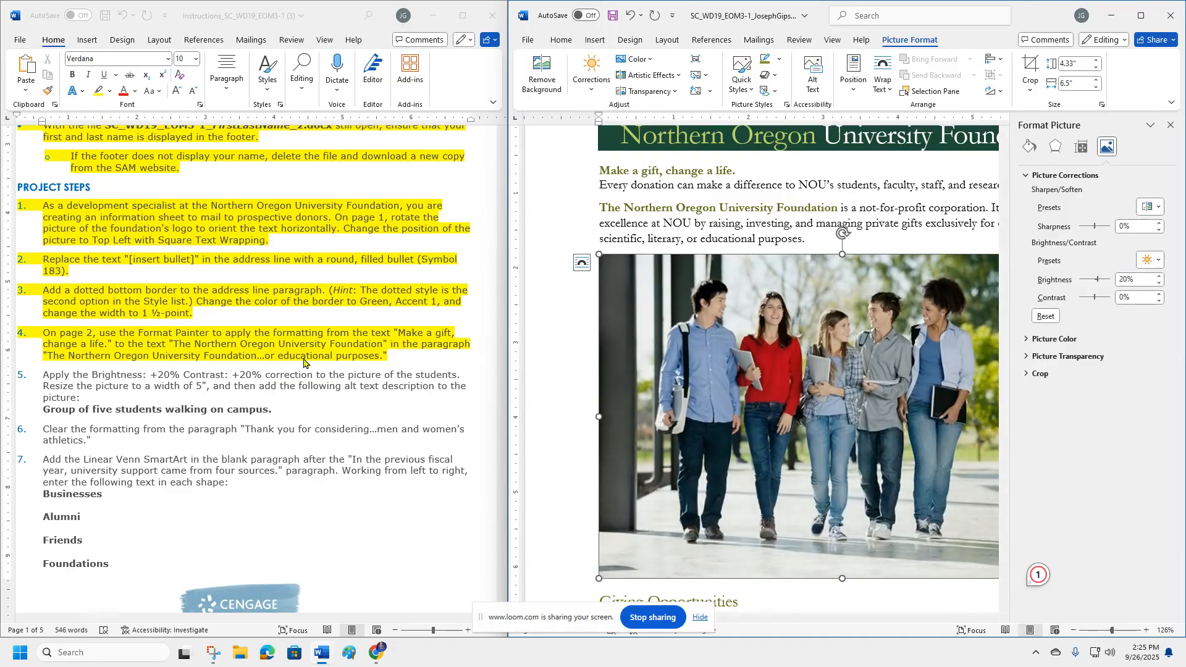
{"action": "left_click", "coordinate": [1159, 294]}
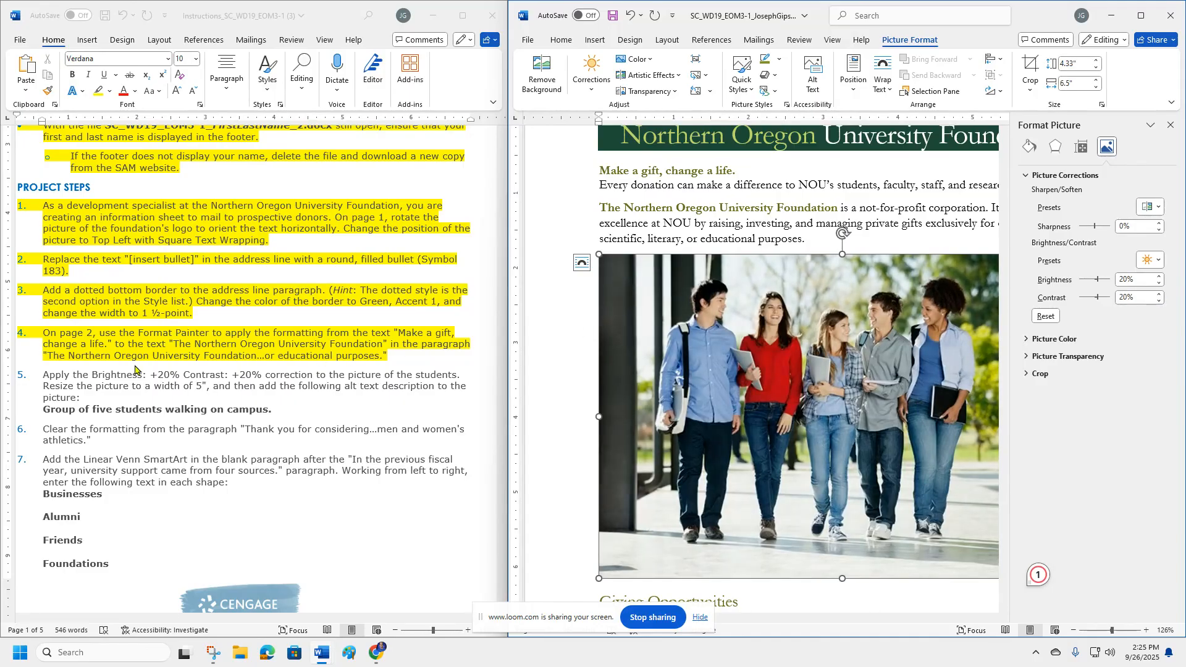
Step: Highlight the brightness and contrast sentence of project step 5 in the instructions in yellow
{"action": "left_click", "coordinate": [92, 374]}
{"action": "left_click_drag", "start_coordinate": [46, 373], "coordinate": [444, 373]}
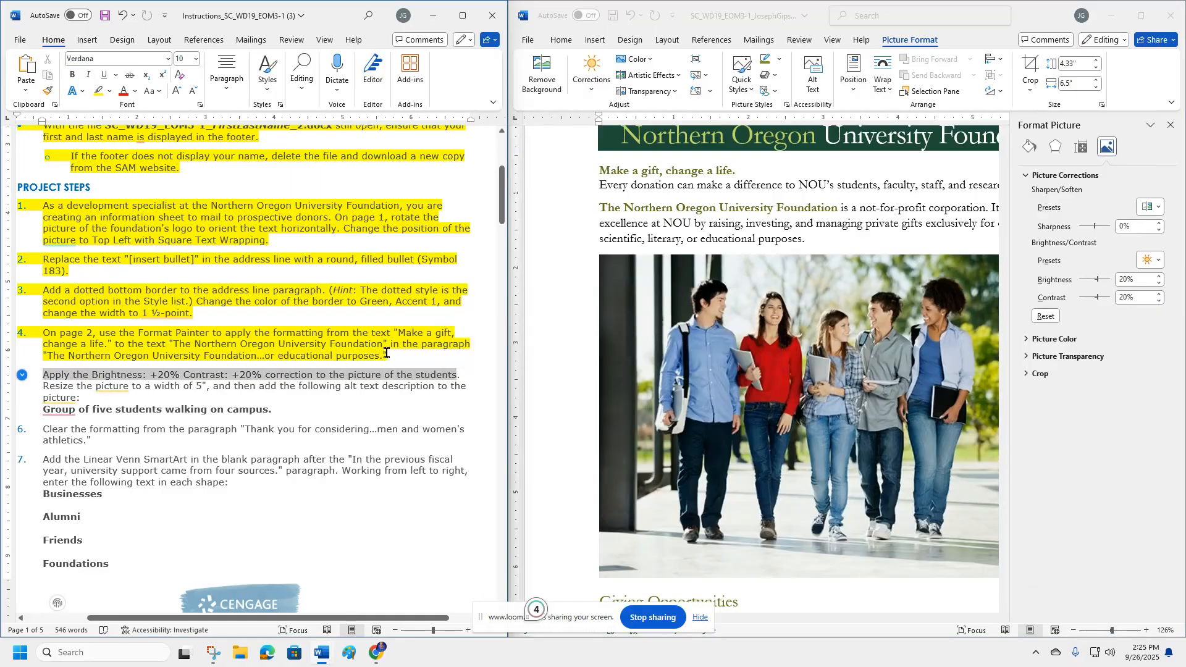
{"action": "left_click", "coordinate": [99, 91]}
{"action": "left_click", "coordinate": [47, 377]}
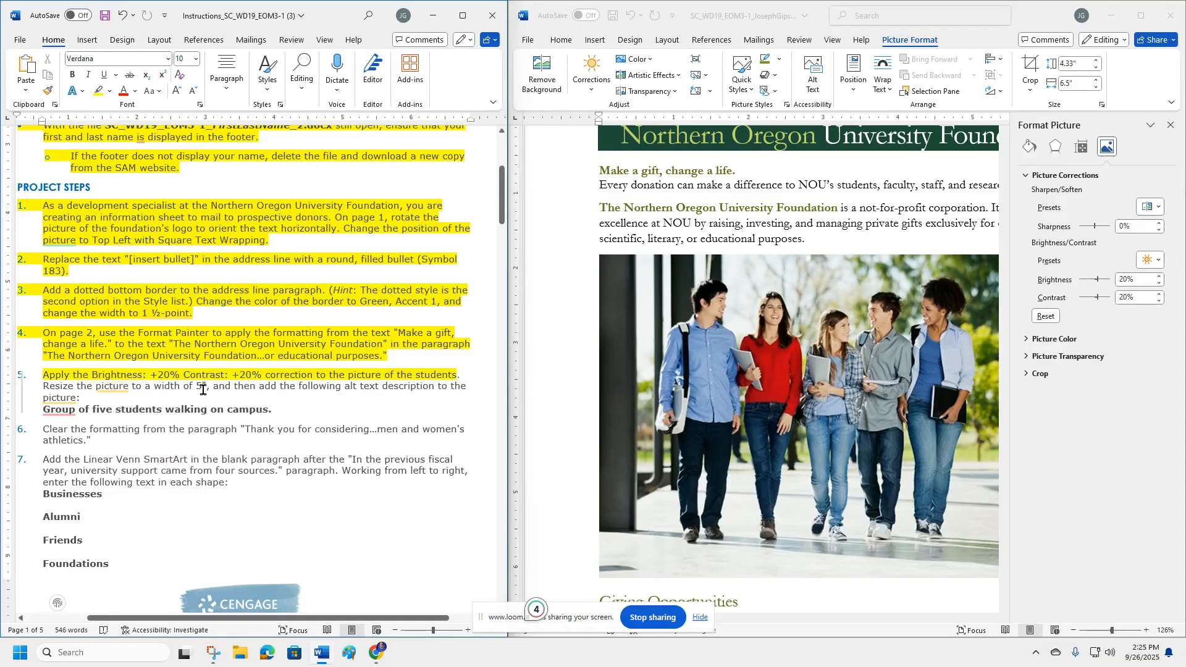
Step: Close the picture formatting settings and resize the students picture to a width of 5"
{"action": "left_click", "coordinate": [1166, 137]}
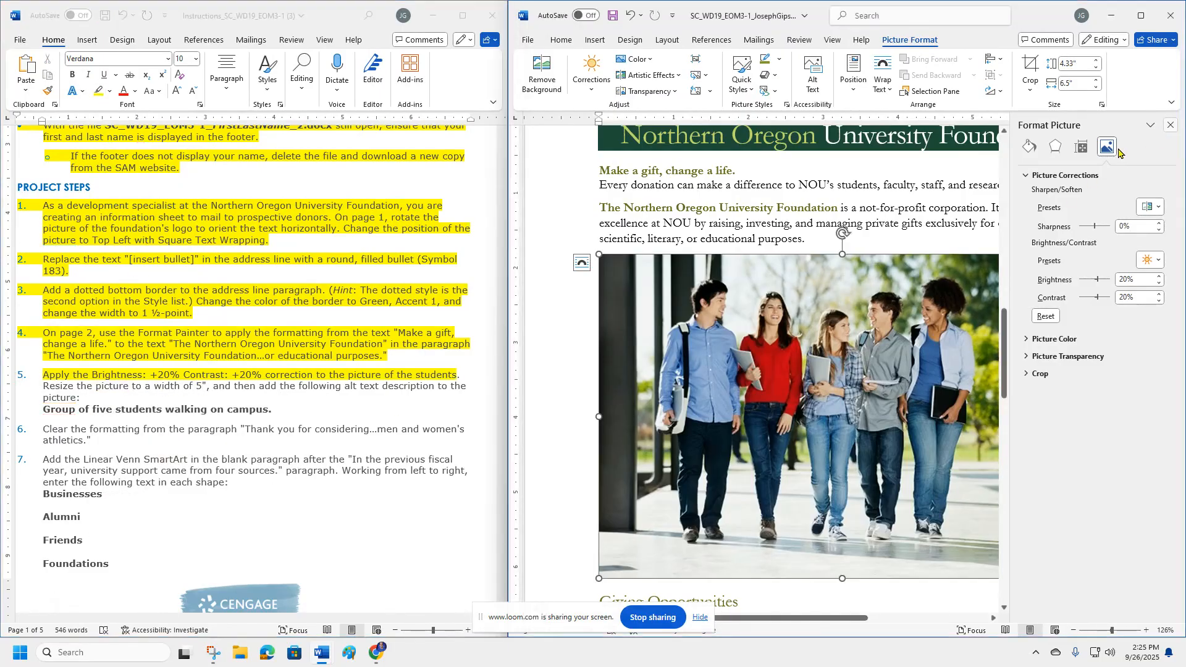
{"action": "left_click", "coordinate": [1171, 126]}
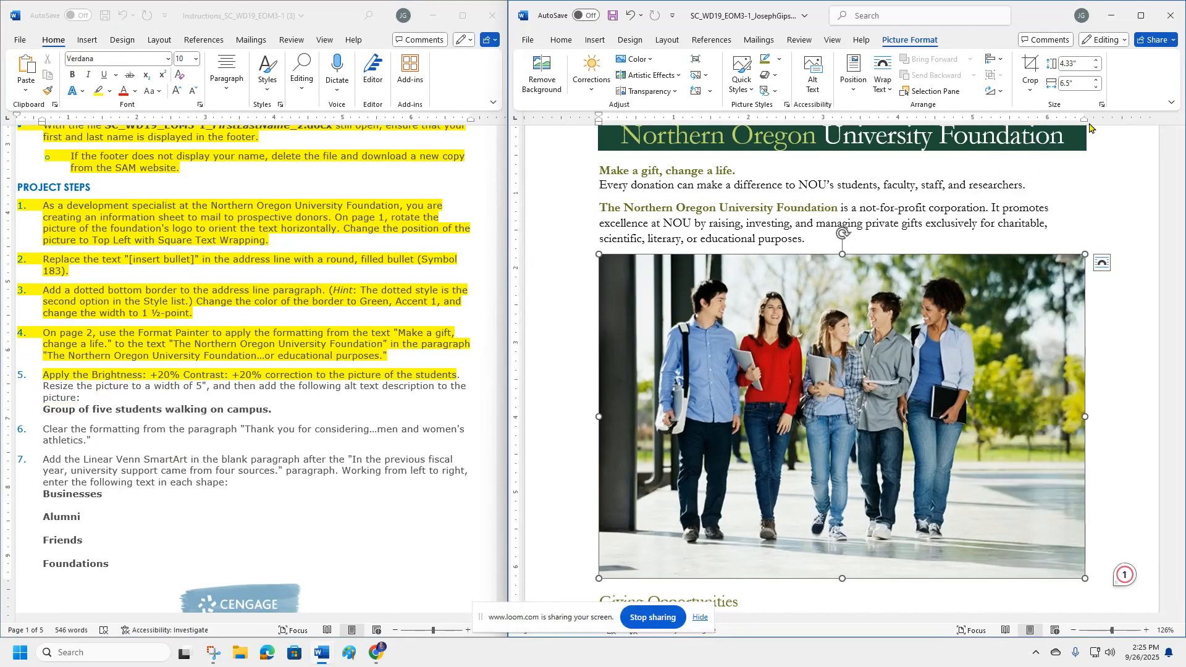
{"action": "left_click", "coordinate": [1068, 82]}
{"action": "type", "text": "5"}
{"action": "key", "text": "Return"}
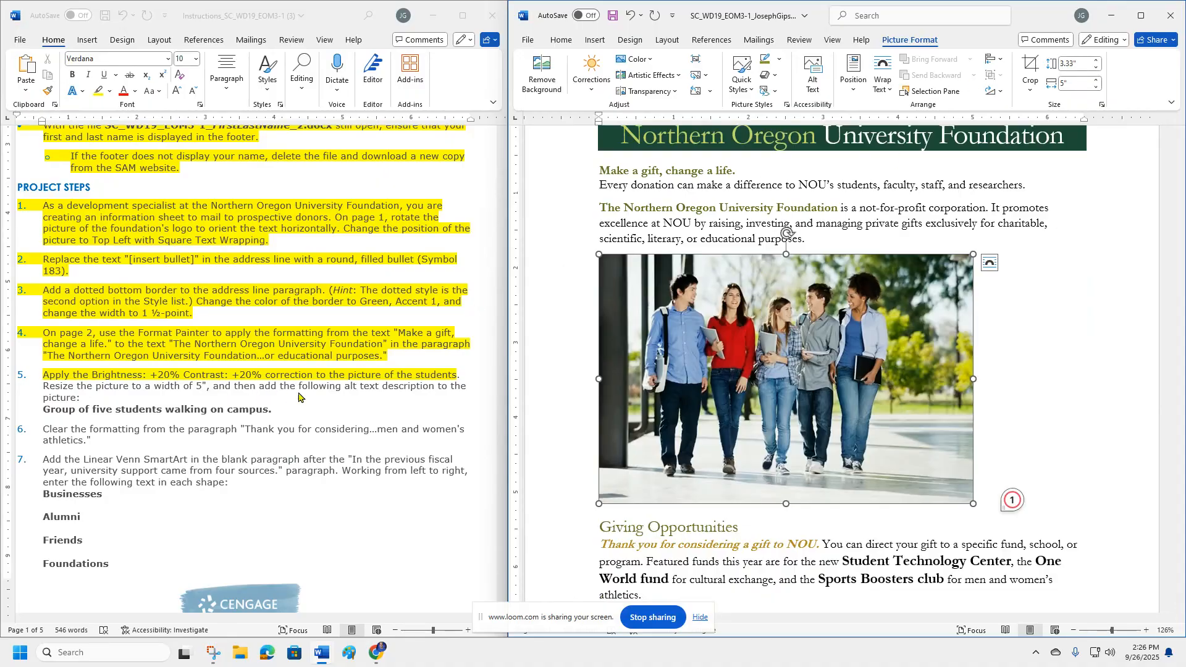
Step: Copy "Group of five students walking on campus." from the instructions and add it as the students picture's alt text
{"action": "left_click", "coordinate": [43, 415]}
{"action": "left_click_drag", "start_coordinate": [42, 411], "coordinate": [277, 412]}
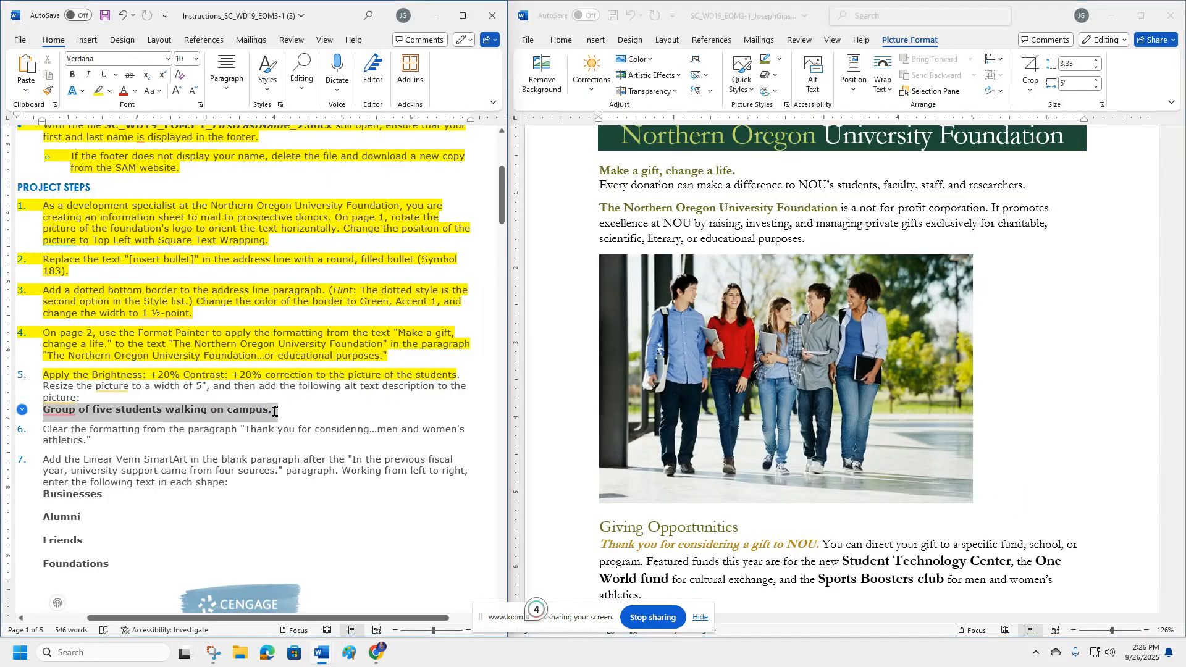
{"action": "right_click", "coordinate": [240, 417]}
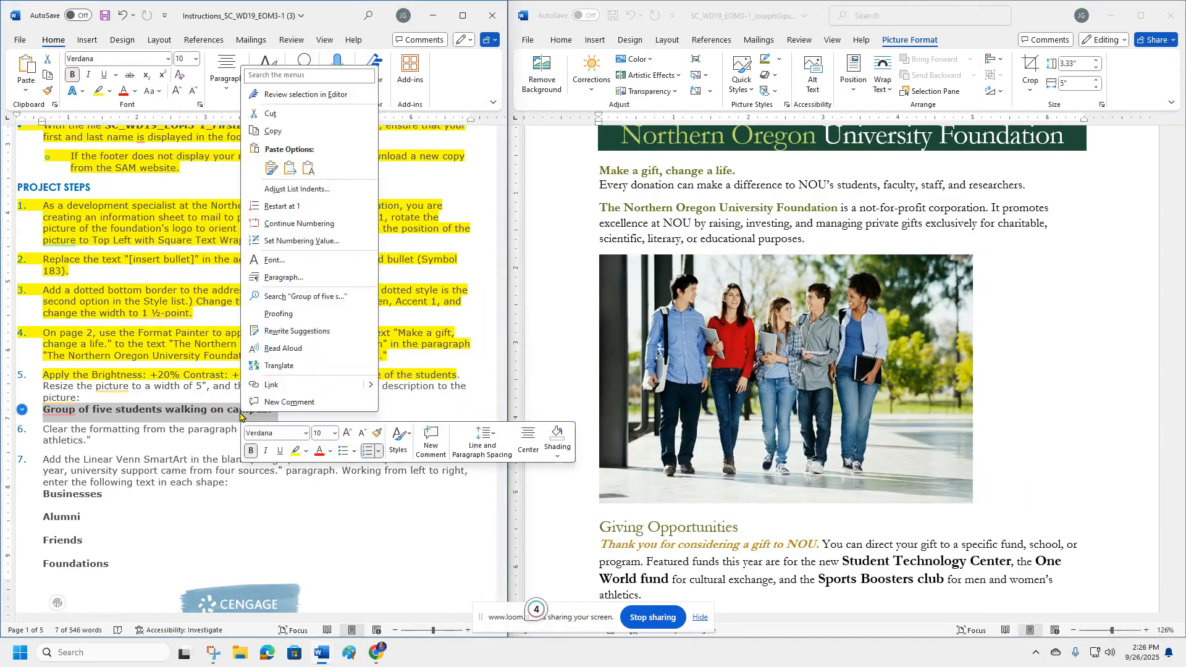
{"action": "left_click", "coordinate": [270, 132]}
{"action": "left_click", "coordinate": [748, 326]}
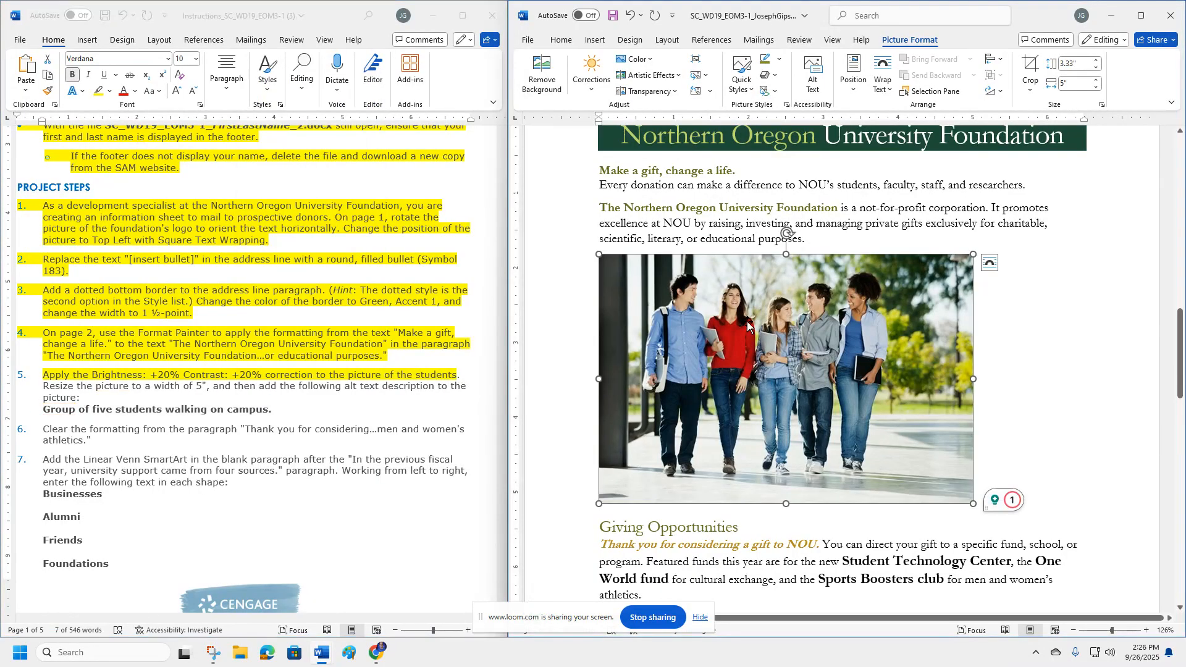
{"action": "right_click", "coordinate": [748, 326]}
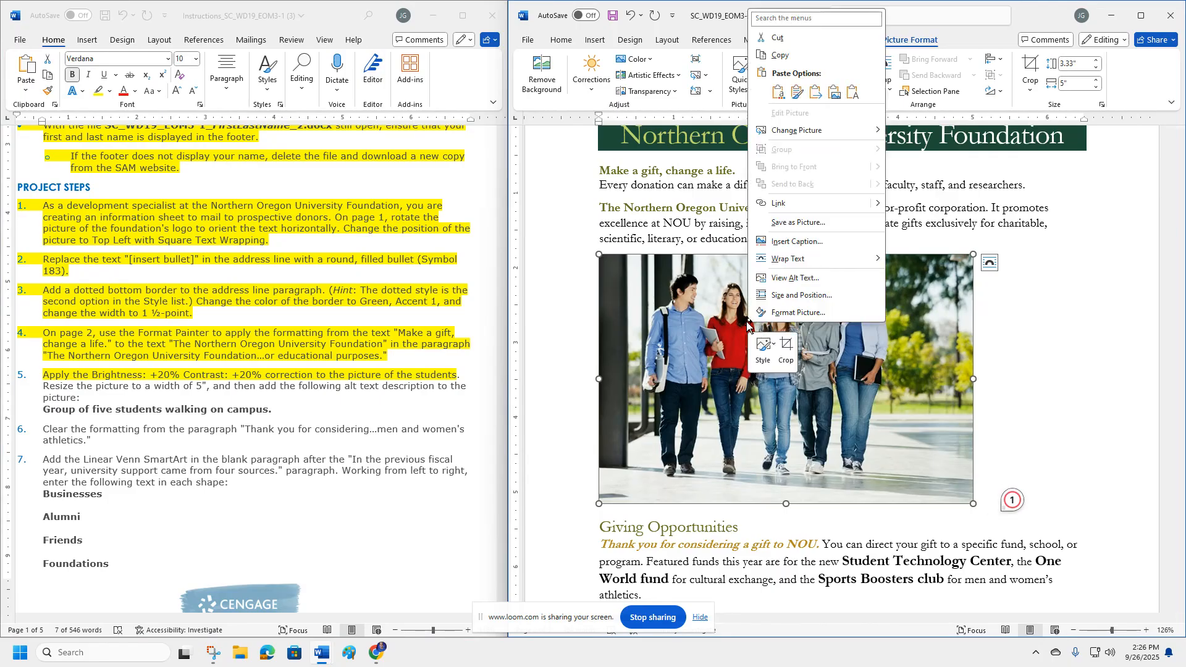
{"action": "left_click", "coordinate": [776, 281]}
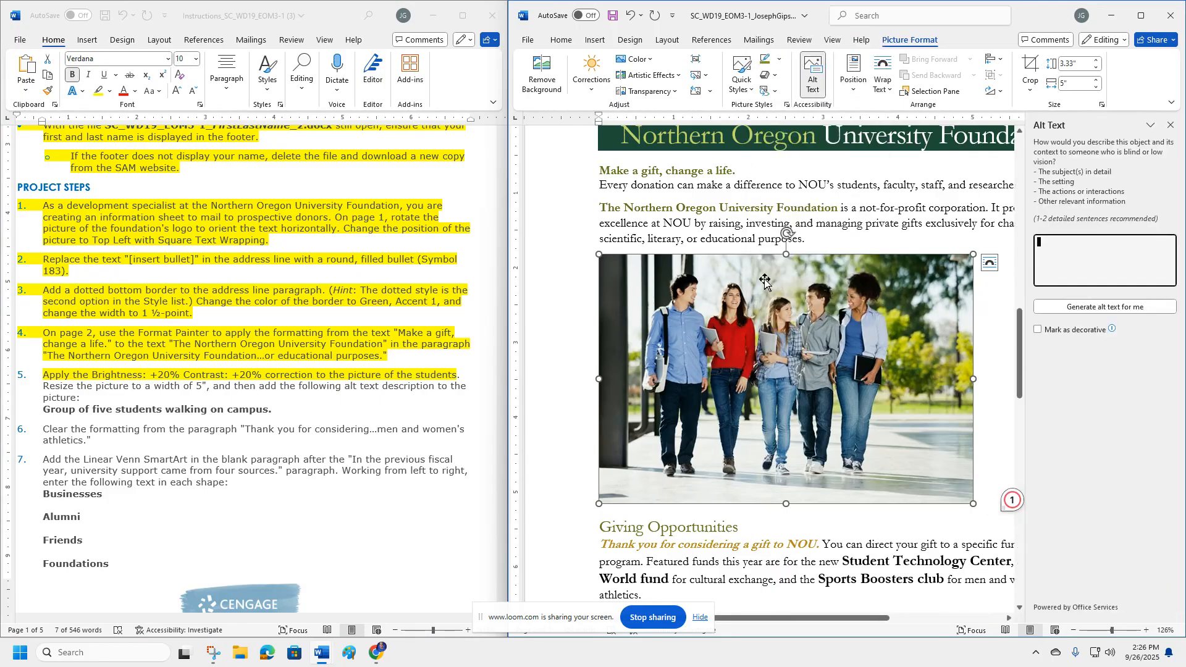
{"action": "key", "text": "ctrl+v"}
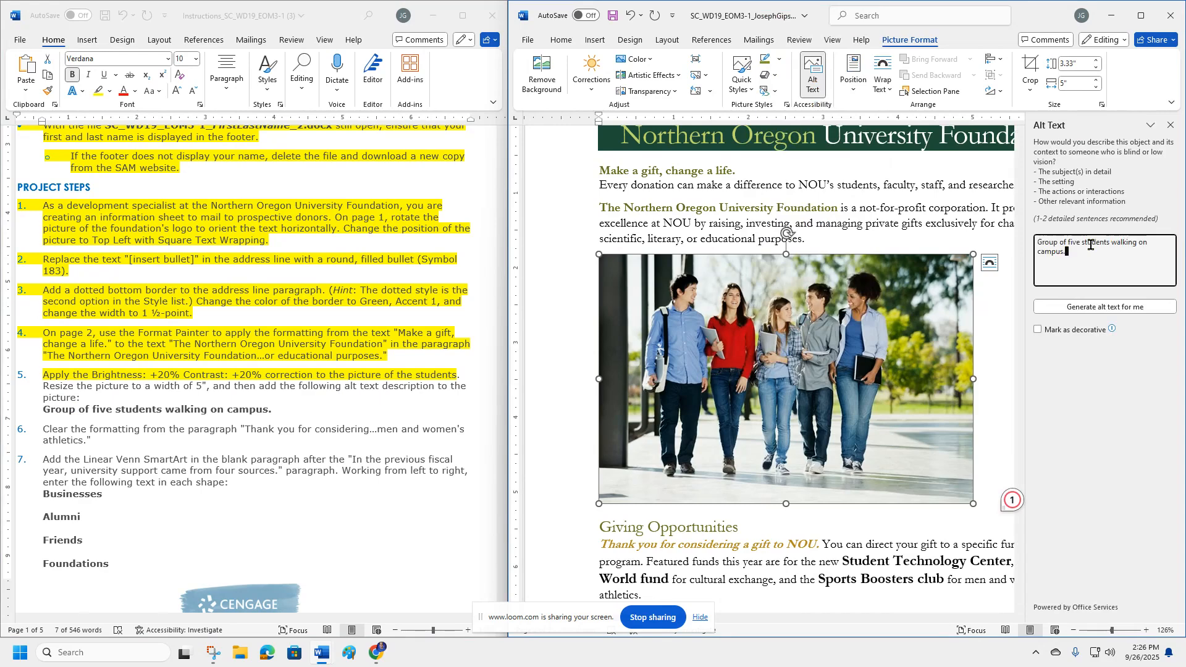
{"action": "left_click", "coordinate": [1170, 125]}
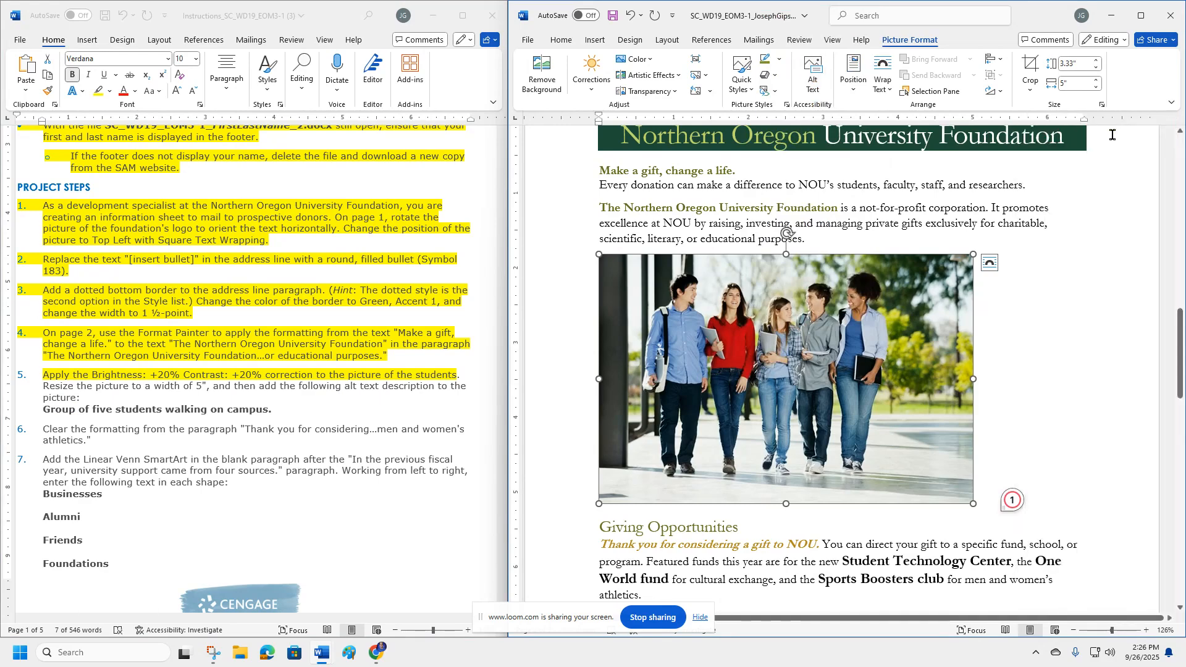
Step: Check the alt text stored for the students picture and close the alt text settings
{"action": "right_click", "coordinate": [763, 337]}
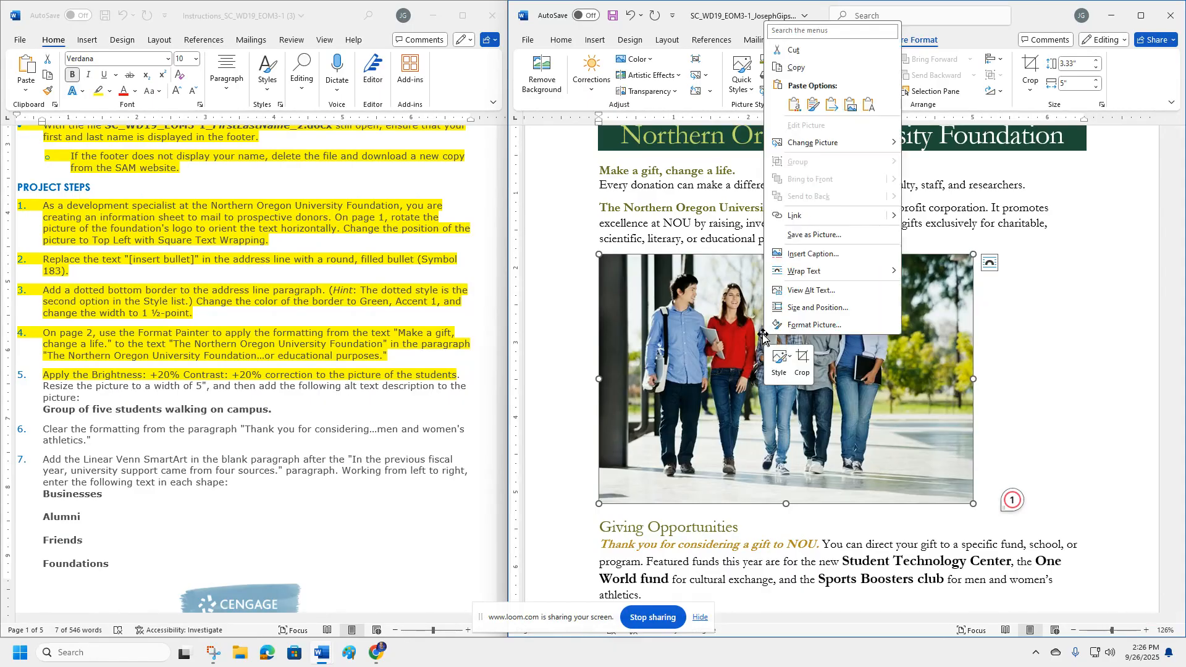
{"action": "left_click", "coordinate": [796, 294]}
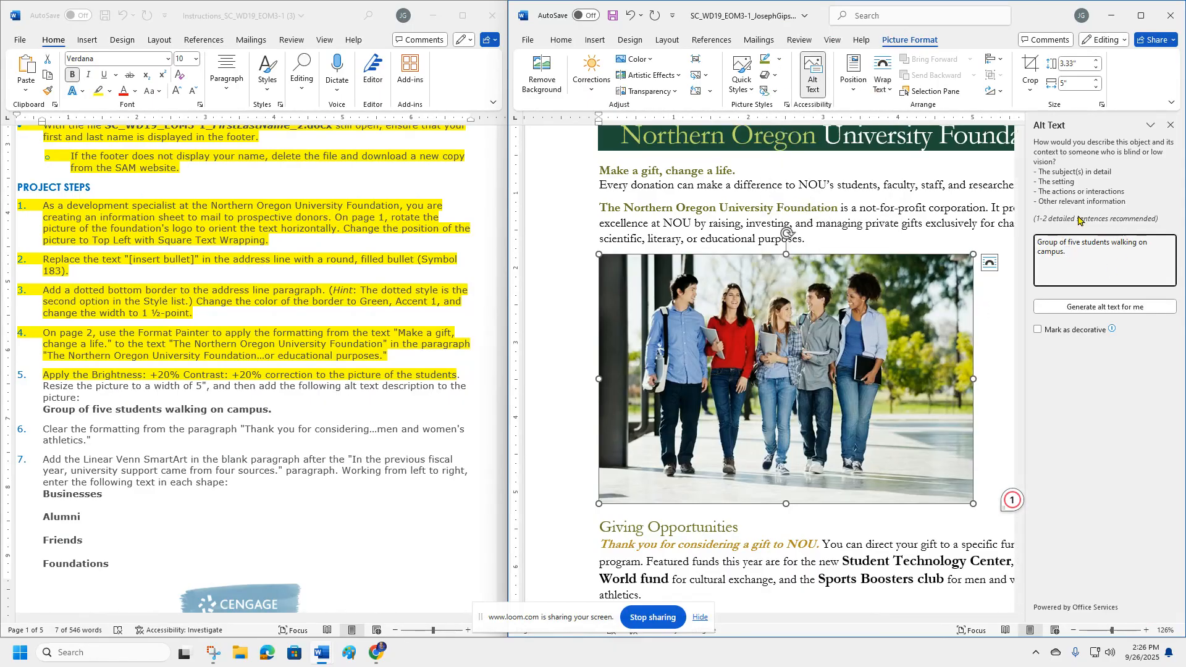
{"action": "left_click", "coordinate": [1170, 124]}
Step: Highlight all of project step 5 in the instructions in yellow
{"action": "left_click_drag", "start_coordinate": [51, 378], "coordinate": [289, 406]}
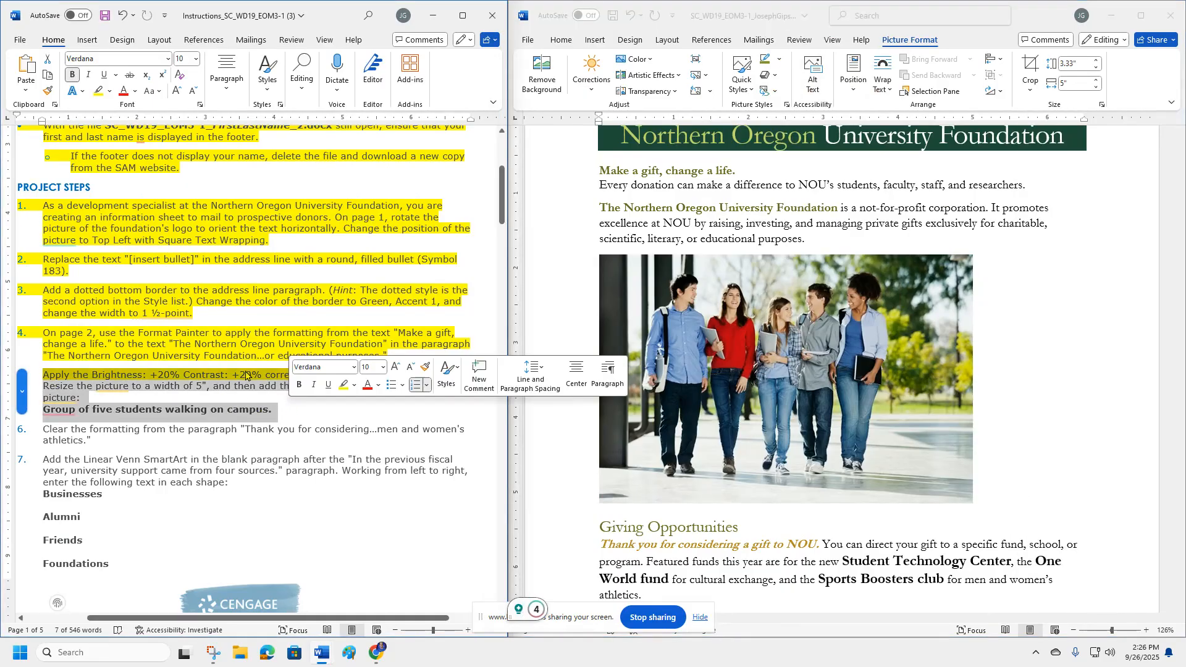
{"action": "left_click", "coordinate": [343, 386]}
{"action": "left_click", "coordinate": [259, 354]}
{"action": "scroll", "coordinate": [259, 353], "scroll_direction": "down", "scroll_amount": 1}
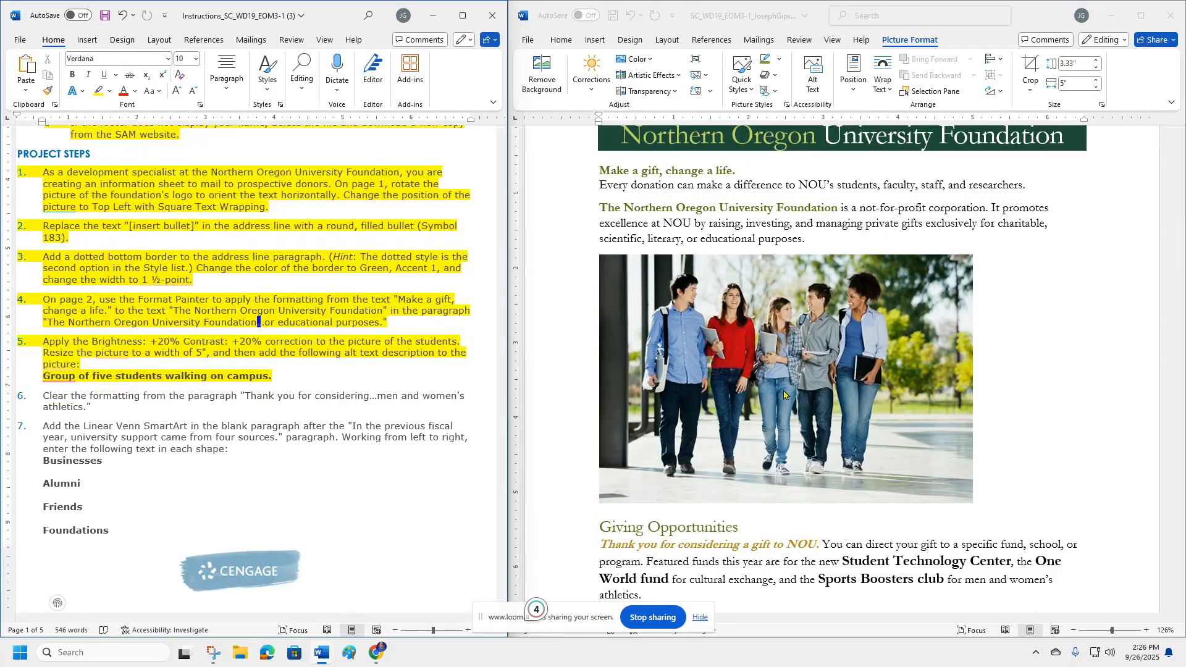
Step: Clear all formatting from the "Thank you for considering a gift to NOU" paragraph under Giving Opportunities
{"action": "scroll", "coordinate": [608, 370], "scroll_direction": "down", "scroll_amount": 3}
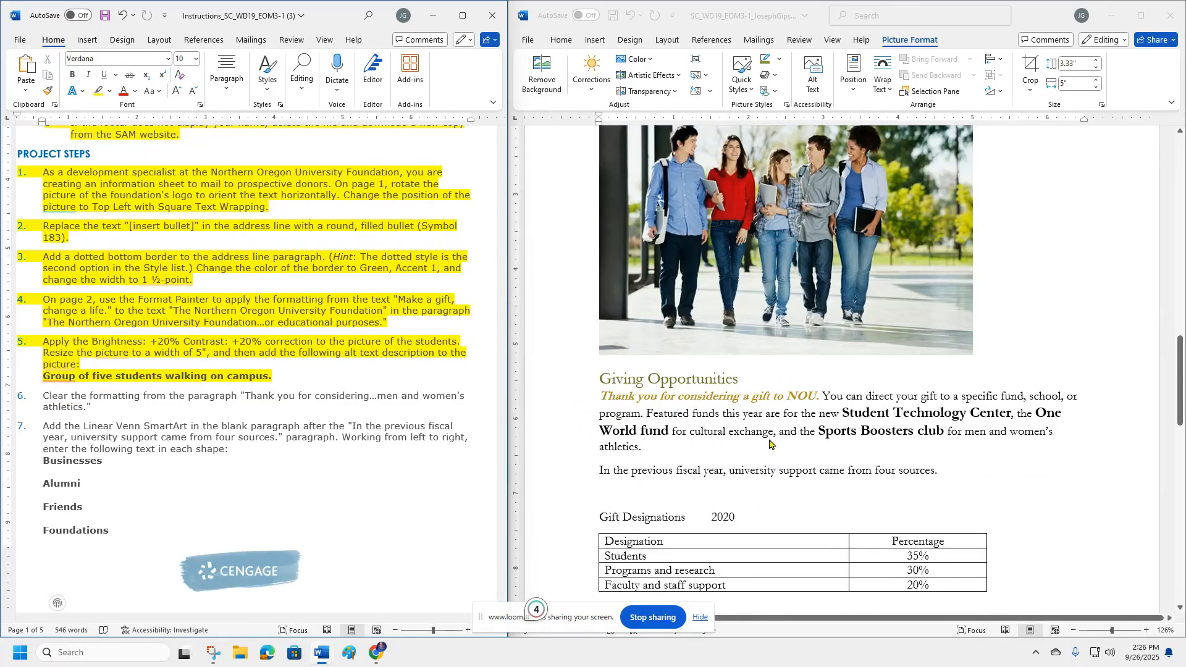
{"action": "left_click", "coordinate": [612, 343]}
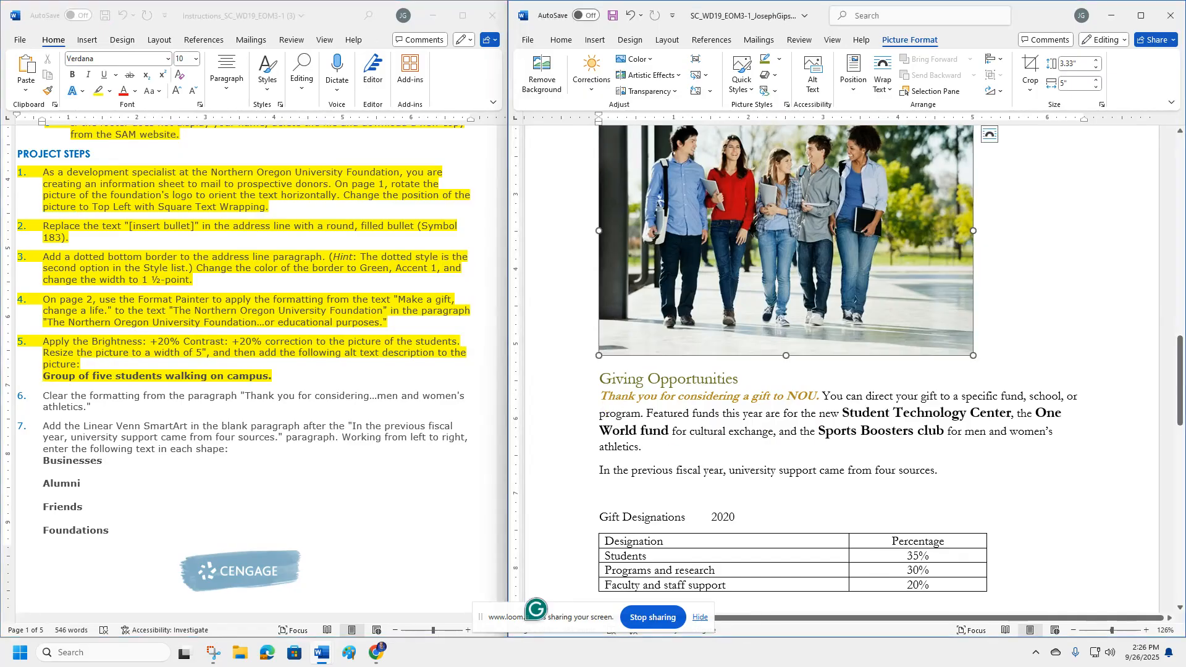
{"action": "left_click_drag", "start_coordinate": [599, 396], "coordinate": [652, 444]}
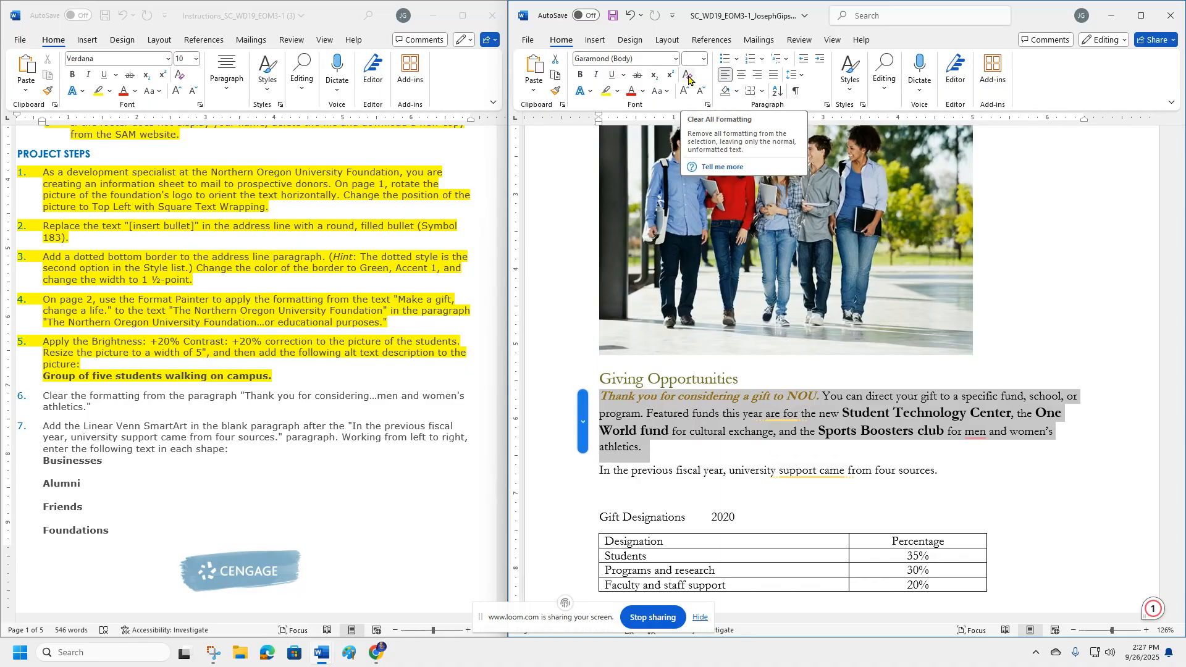
{"action": "left_click", "coordinate": [689, 76]}
Step: Highlight project step 6 in the instructions in yellow
{"action": "triple_click", "coordinate": [137, 398]}
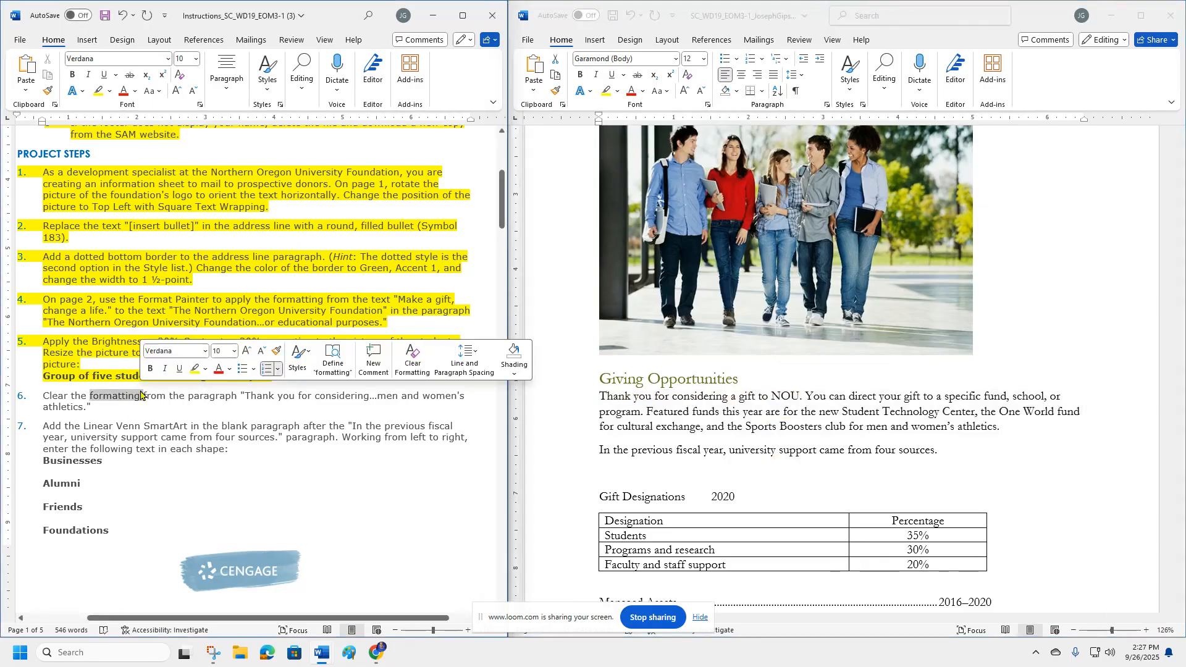
{"action": "left_click", "coordinate": [195, 373]}
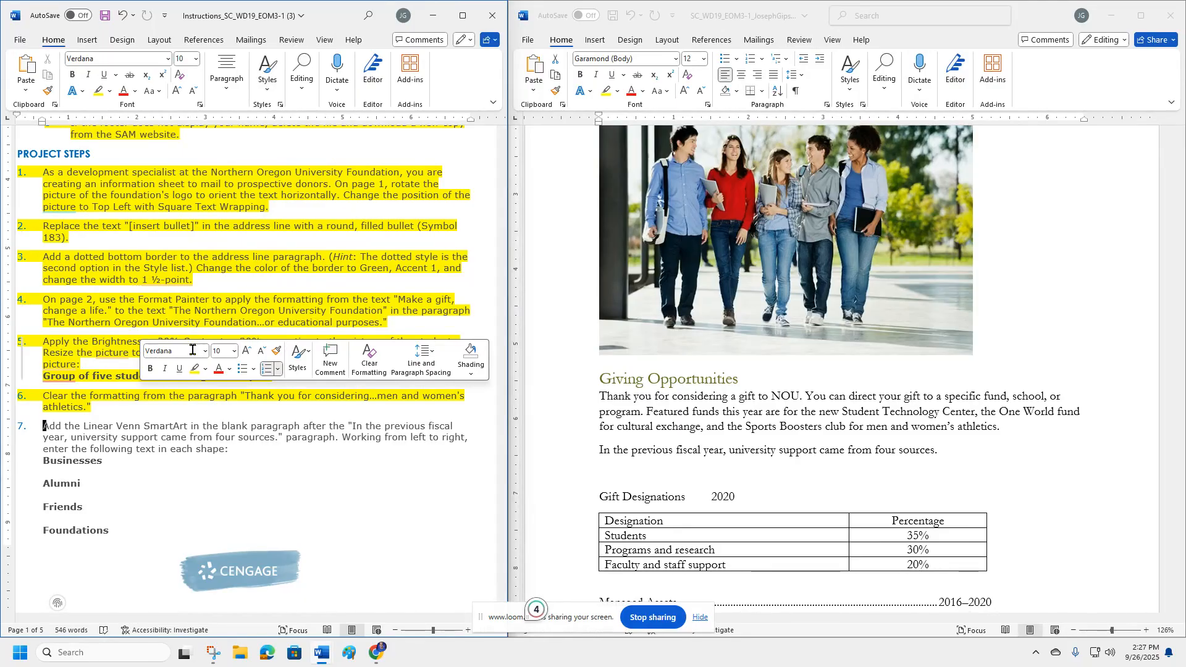
{"action": "scroll", "coordinate": [116, 416], "scroll_direction": "down", "scroll_amount": 2}
{"action": "mouse_move", "coordinate": [377, 649]}
{"action": "left_click", "coordinate": [341, 604]}
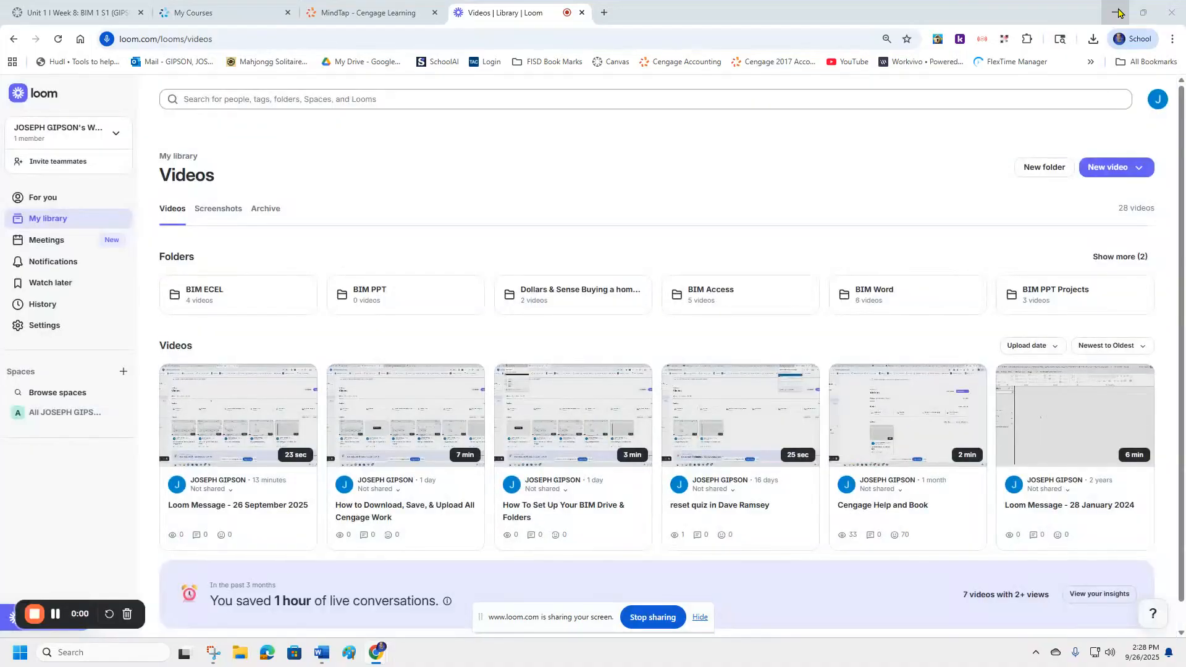
{"action": "left_click", "coordinate": [1114, 12]}
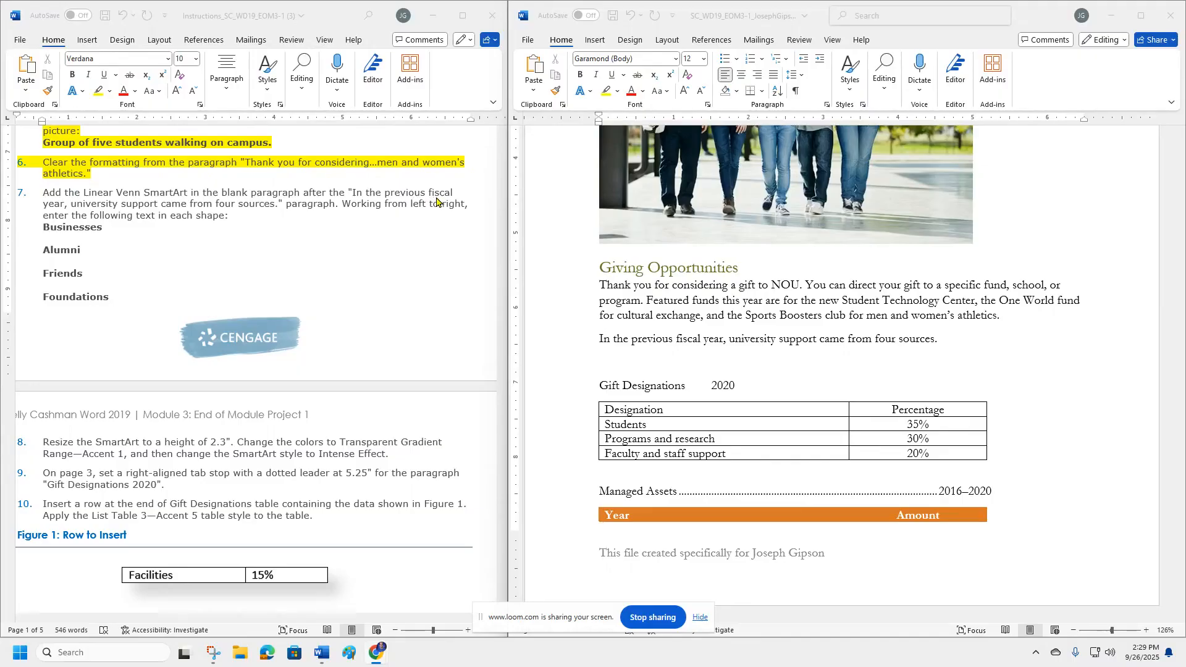
Step: Insert a Linear Venn SmartArt graphic in the blank paragraph after "In the previous fiscal year, university support came from four sources."
{"action": "left_click", "coordinate": [623, 361]}
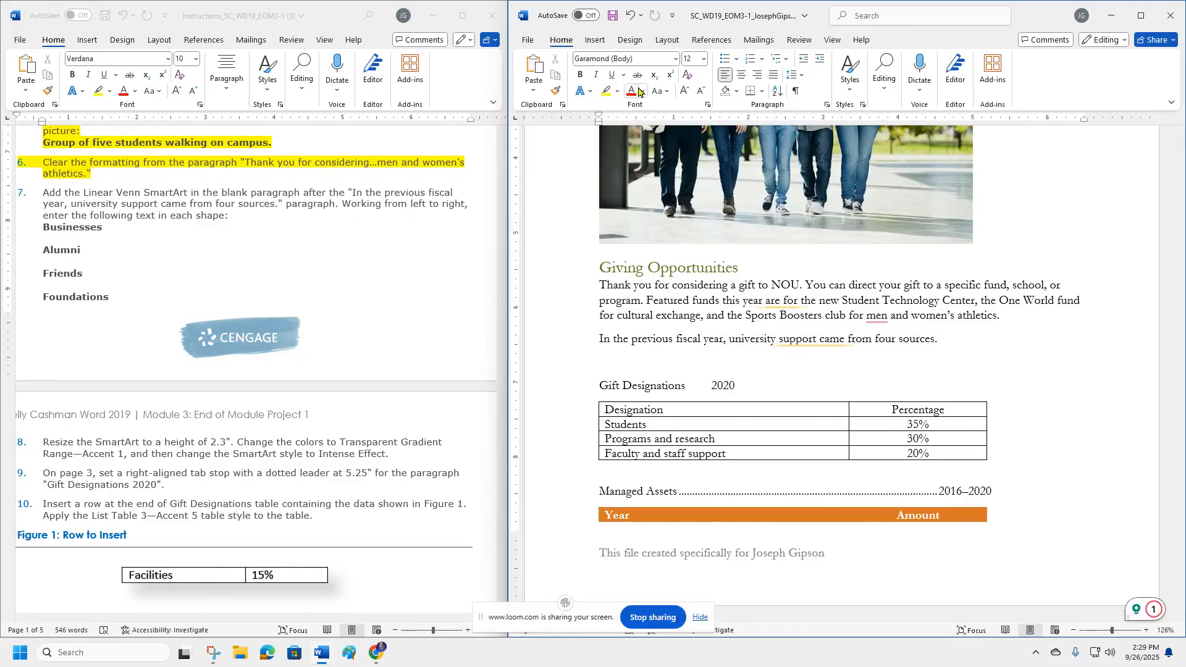
{"action": "left_click", "coordinate": [596, 41]}
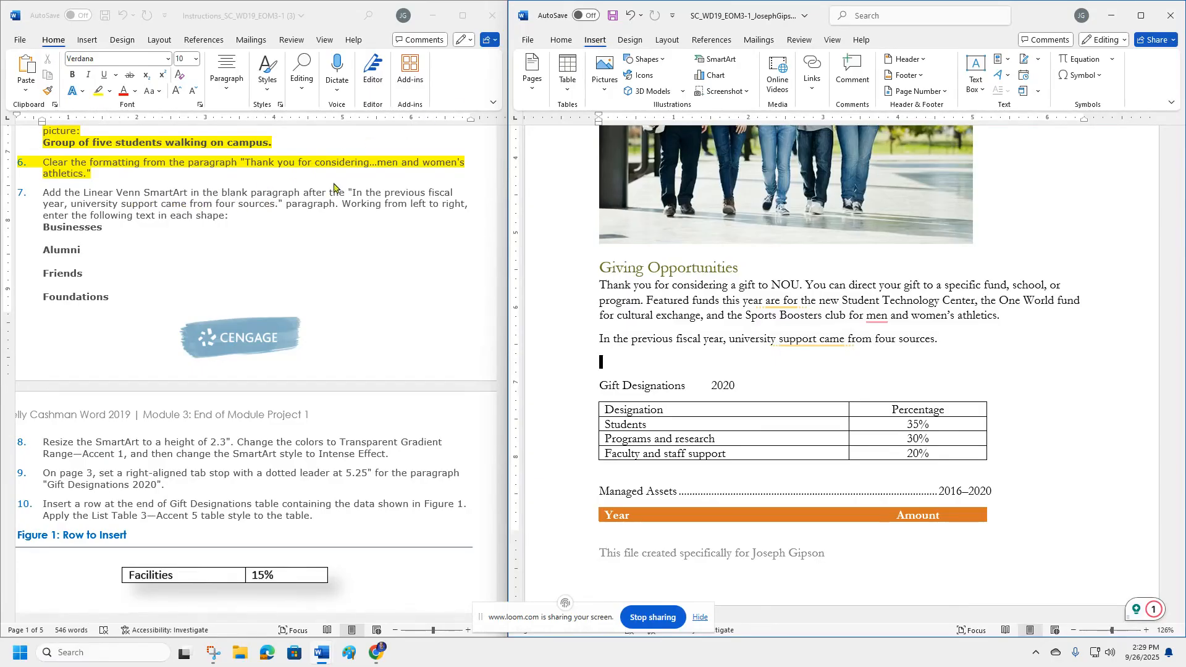
{"action": "left_click", "coordinate": [716, 60]}
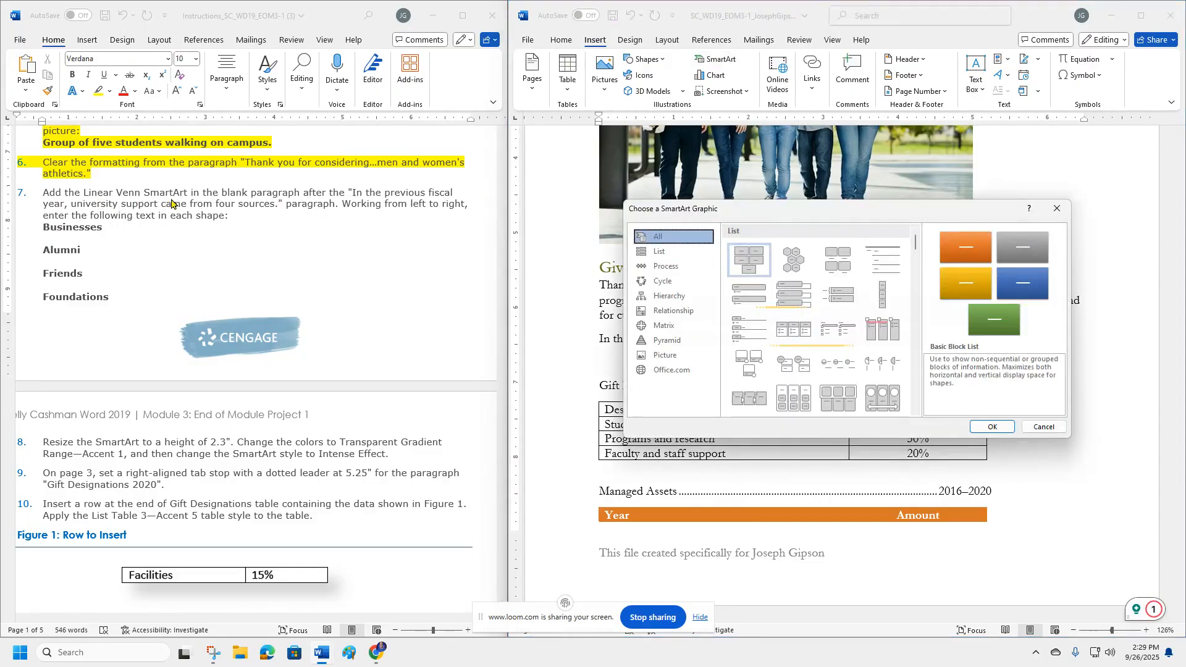
{"action": "mouse_move", "coordinate": [776, 321]}
{"action": "left_click", "coordinate": [674, 310]}
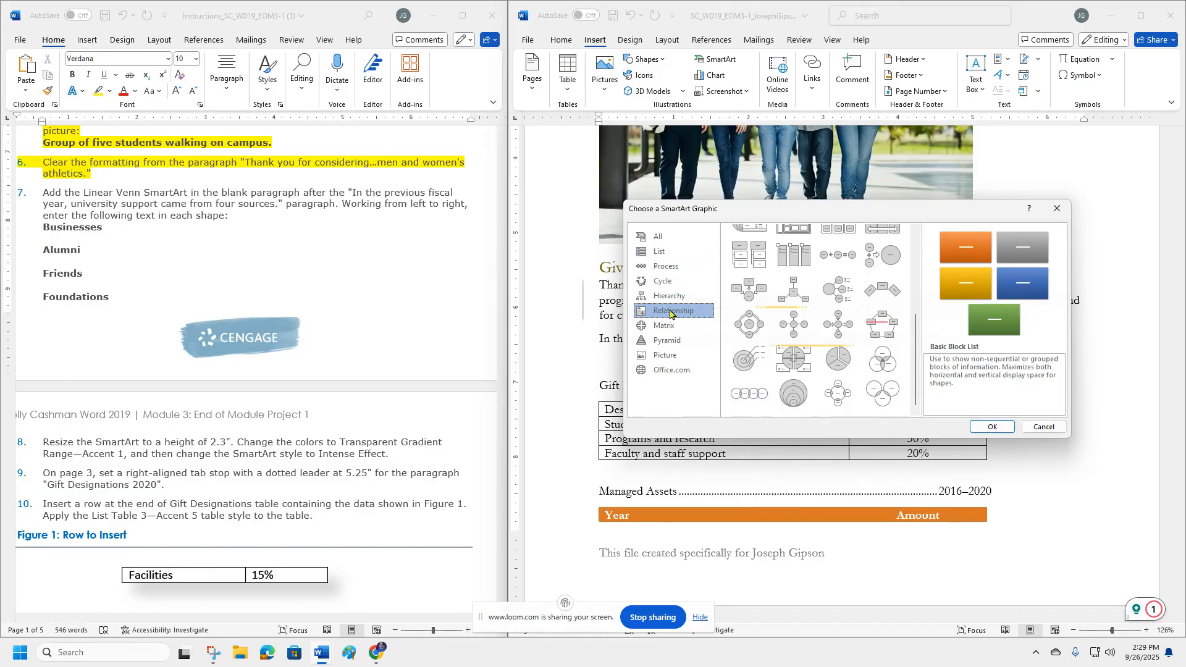
{"action": "left_click", "coordinate": [745, 394]}
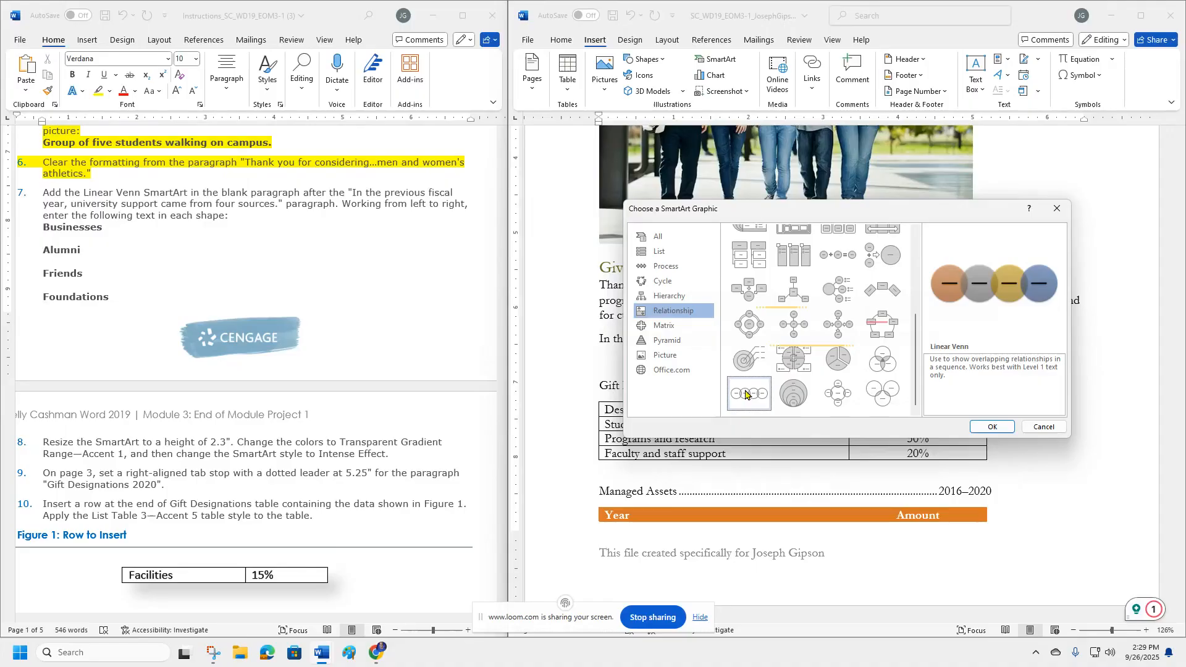
{"action": "left_click", "coordinate": [994, 427]}
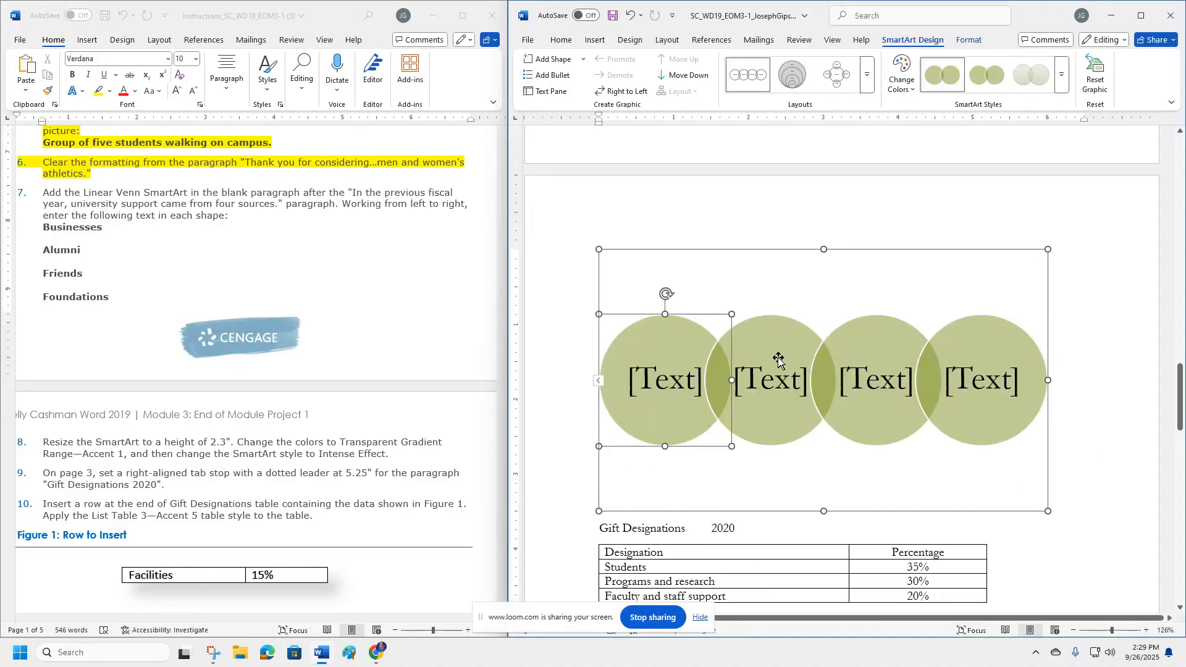
Step: Copy "Businesses" from the instructions into the first circle of the Linear Venn SmartArt
{"action": "left_click", "coordinate": [76, 232]}
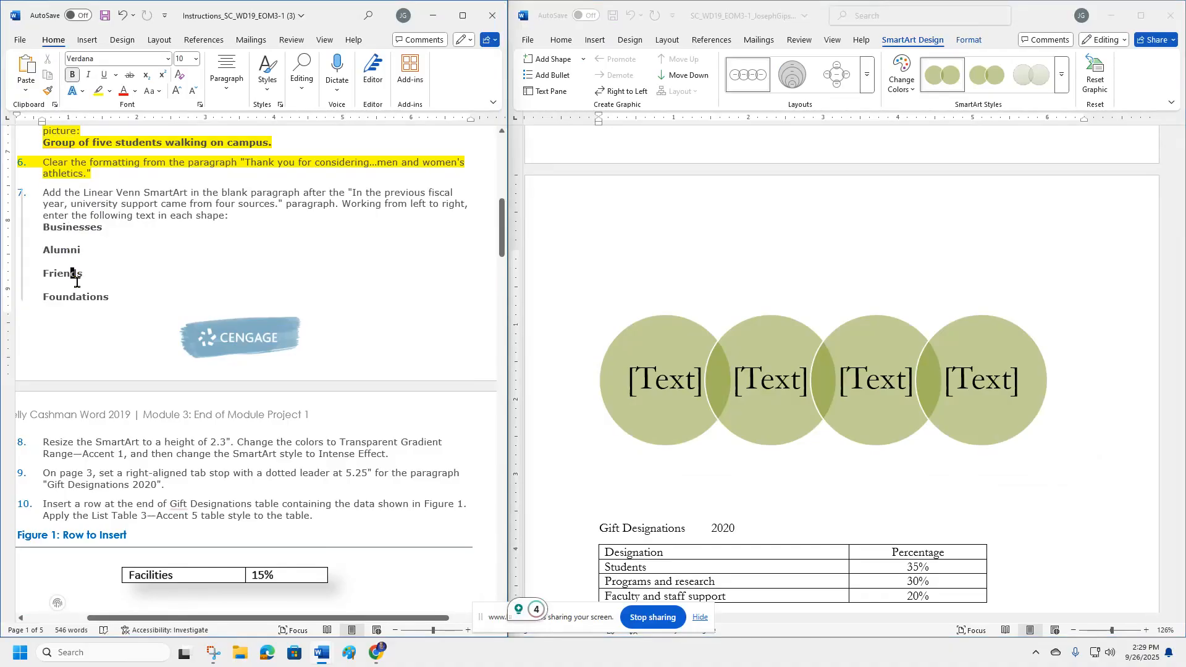
{"action": "double_click", "coordinate": [73, 227]}
{"action": "right_click", "coordinate": [73, 228]}
{"action": "left_click", "coordinate": [102, 294]}
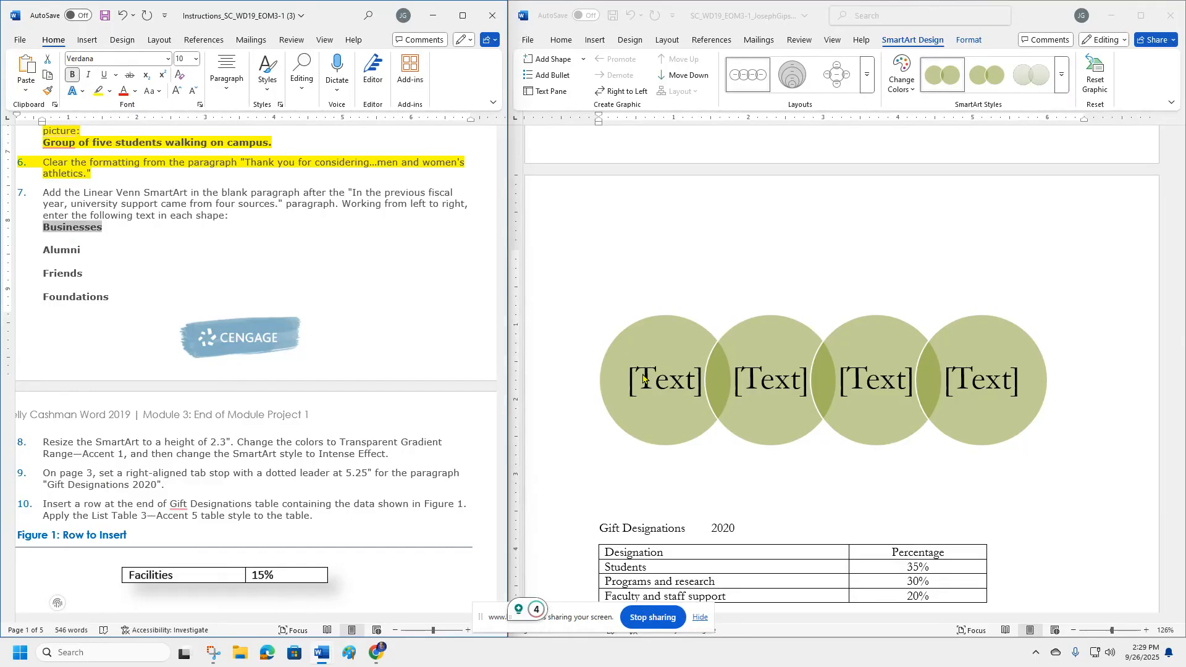
{"action": "left_click", "coordinate": [675, 382]}
{"action": "left_click", "coordinate": [671, 378]}
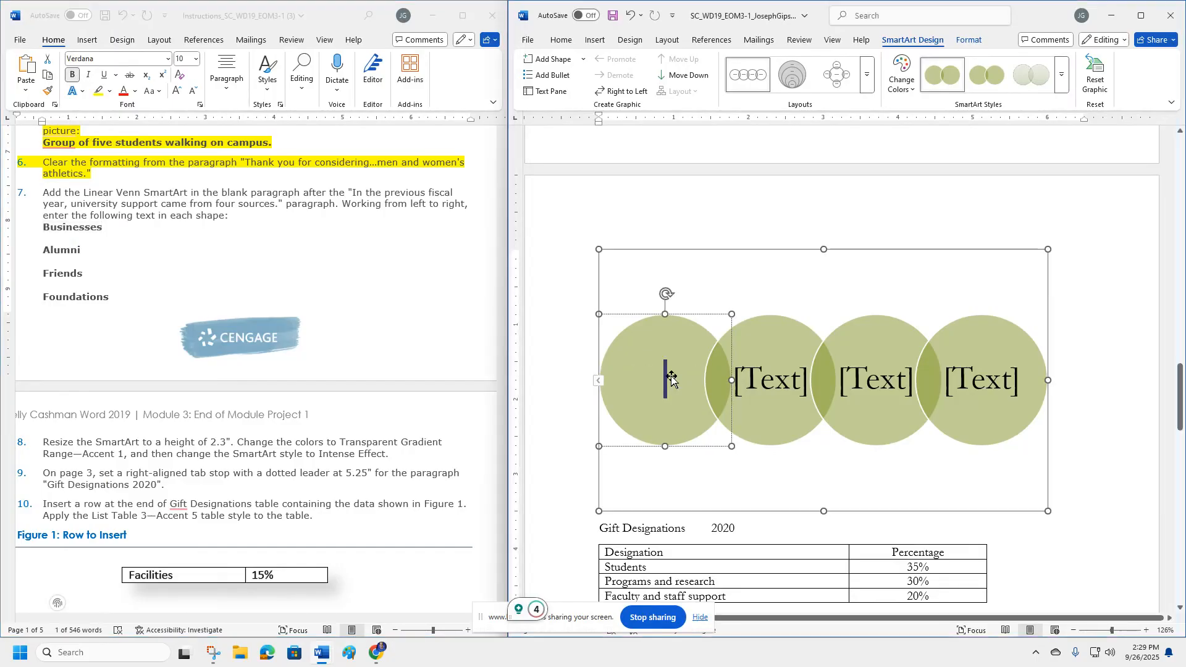
{"action": "key", "text": "ctrl+v"}
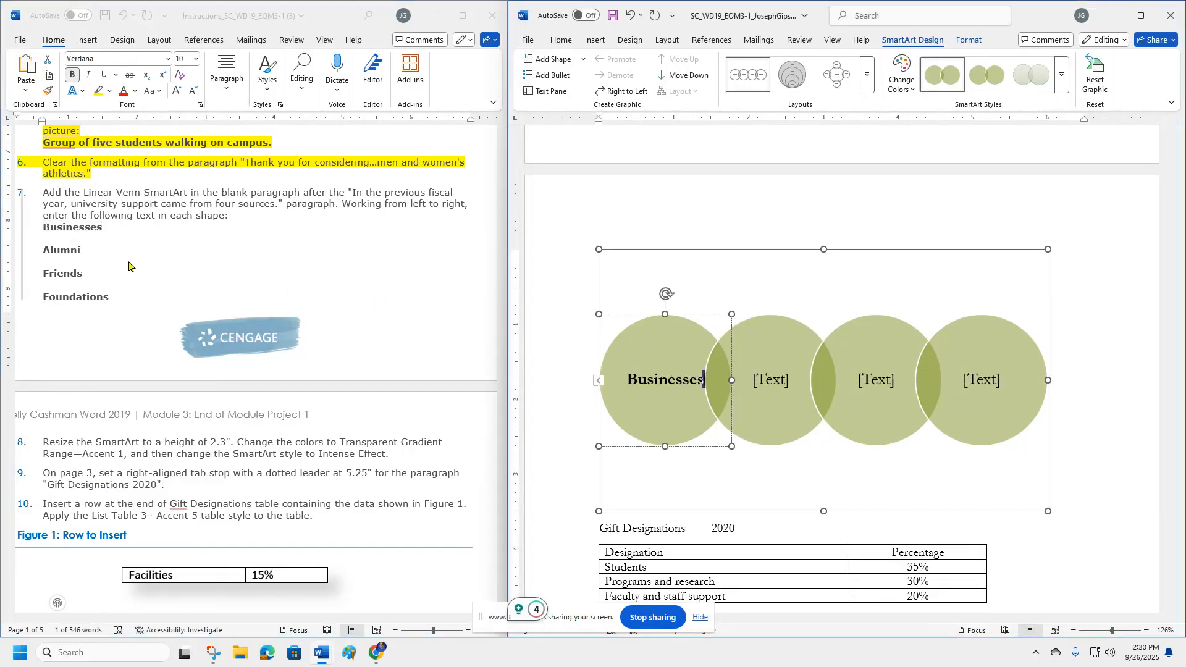
Step: Copy "Alumni" from the instructions into the second circle of the Linear Venn SmartArt
{"action": "double_click", "coordinate": [55, 250]}
{"action": "left_click", "coordinate": [55, 250]}
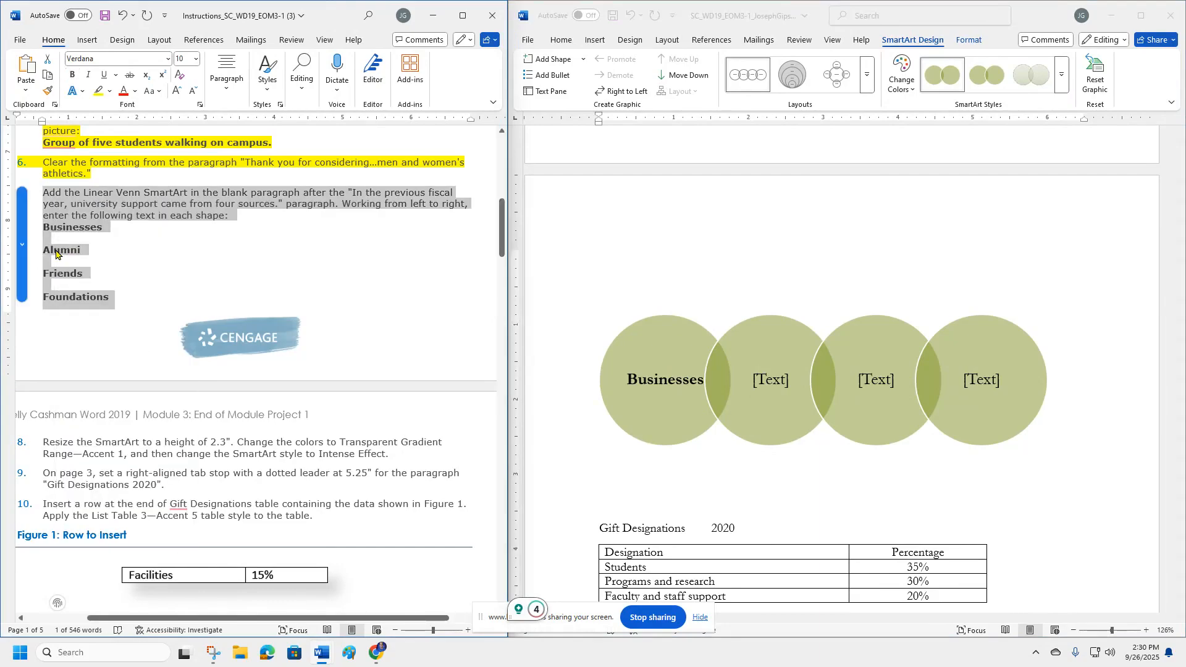
{"action": "double_click", "coordinate": [55, 250]}
{"action": "right_click", "coordinate": [55, 249]}
{"action": "left_click", "coordinate": [90, 312]}
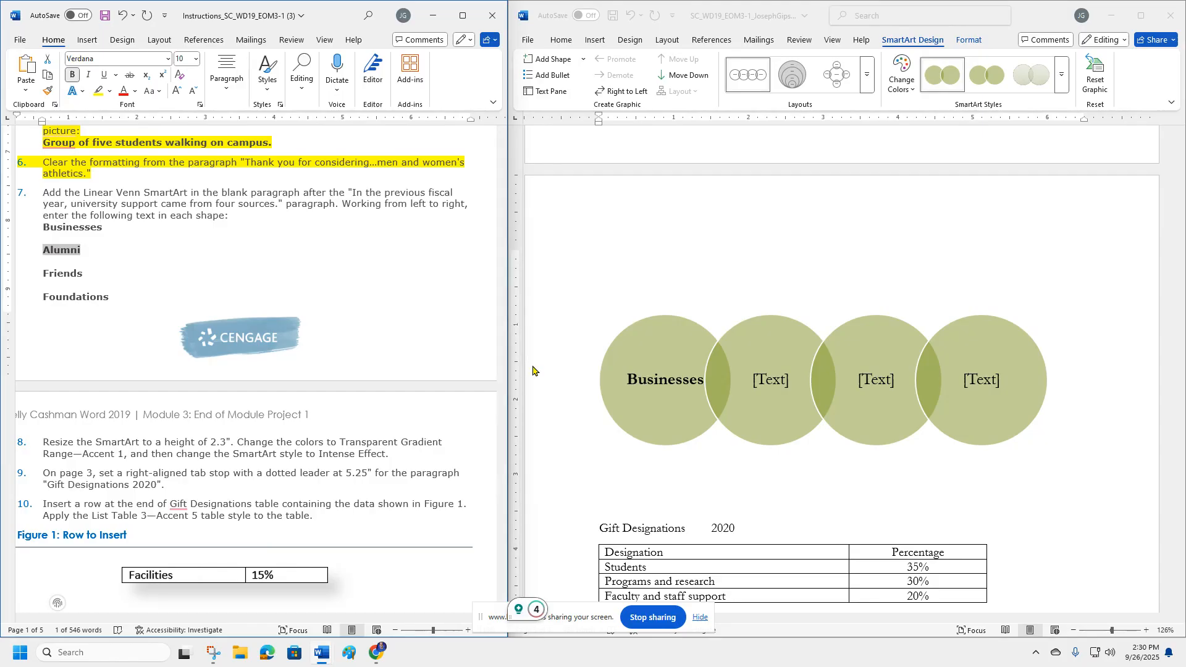
{"action": "left_click", "coordinate": [772, 379]}
{"action": "left_click", "coordinate": [778, 383]}
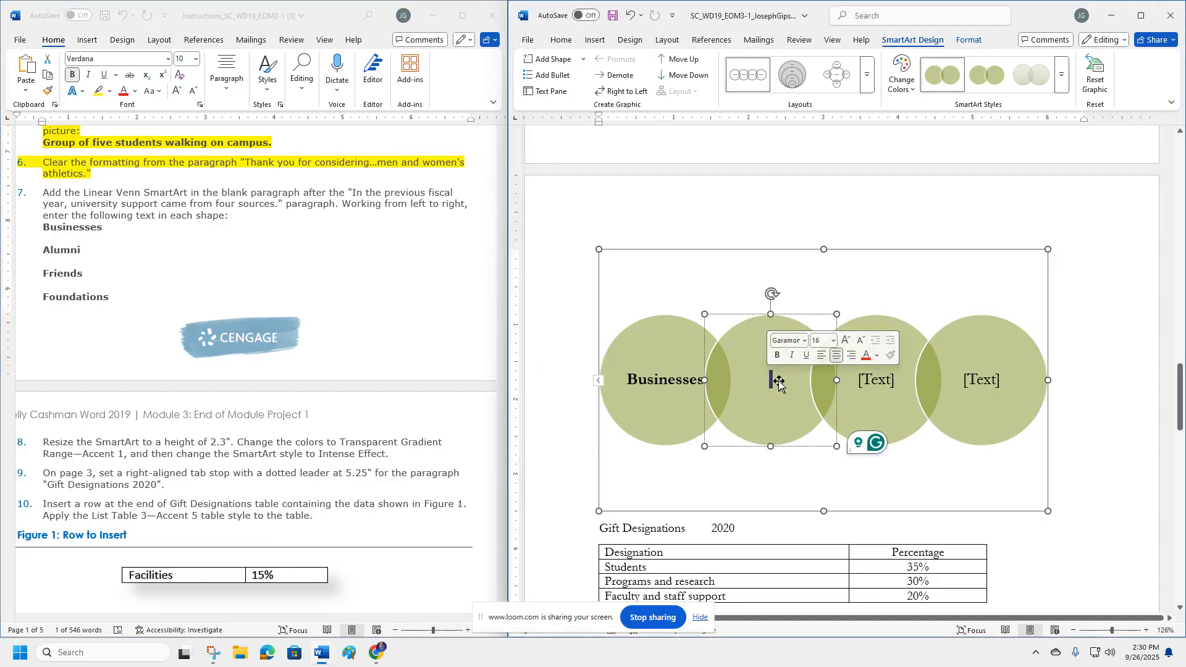
{"action": "key", "text": "ctrl+v"}
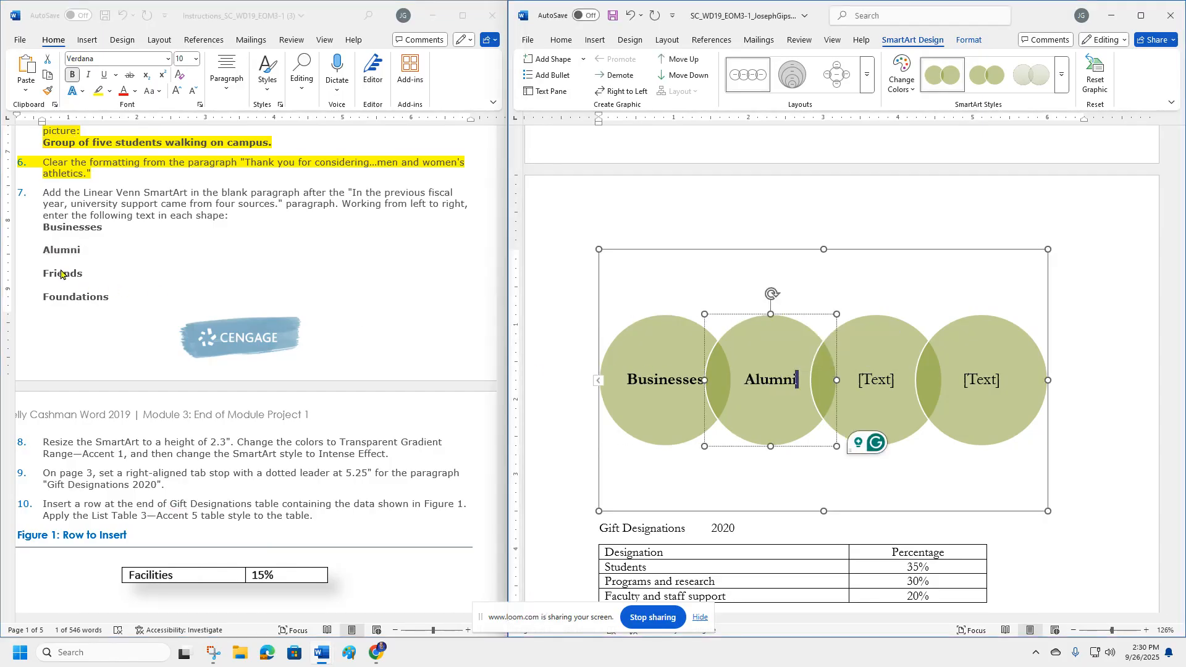
{"action": "left_click", "coordinate": [376, 652]}
{"action": "left_click", "coordinate": [340, 598]}
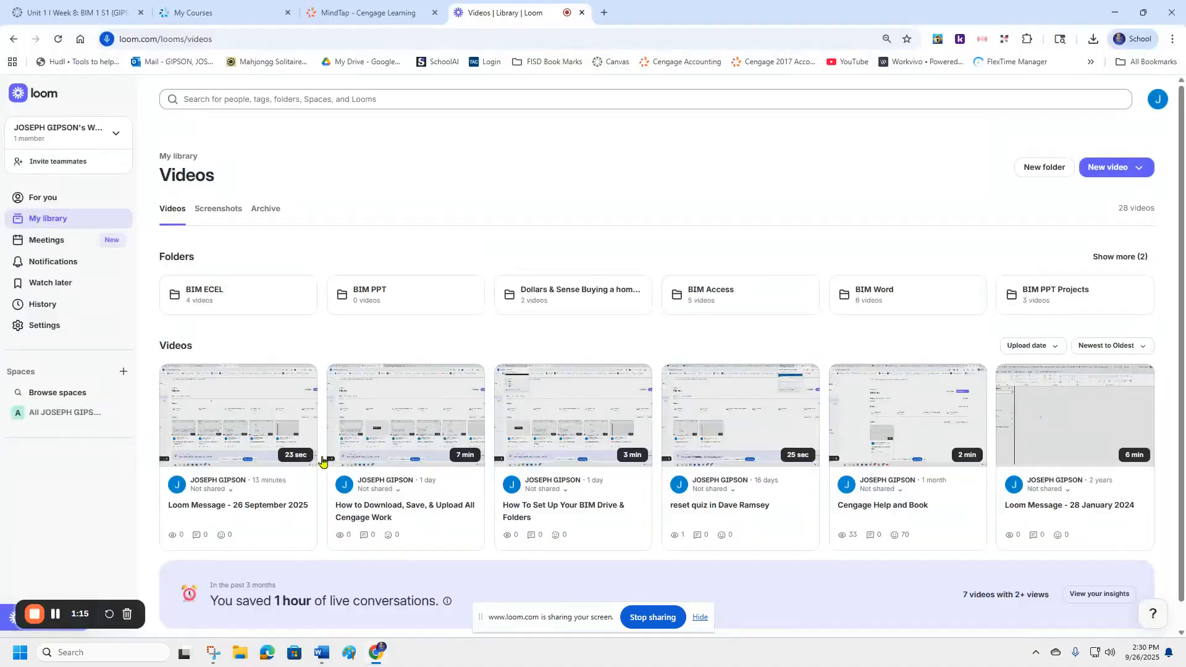
{"action": "left_click", "coordinate": [1110, 12]}
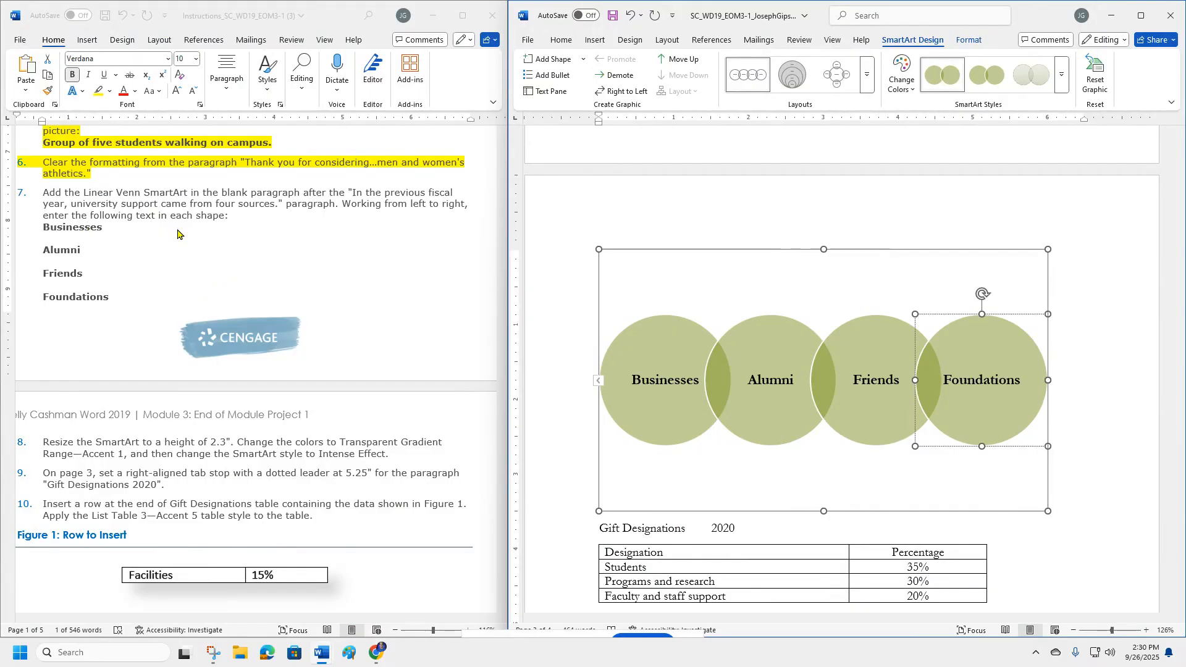
Step: Highlight project step 7 and its four shape texts in the instructions in yellow
{"action": "left_click", "coordinate": [217, 213]}
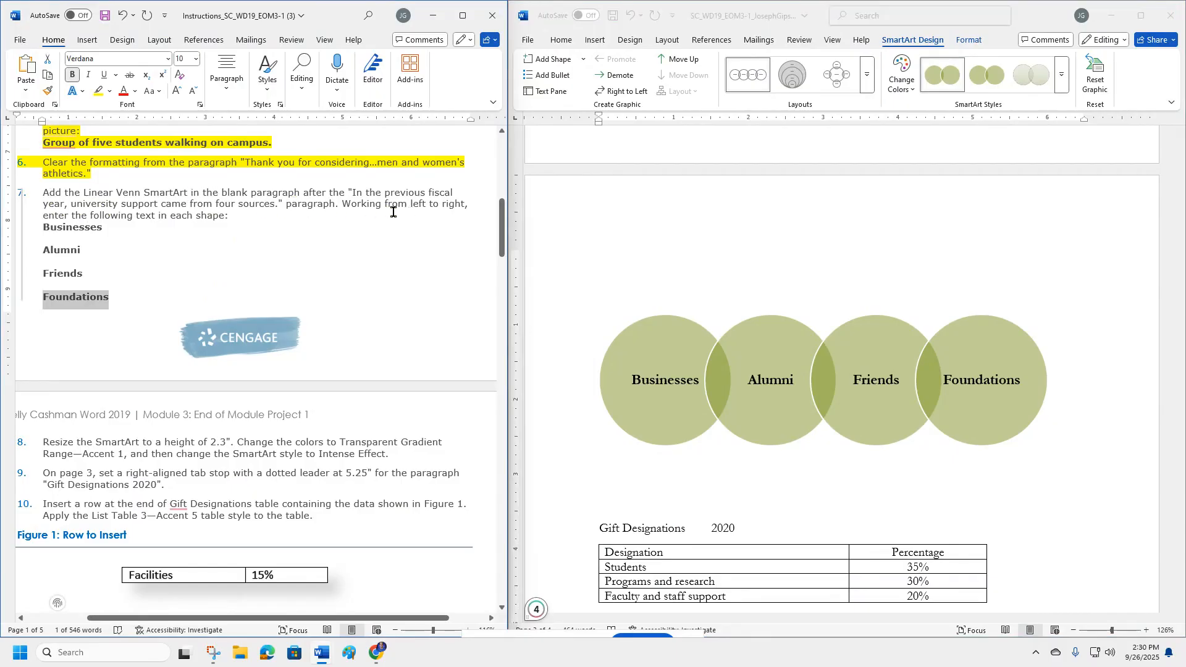
{"action": "left_click_drag", "start_coordinate": [46, 197], "coordinate": [114, 301]}
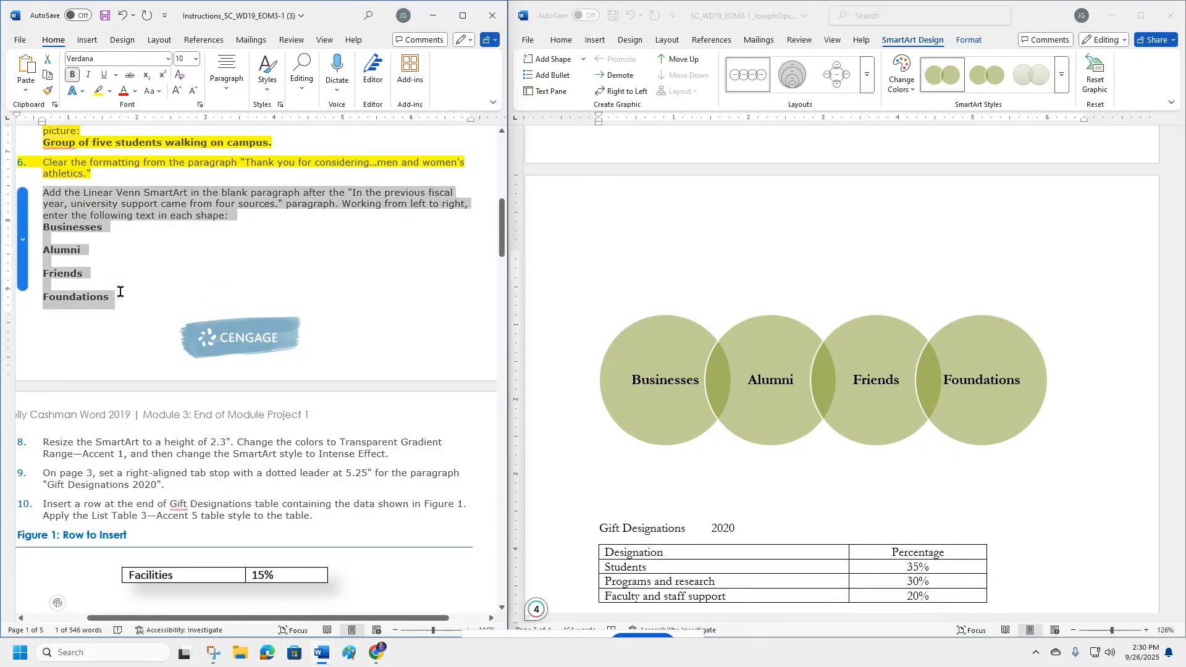
{"action": "left_click", "coordinate": [176, 274]}
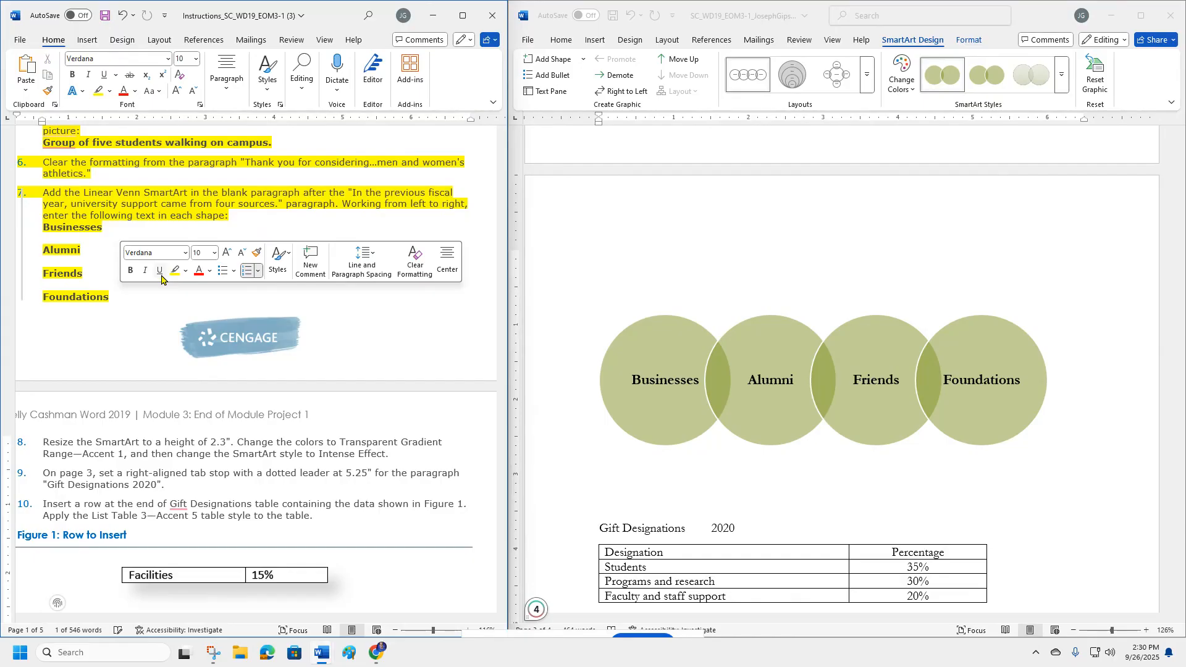
Step: Set the height of the whole Linear Venn SmartArt graphic to 2.3"
{"action": "scroll", "coordinate": [151, 287], "scroll_direction": "down", "scroll_amount": 3}
{"action": "left_click", "coordinate": [86, 356]}
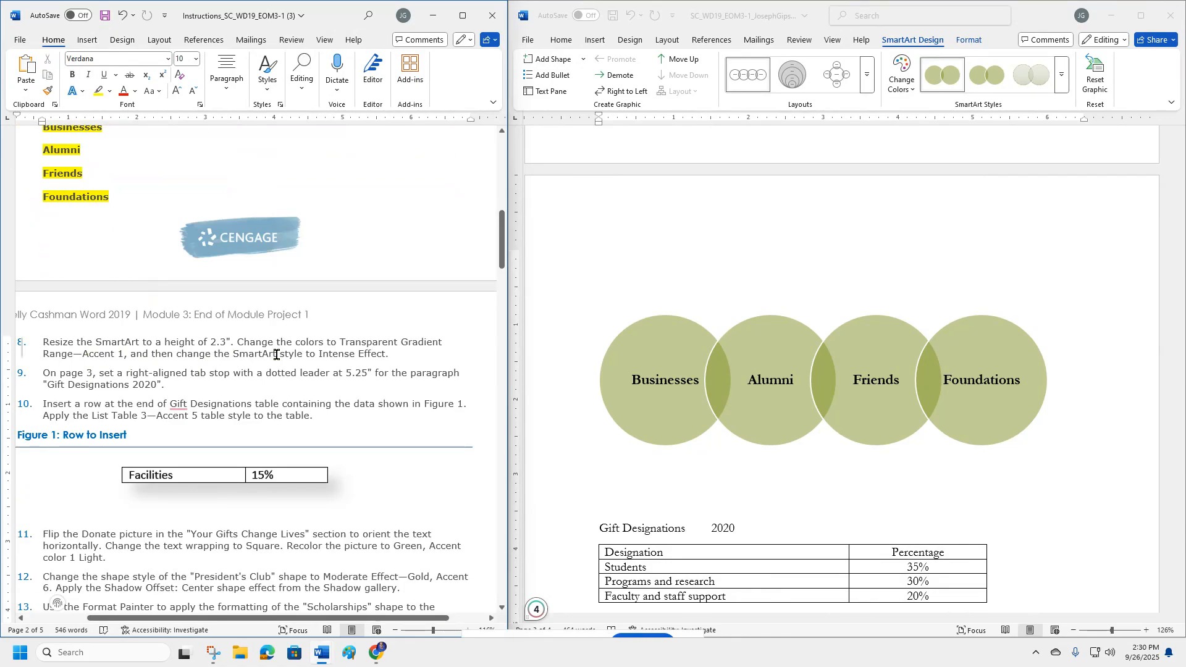
{"action": "left_click", "coordinate": [780, 296]}
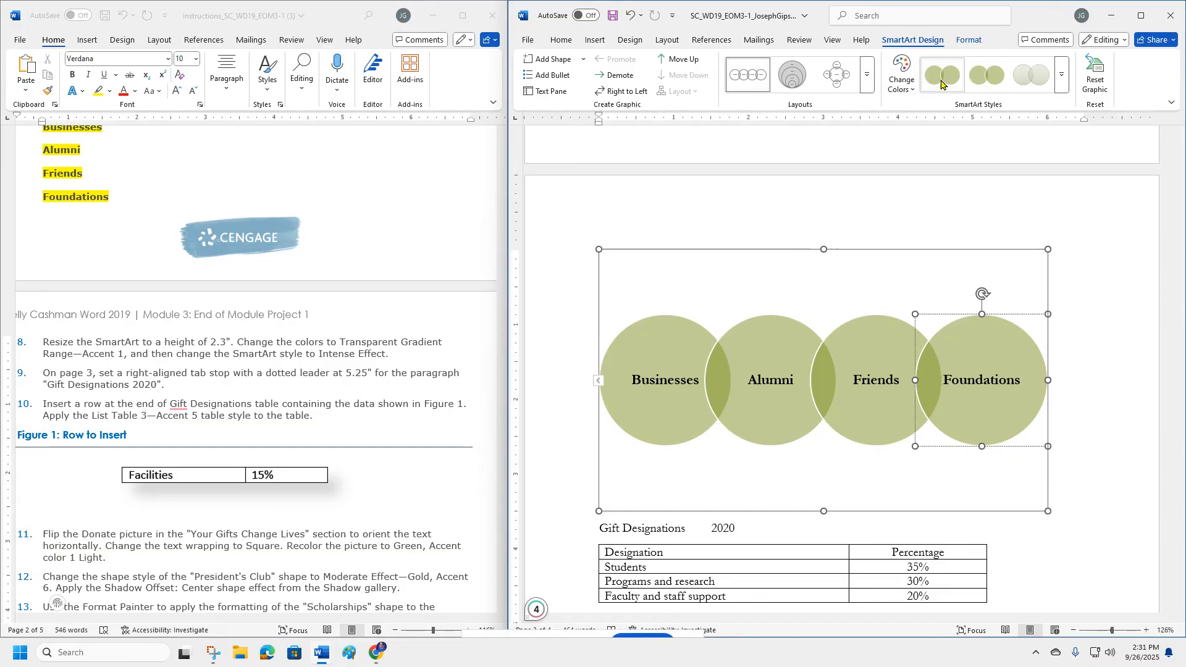
{"action": "left_click", "coordinate": [969, 42]}
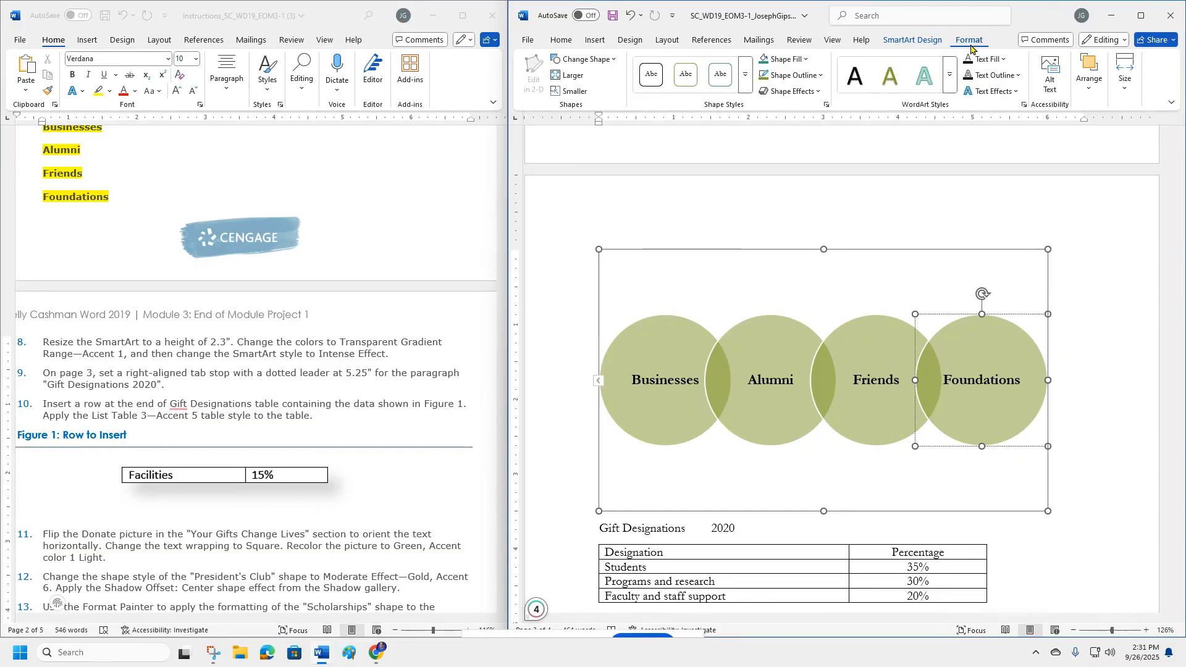
{"action": "left_click", "coordinate": [693, 272]}
{"action": "left_click", "coordinate": [1065, 351]}
{"action": "left_click", "coordinate": [698, 275]}
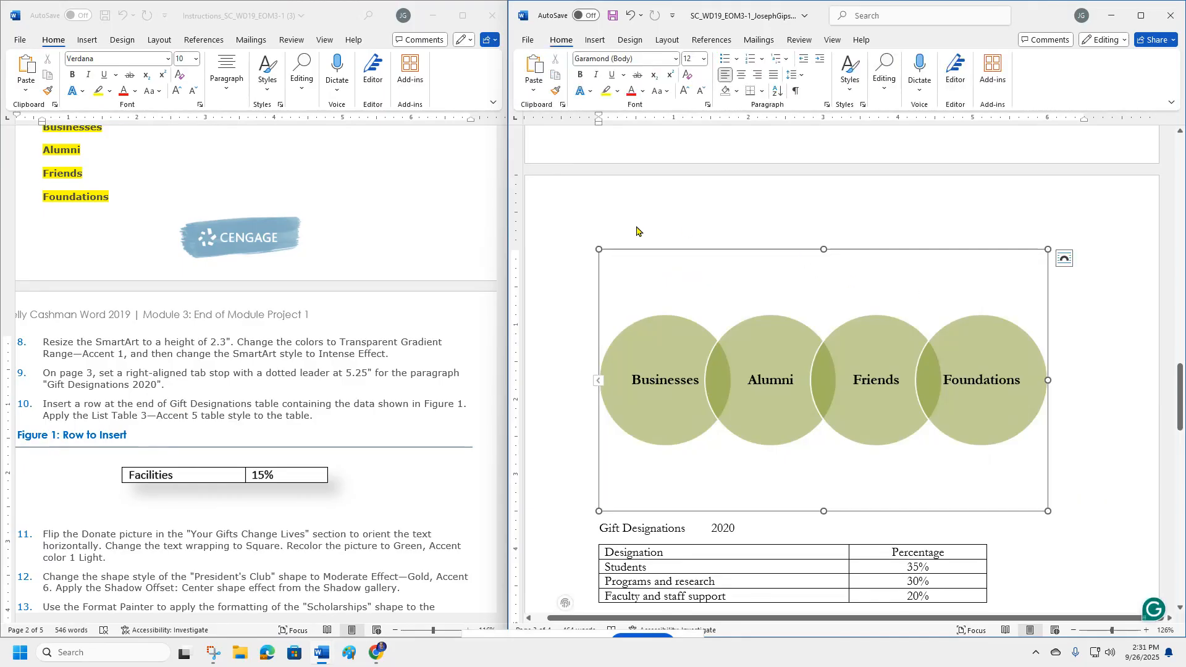
{"action": "left_click", "coordinate": [791, 347]}
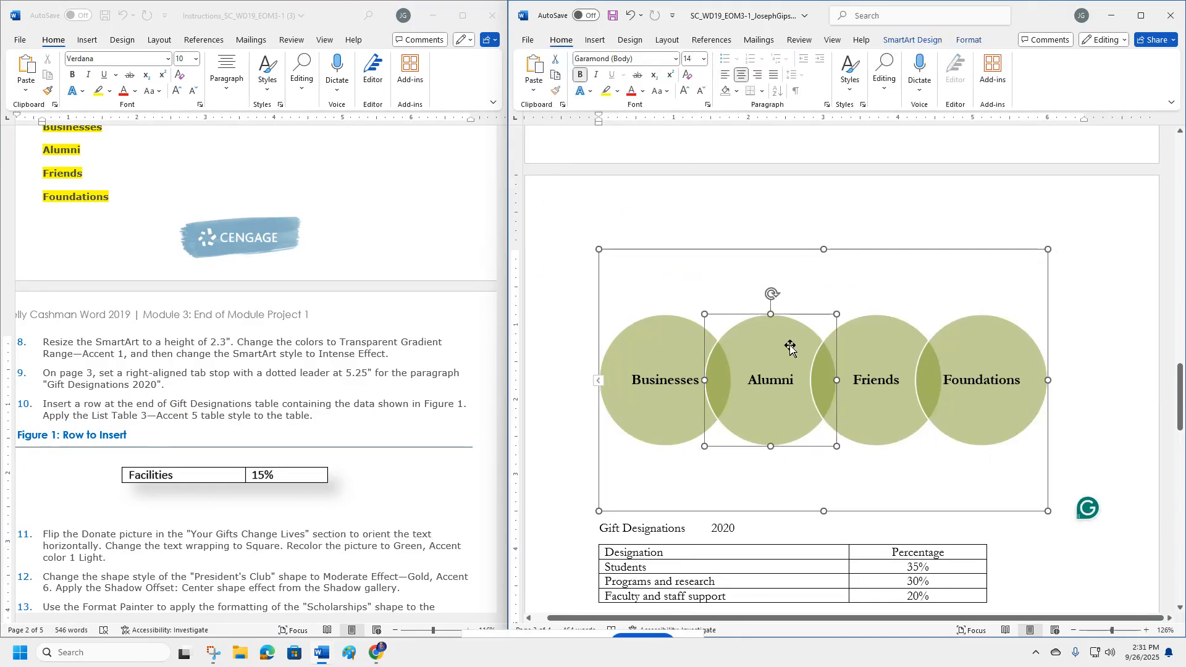
{"action": "left_click", "coordinate": [920, 296]}
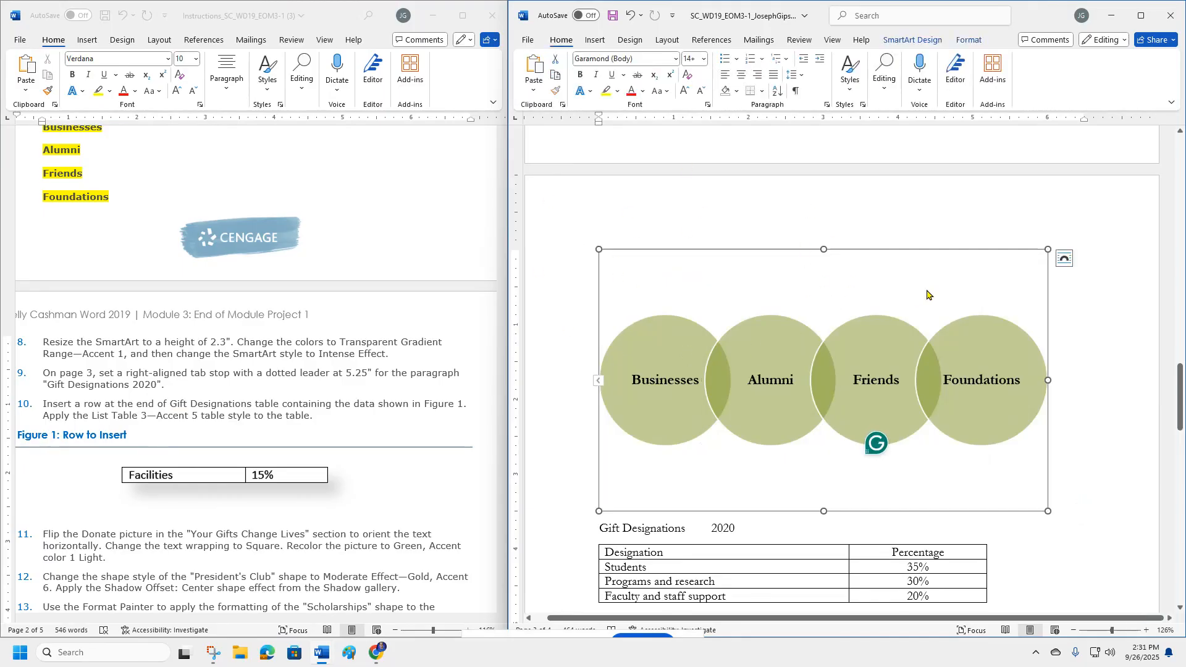
{"action": "left_click", "coordinate": [969, 41]}
{"action": "left_click", "coordinate": [1124, 71]}
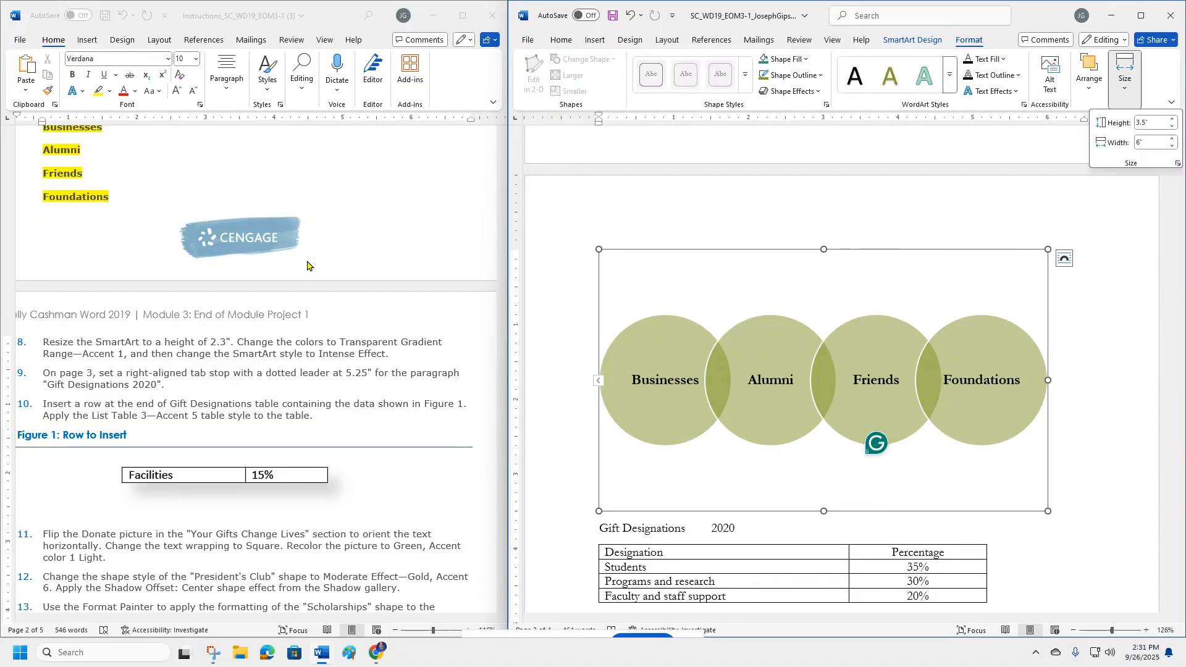
{"action": "left_click", "coordinate": [1150, 123]}
{"action": "type", "text": "2"}
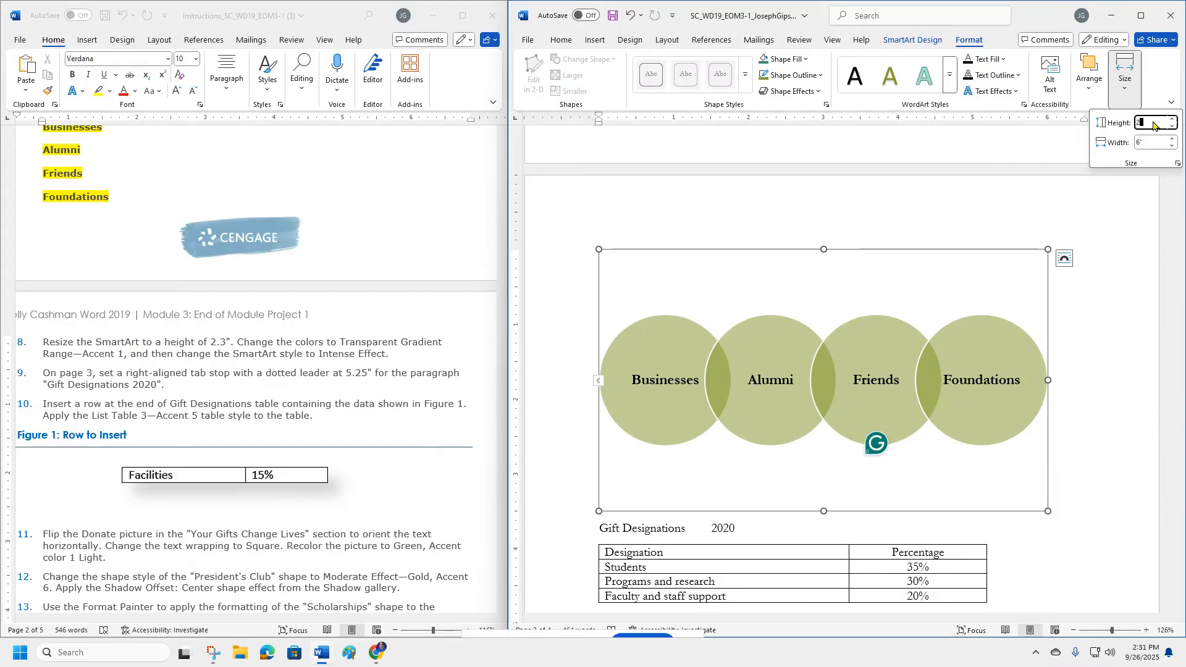
{"action": "type", "text": ".3"}
{"action": "key", "text": "Return"}
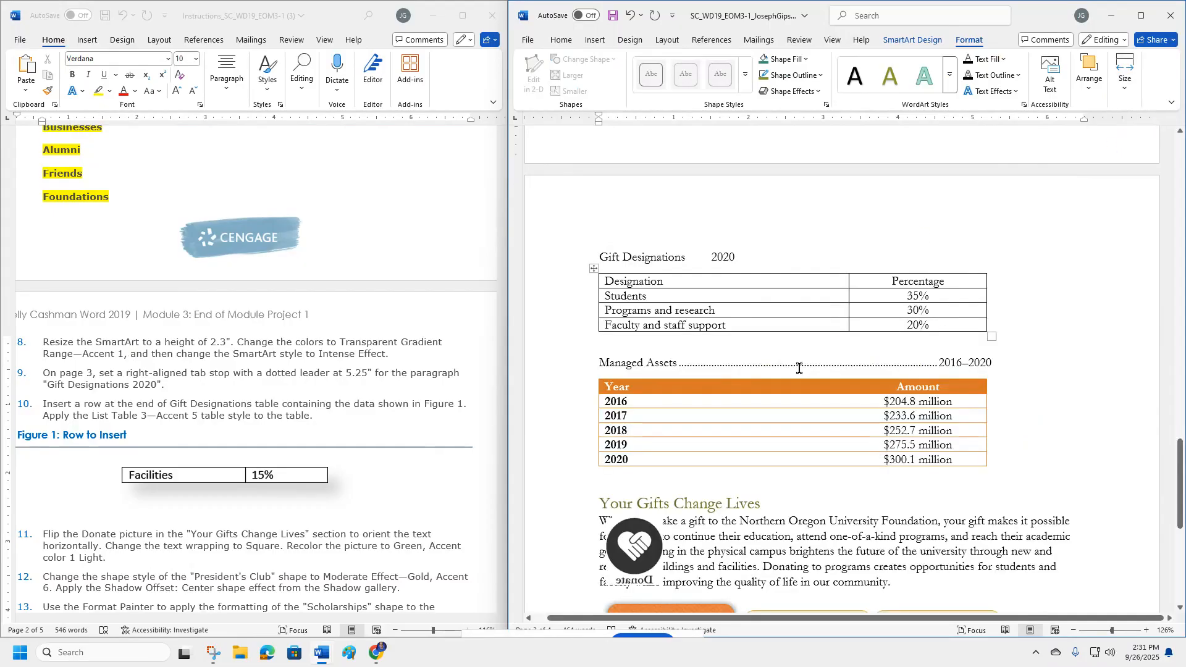
Step: Highlight the sentence "Resize the SmartArt to a height of 2.3"." in instruction 8 in yellow
{"action": "scroll", "coordinate": [712, 316], "scroll_direction": "up", "scroll_amount": 5}
{"action": "left_click", "coordinate": [43, 340]}
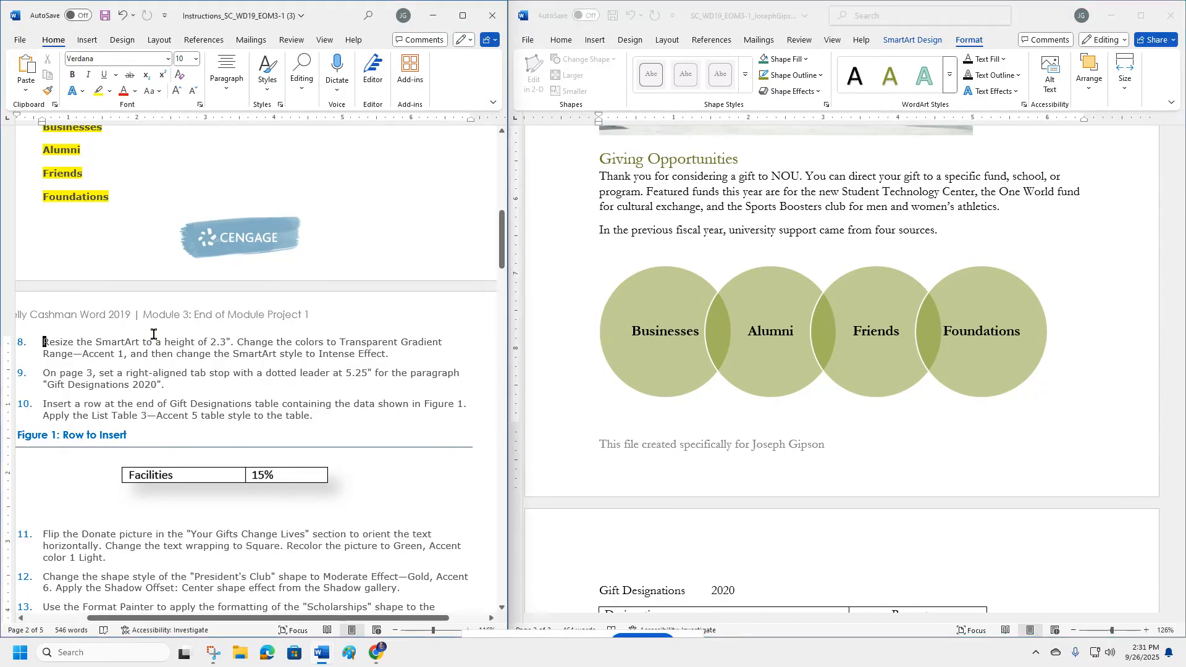
{"action": "left_click_drag", "start_coordinate": [41, 339], "coordinate": [230, 341]}
{"action": "left_click", "coordinate": [283, 319]}
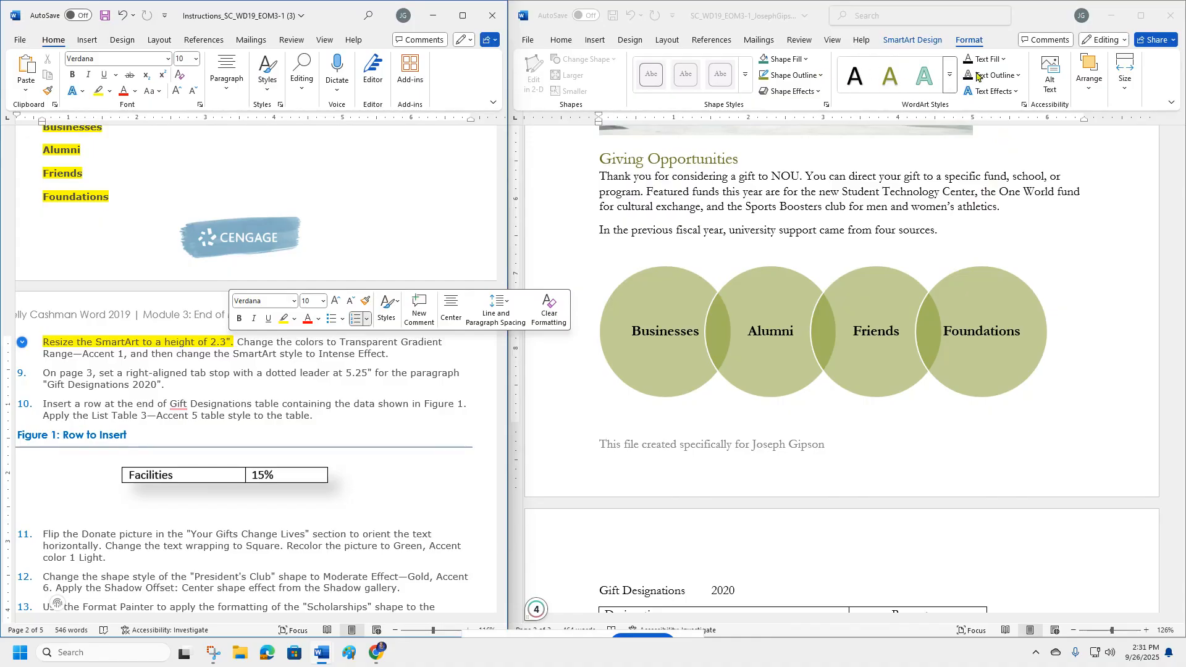
Step: Apply the Intense Effect style and the Transparent Gradient Range - Accent 1 colors to the Linear Venn SmartArt
{"action": "left_click", "coordinate": [905, 261]}
{"action": "left_click", "coordinate": [918, 44]}
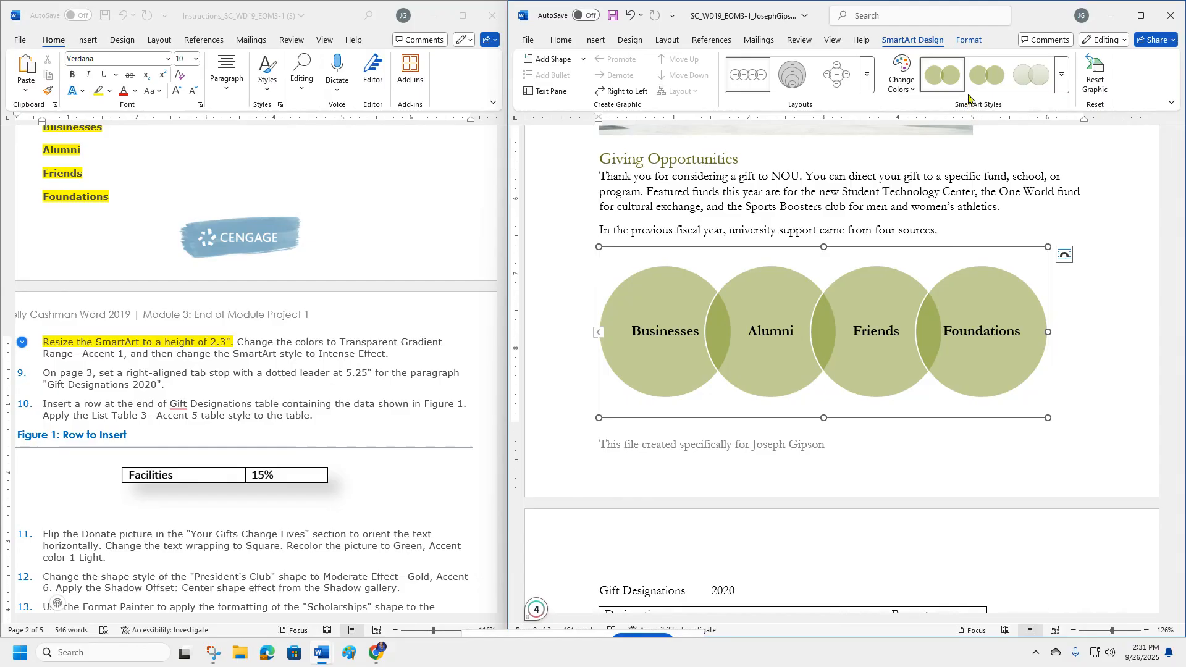
{"action": "left_click", "coordinate": [1062, 80]}
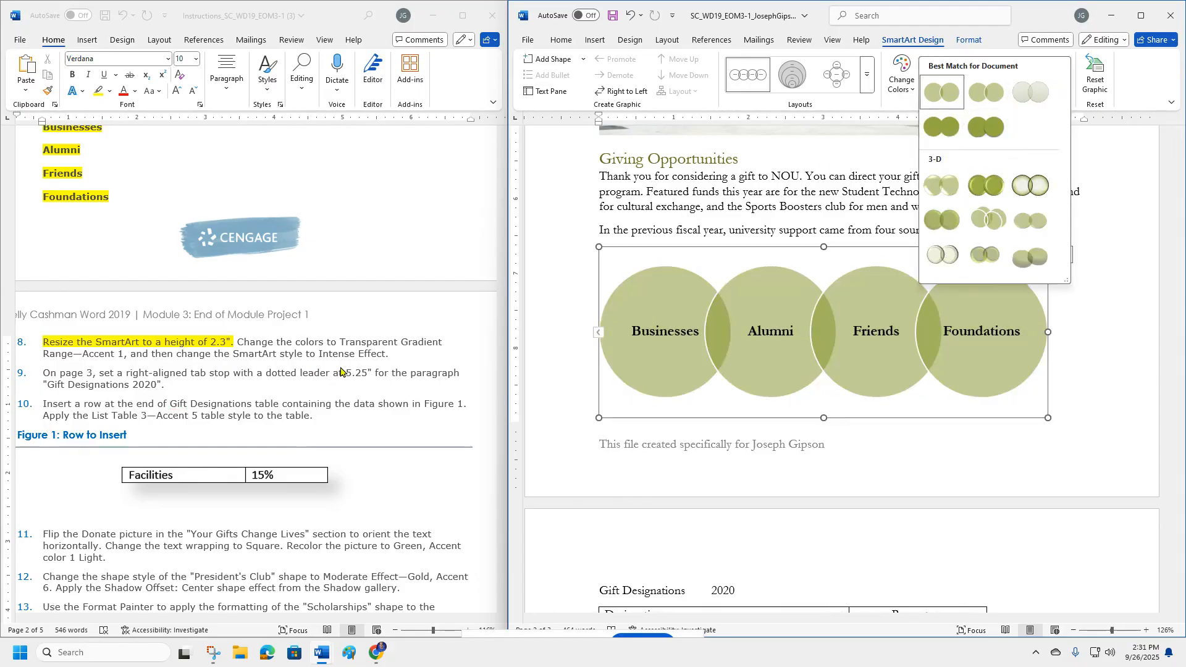
{"action": "left_click", "coordinate": [986, 129]}
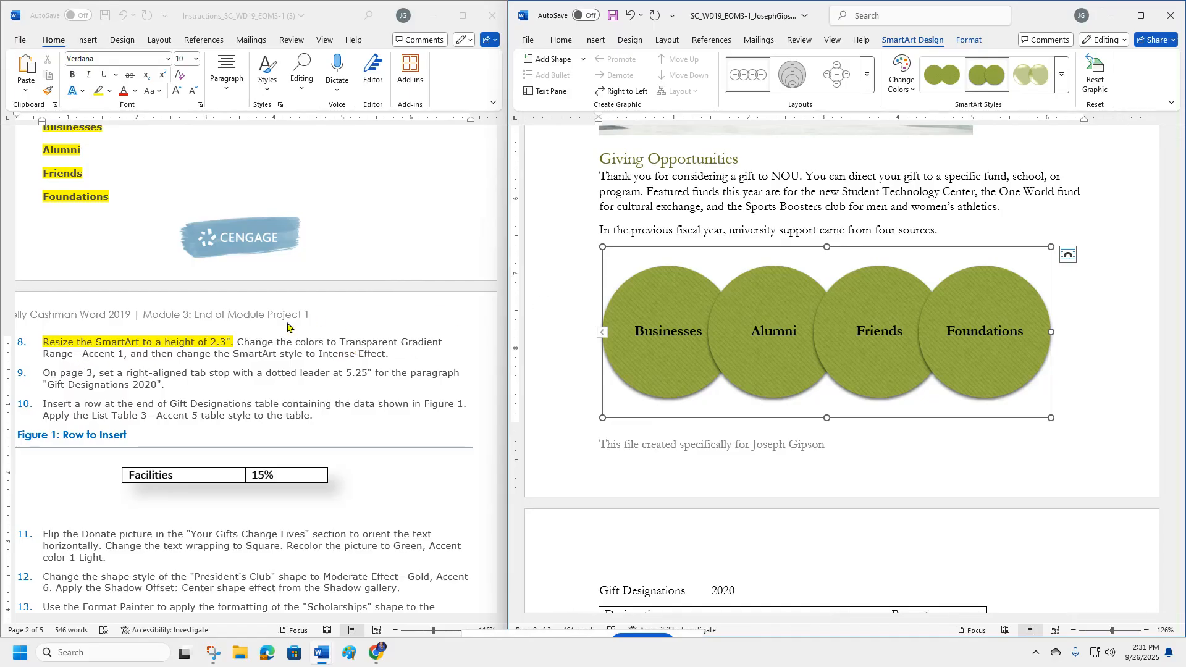
{"action": "left_click", "coordinate": [890, 92]}
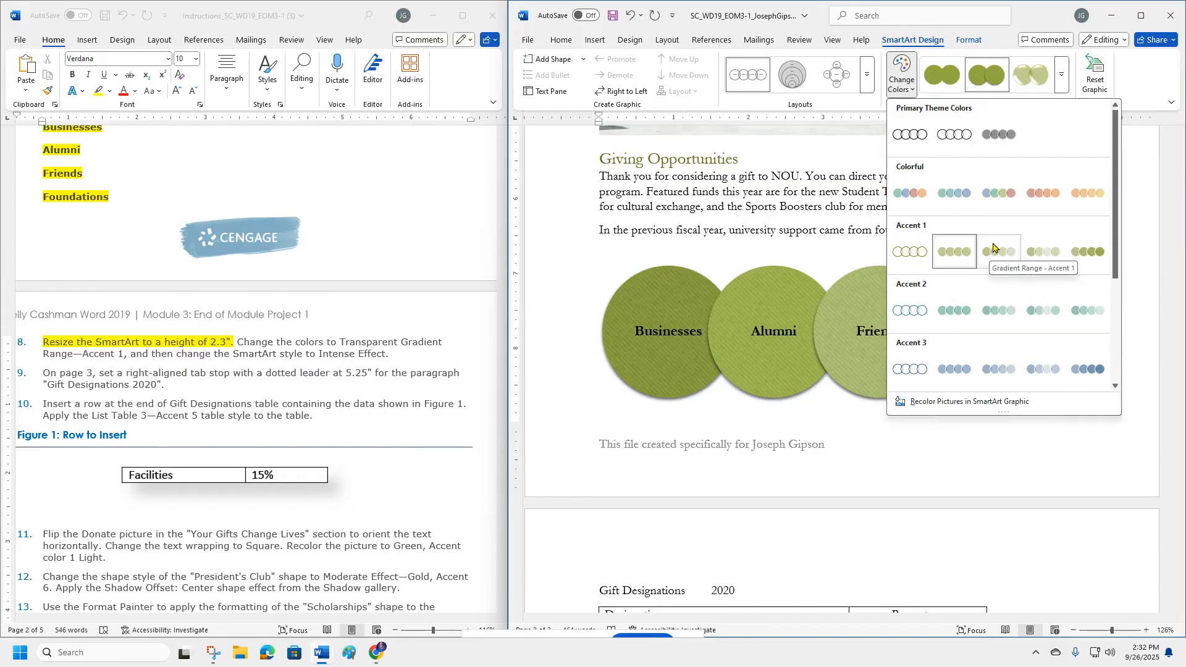
{"action": "left_click", "coordinate": [1081, 249]}
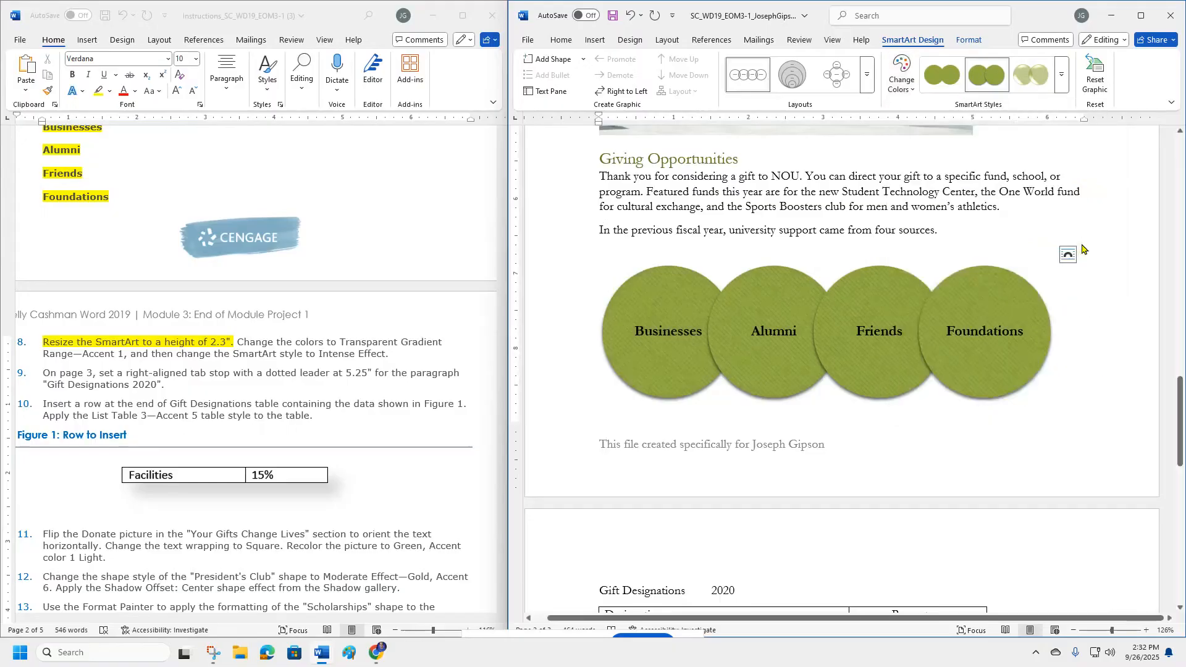
Step: Highlight all of project step 8 in the instructions in yellow
{"action": "left_click", "coordinate": [173, 342]}
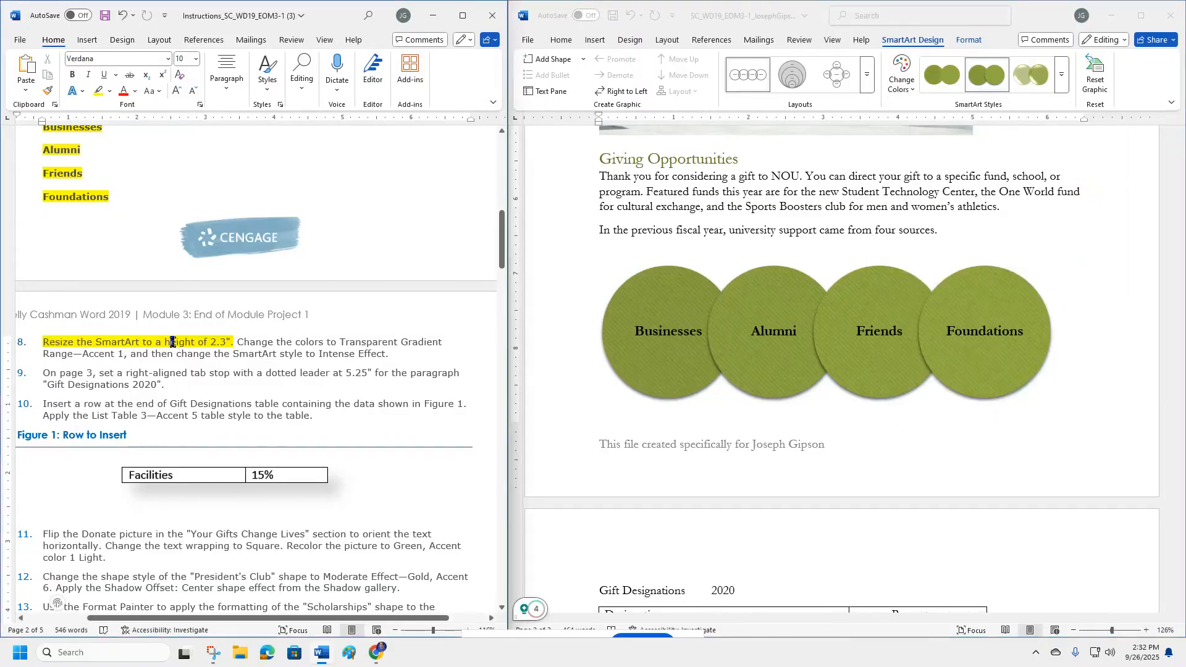
{"action": "triple_click", "coordinate": [173, 342]}
{"action": "left_click", "coordinate": [196, 373]}
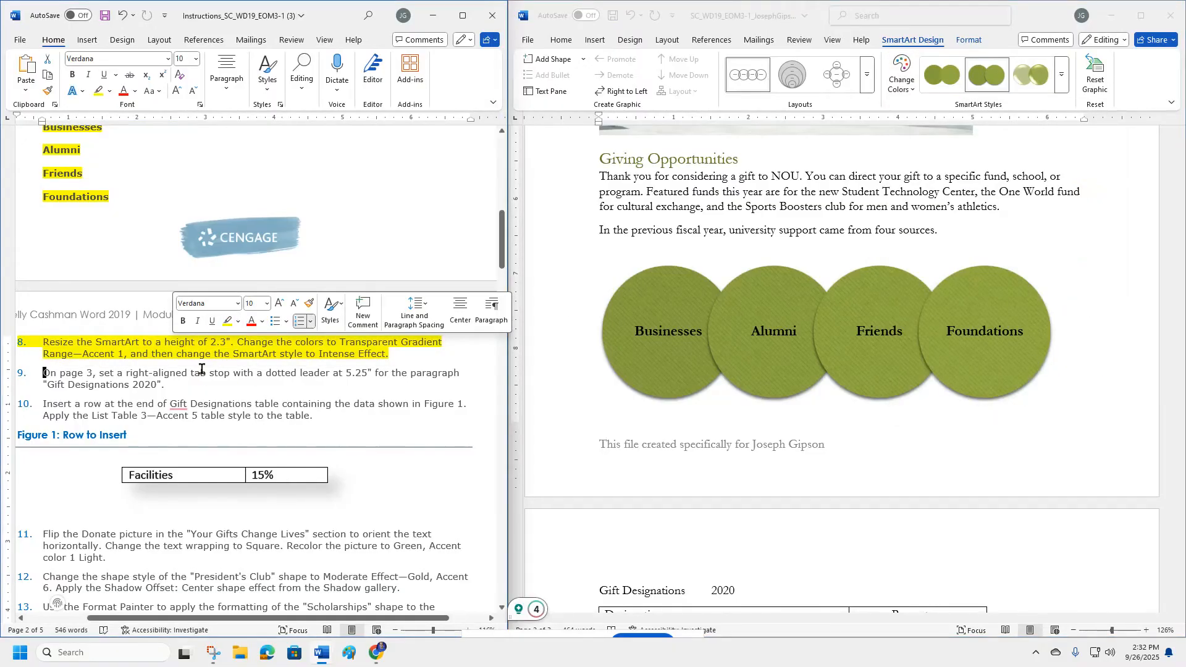
Step: Set a right-aligned tab stop at 5.25" with a dotted leader for the "Gift Designations 2020" paragraph on page 3
{"action": "scroll", "coordinate": [845, 356], "scroll_direction": "down", "scroll_amount": 3}
{"action": "scroll", "coordinate": [844, 356], "scroll_direction": "down", "scroll_amount": 5}
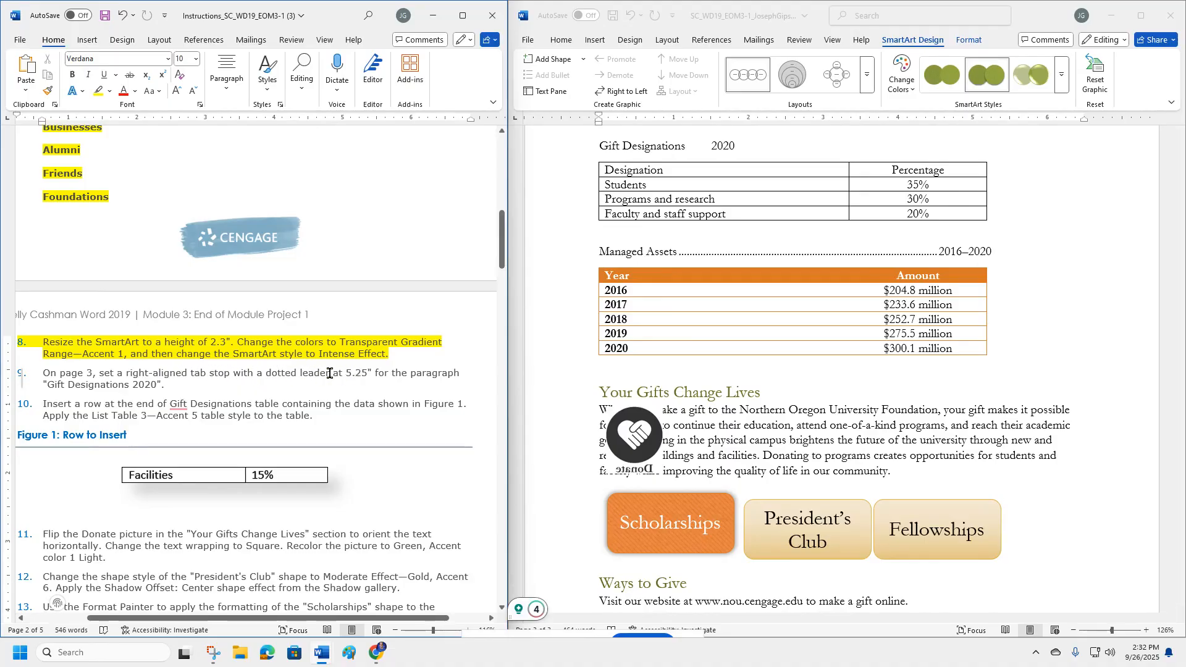
{"action": "scroll", "coordinate": [738, 339], "scroll_direction": "up", "scroll_amount": 3}
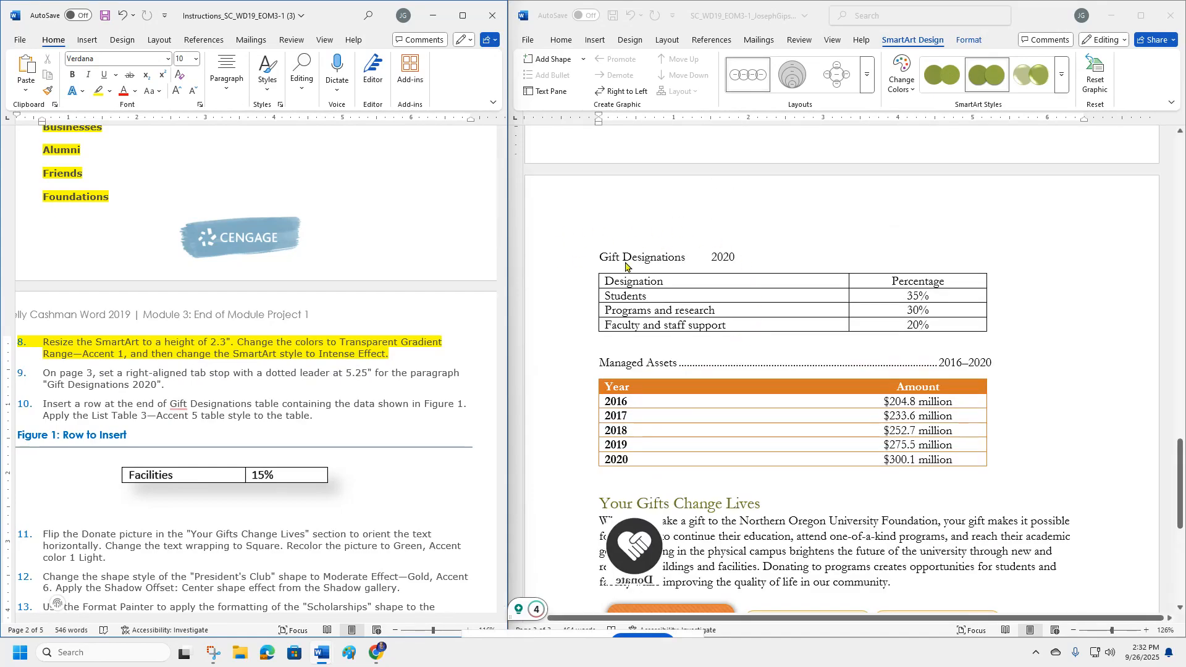
{"action": "left_click", "coordinate": [706, 258]}
{"action": "left_click", "coordinate": [706, 254]}
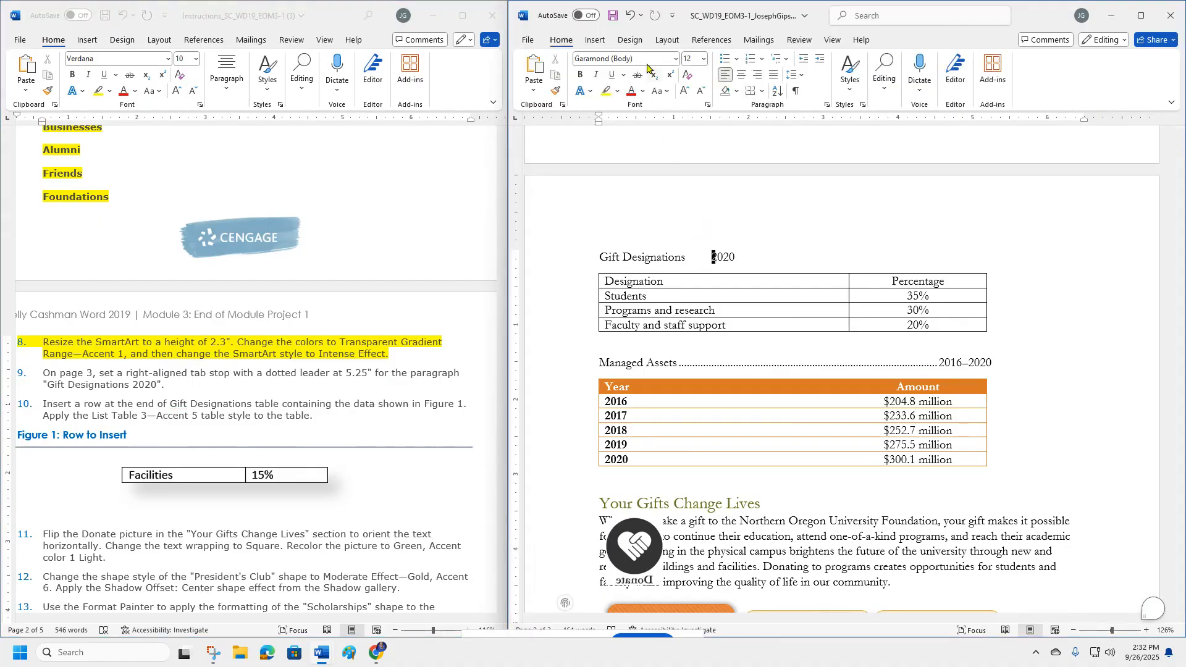
{"action": "left_click", "coordinate": [827, 106]}
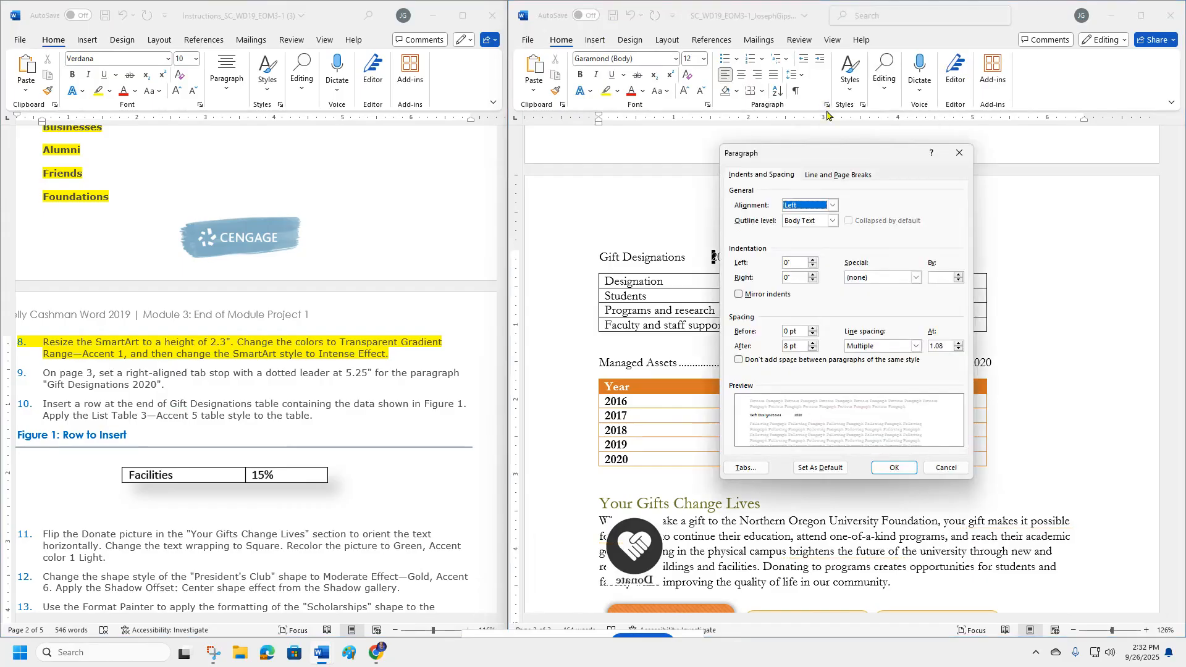
{"action": "left_click", "coordinate": [747, 468]}
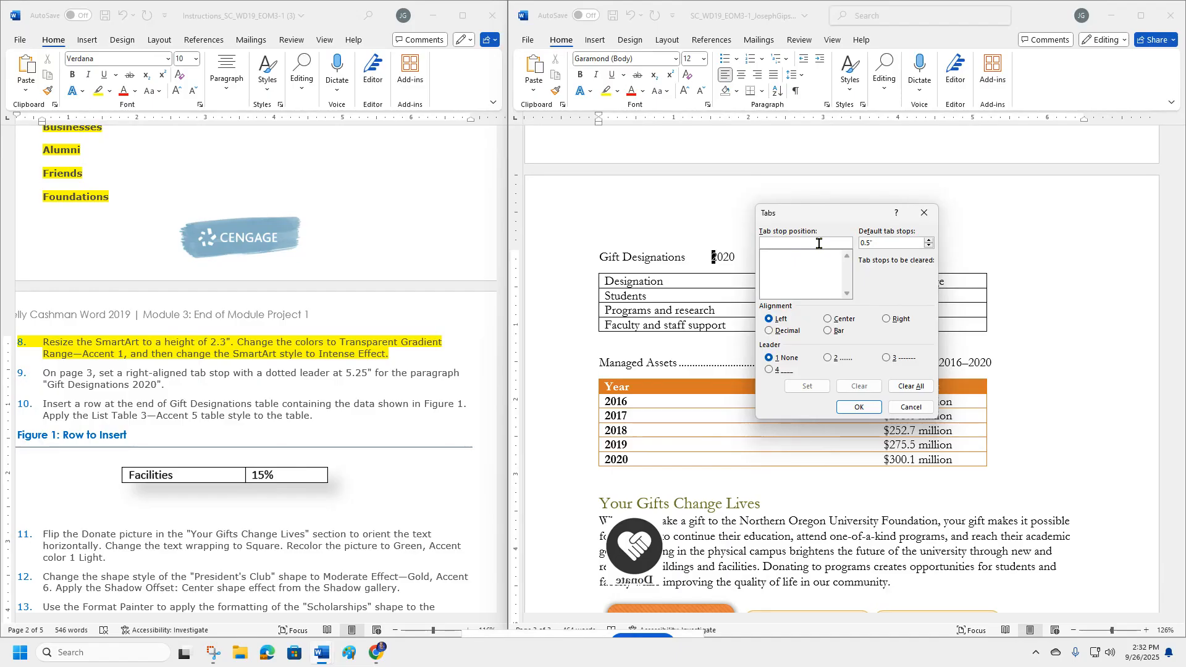
{"action": "type", "text": "5.25"}
{"action": "left_click", "coordinate": [888, 319]}
{"action": "left_click", "coordinate": [836, 360]}
{"action": "left_click", "coordinate": [846, 408]}
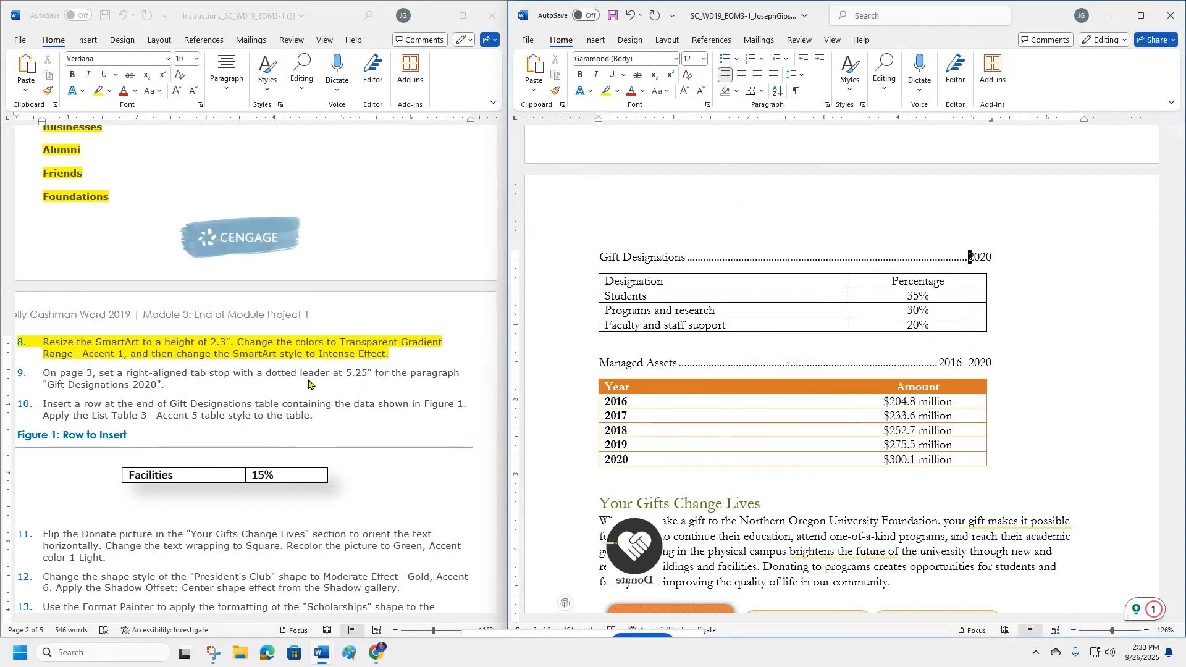
Step: Highlight project step 9 in the instructions in yellow
{"action": "triple_click", "coordinate": [229, 372]}
{"action": "left_click", "coordinate": [283, 346]}
{"action": "left_click", "coordinate": [44, 404]}
Step: Insert a new row below "Faculty and staff support" at the end of the Gift Designations table
{"action": "scroll", "coordinate": [207, 400], "scroll_direction": "down", "scroll_amount": 1}
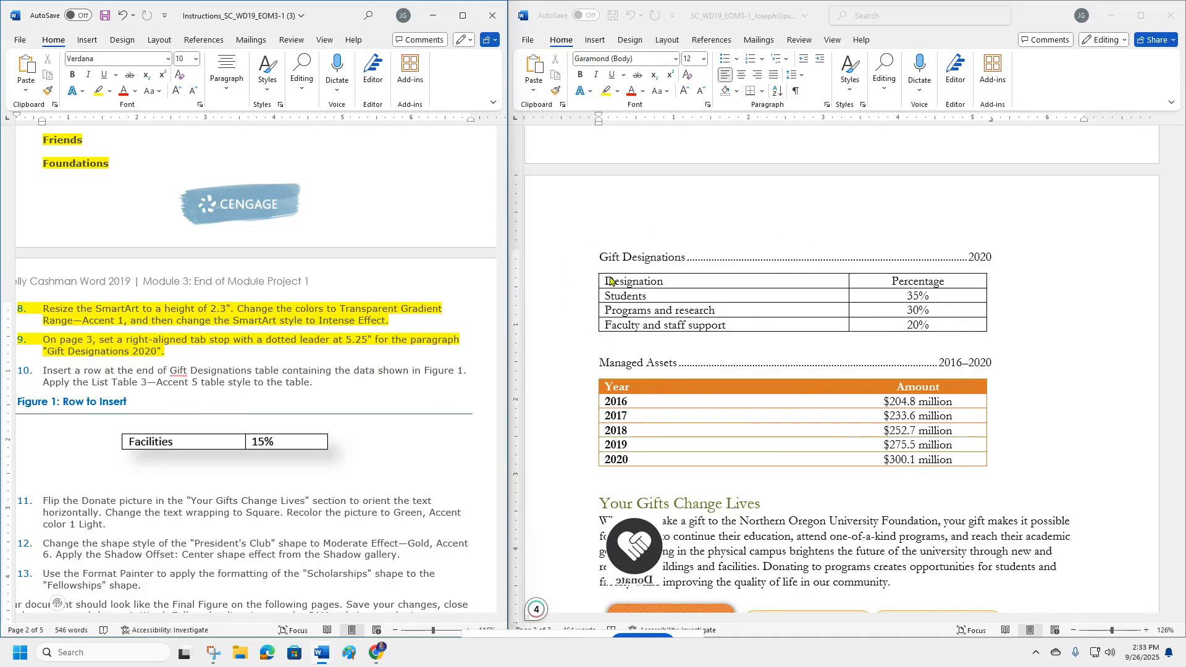
{"action": "left_click", "coordinate": [604, 322]}
{"action": "left_click_drag", "start_coordinate": [605, 322], "coordinate": [901, 318]}
{"action": "left_click", "coordinate": [799, 253]}
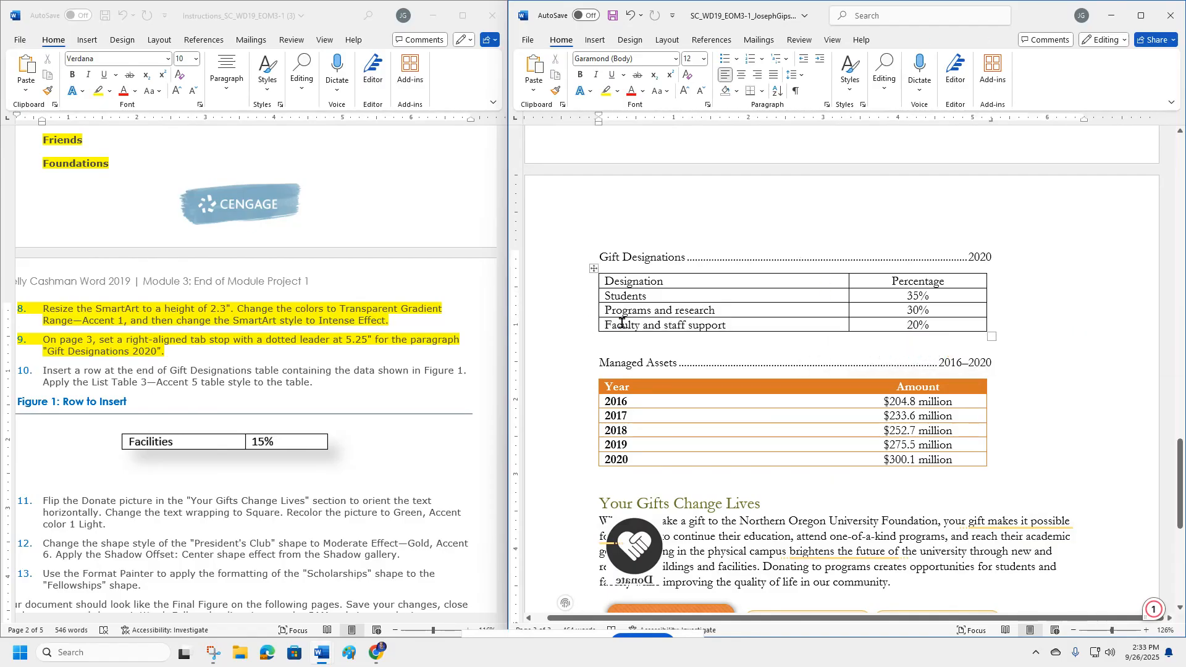
{"action": "left_click_drag", "start_coordinate": [605, 324], "coordinate": [901, 324]}
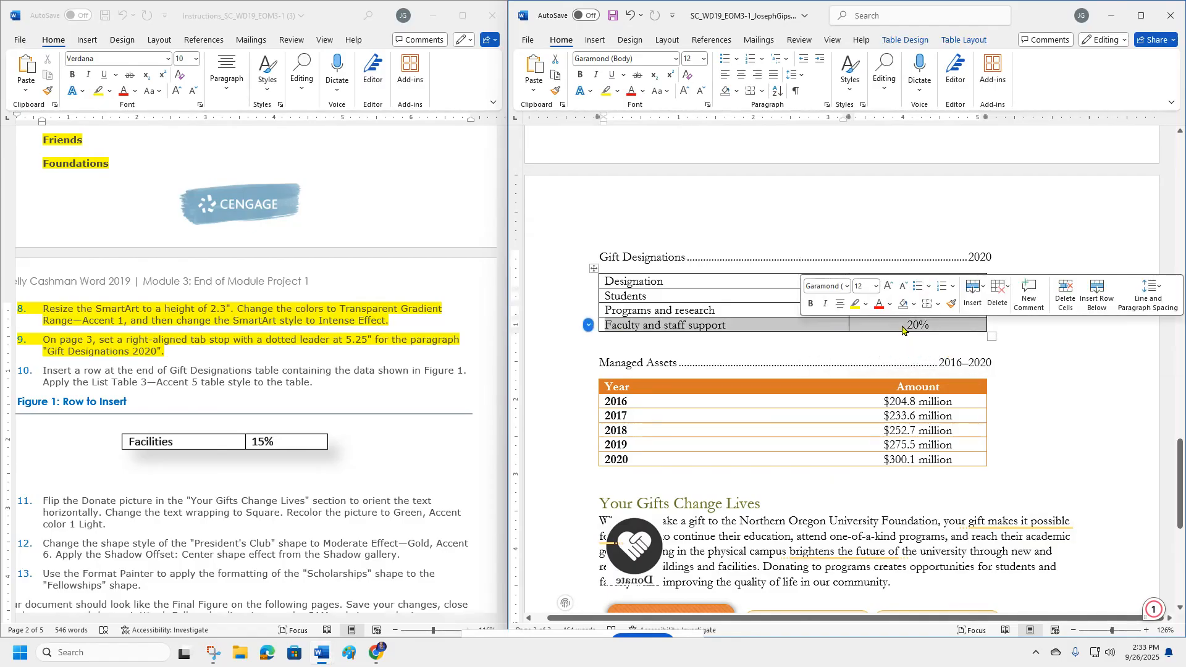
{"action": "left_click", "coordinate": [974, 297]}
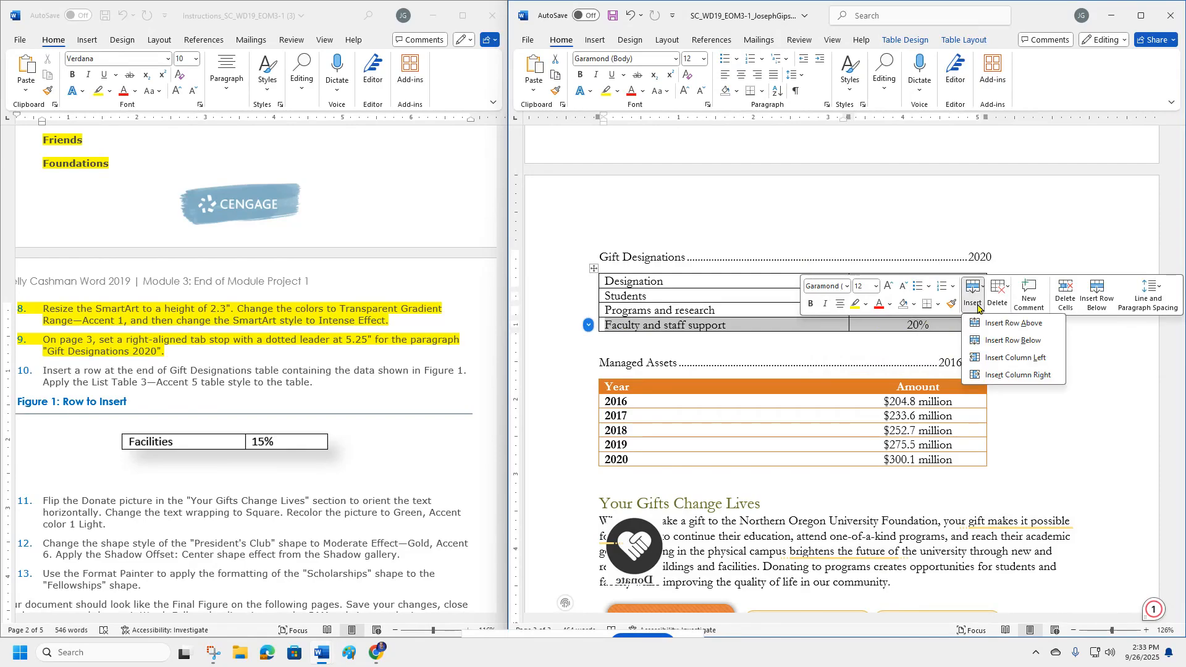
{"action": "left_click", "coordinate": [1013, 340]}
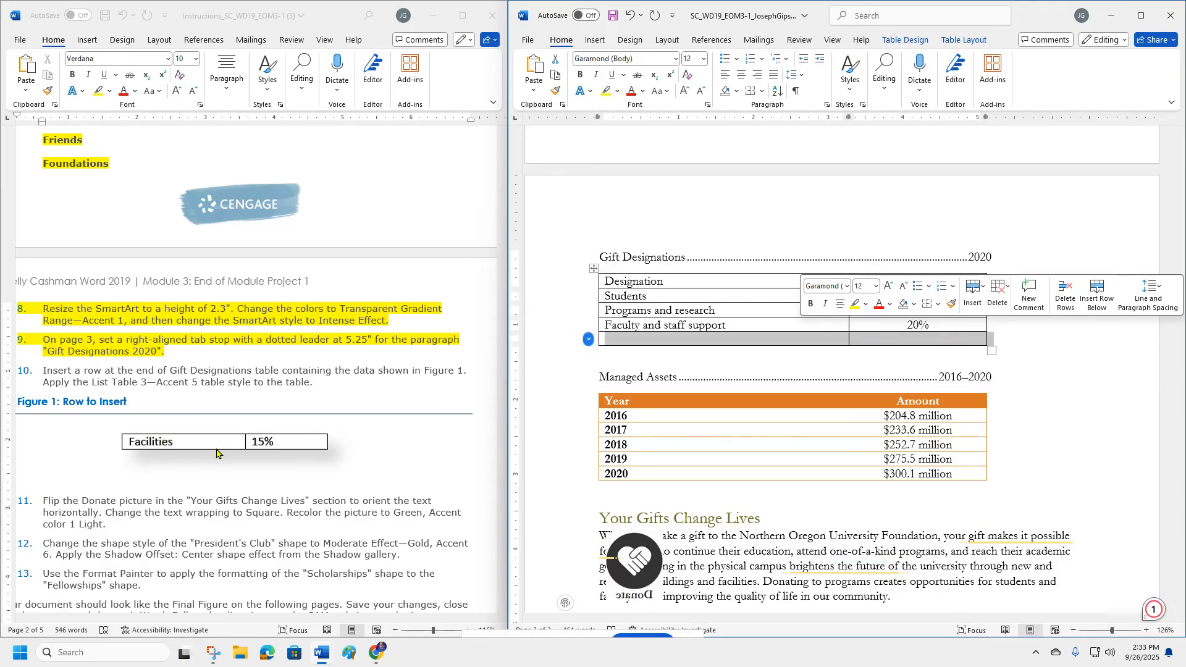
Step: Fill the new last row of the Gift Designations table with "Facilities" and "15%"
{"action": "left_click", "coordinate": [686, 340]}
{"action": "type", "text": "Facilities"}
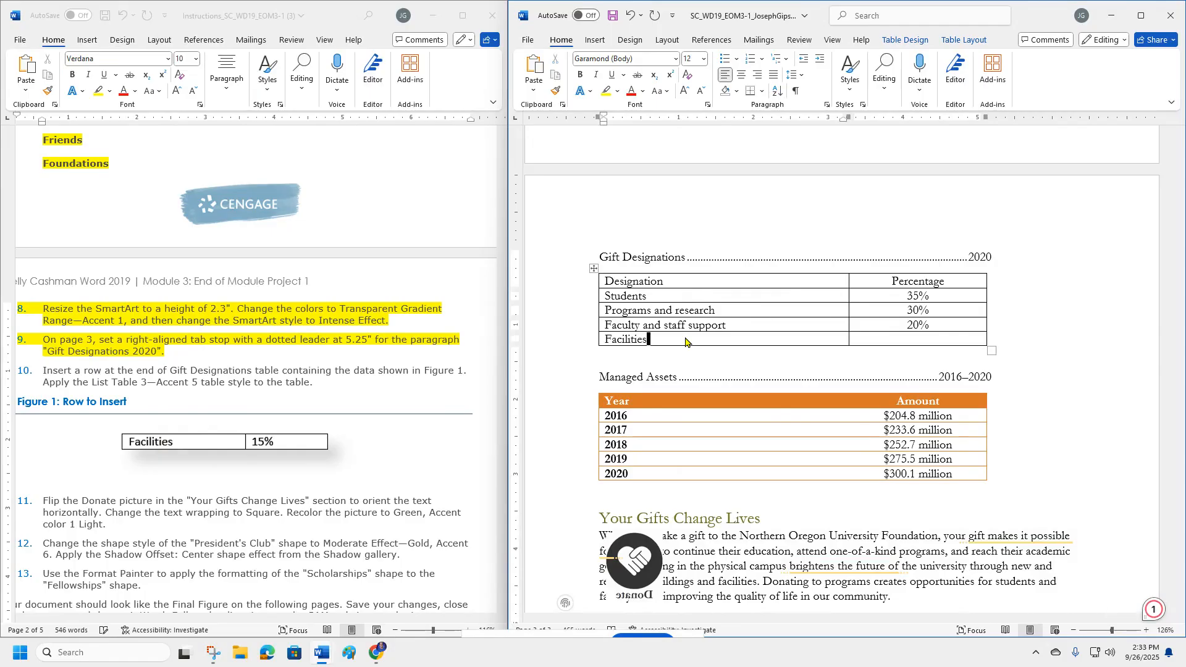
{"action": "key", "text": "Tab"}
{"action": "type", "text": "15%"}
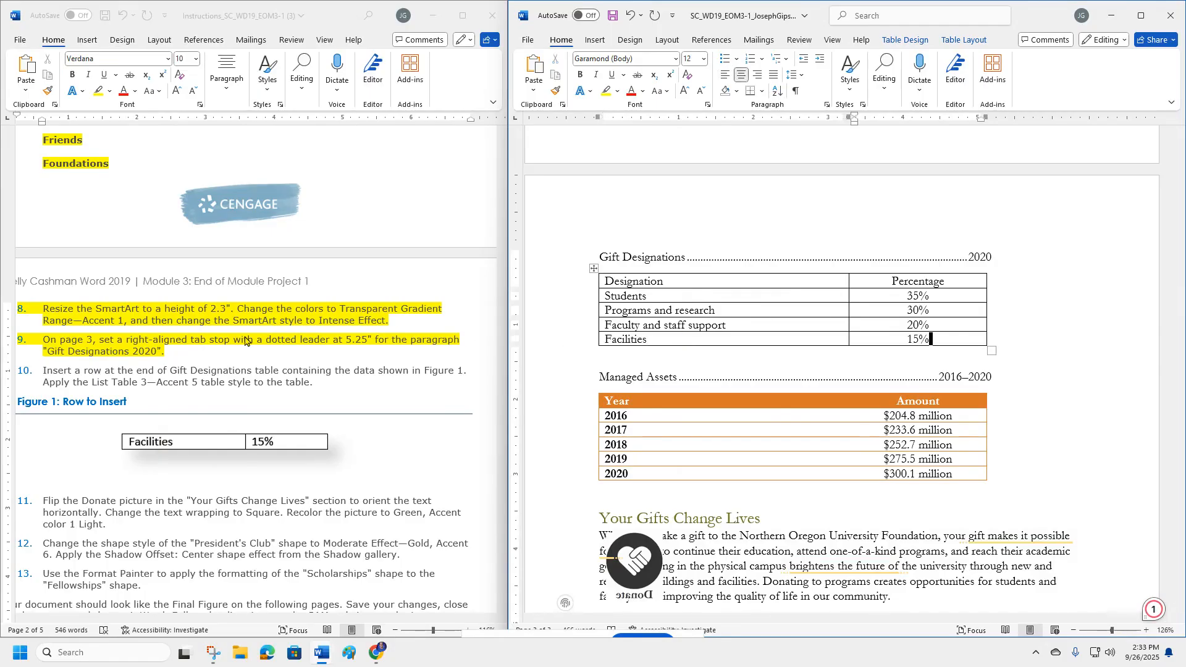
Step: Highlight project step 10 in the instructions in yellow
{"action": "triple_click", "coordinate": [138, 374]}
{"action": "left_click", "coordinate": [191, 351]}
{"action": "mouse_move", "coordinate": [378, 652]}
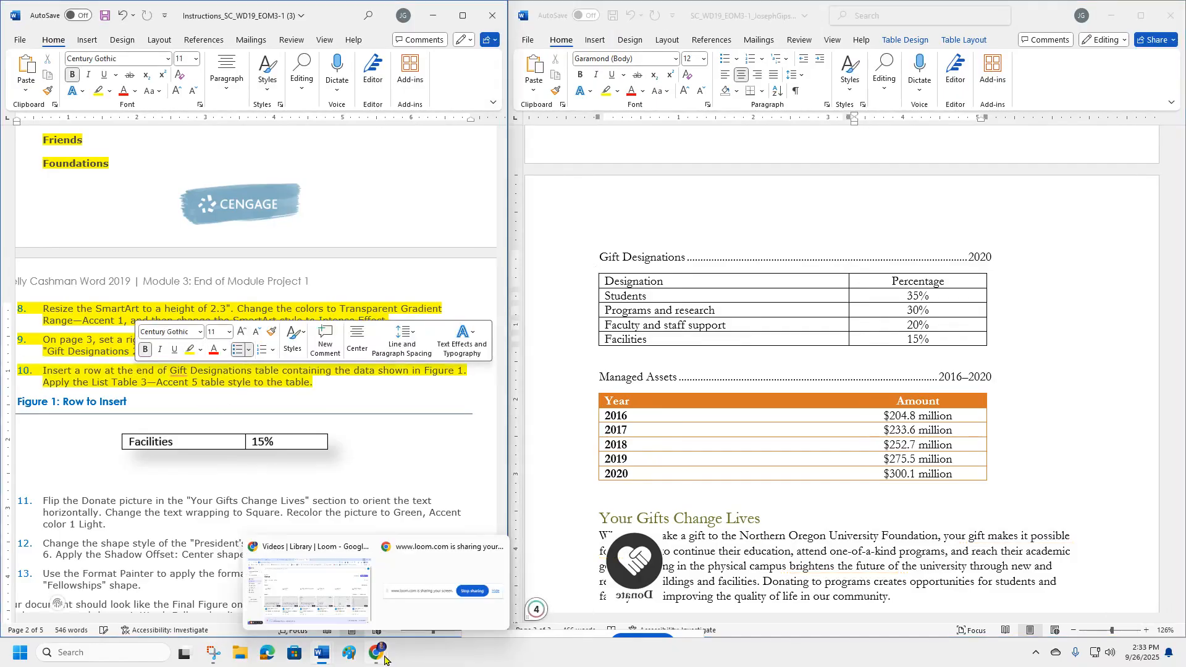
{"action": "left_click", "coordinate": [309, 618]}
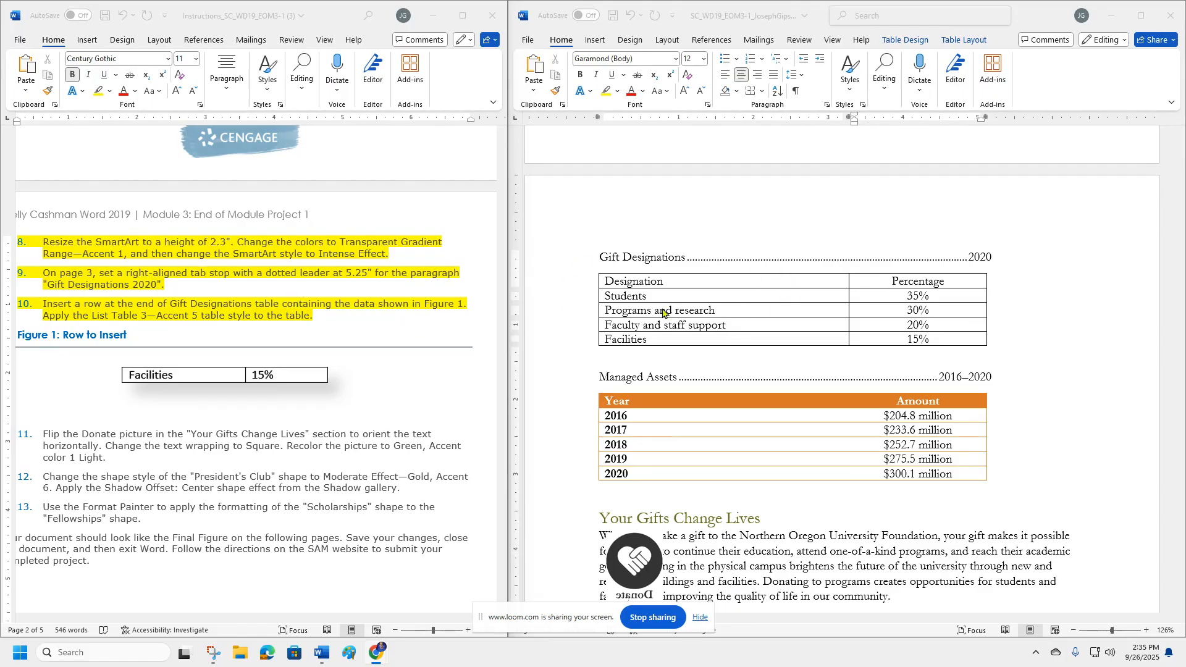
Step: Apply the List Table 3 - Accent 5 table style to the Gift Designations table
{"action": "left_click", "coordinate": [667, 287]}
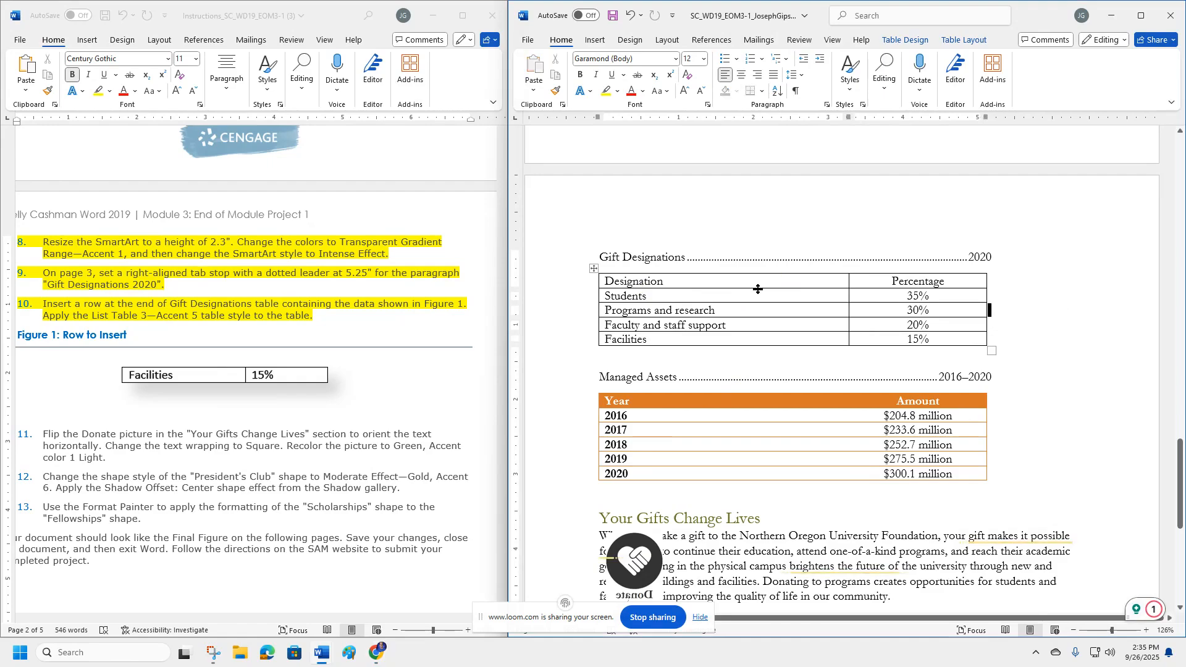
{"action": "left_click", "coordinate": [895, 40]}
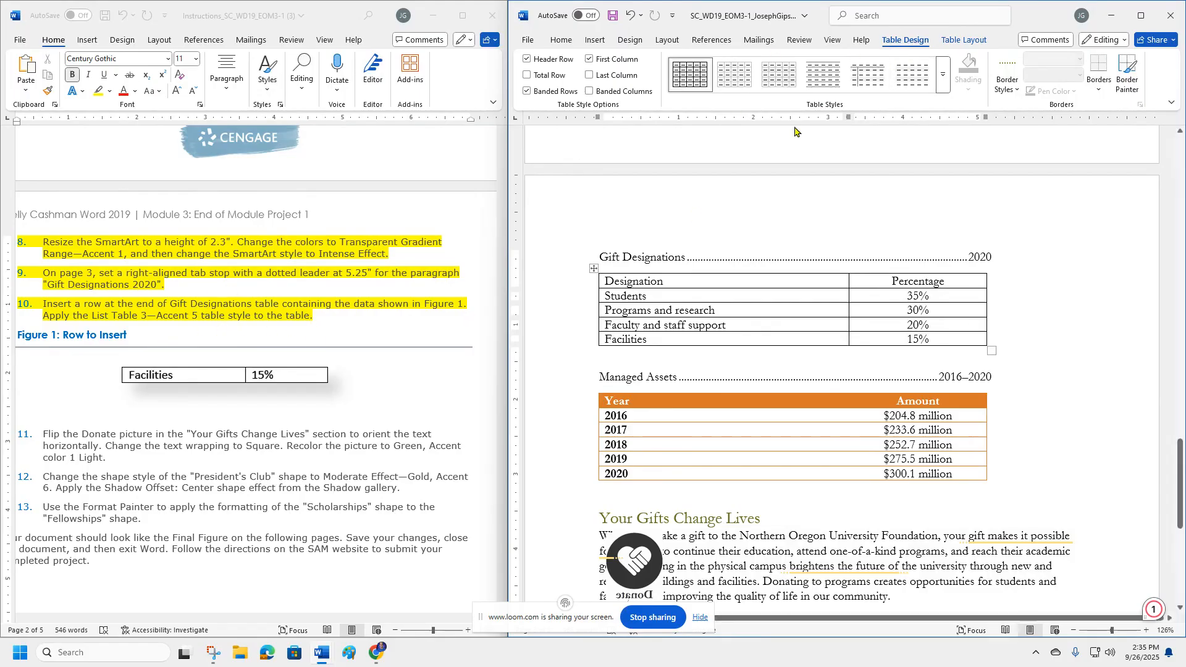
{"action": "left_click", "coordinate": [943, 79]}
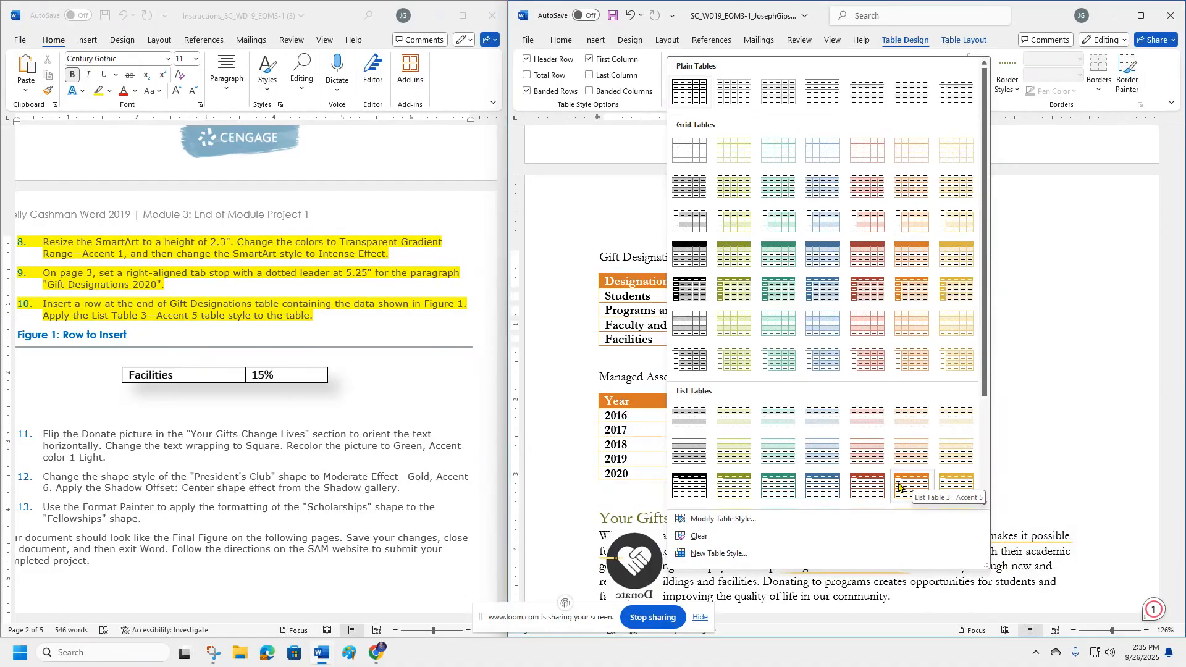
{"action": "left_click", "coordinate": [899, 487]}
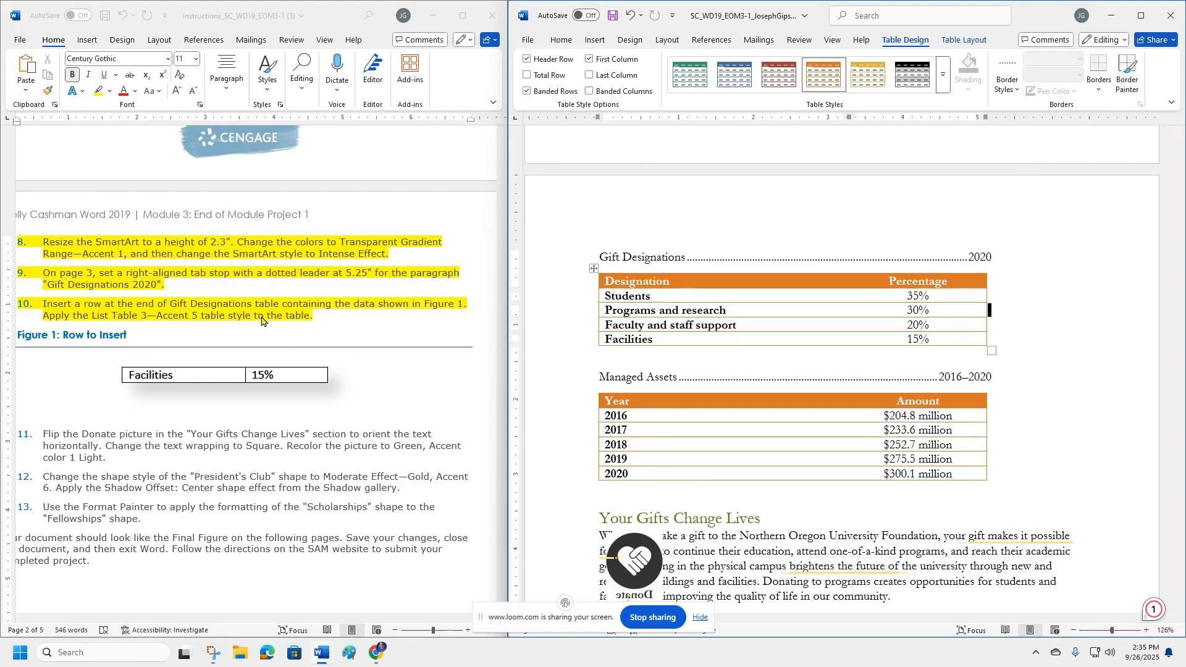
Step: Flip the Donate picture horizontally in the "Your Gifts Change Lives" section
{"action": "scroll", "coordinate": [275, 320], "scroll_direction": "down", "scroll_amount": 3}
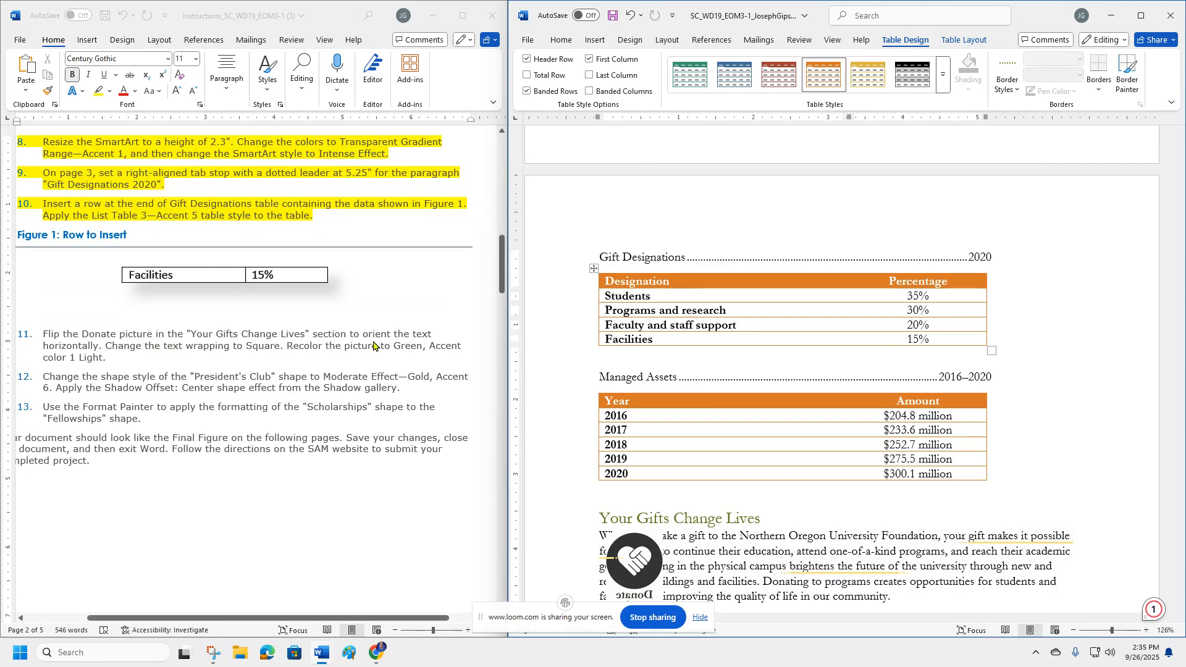
{"action": "scroll", "coordinate": [625, 414], "scroll_direction": "down", "scroll_amount": 3}
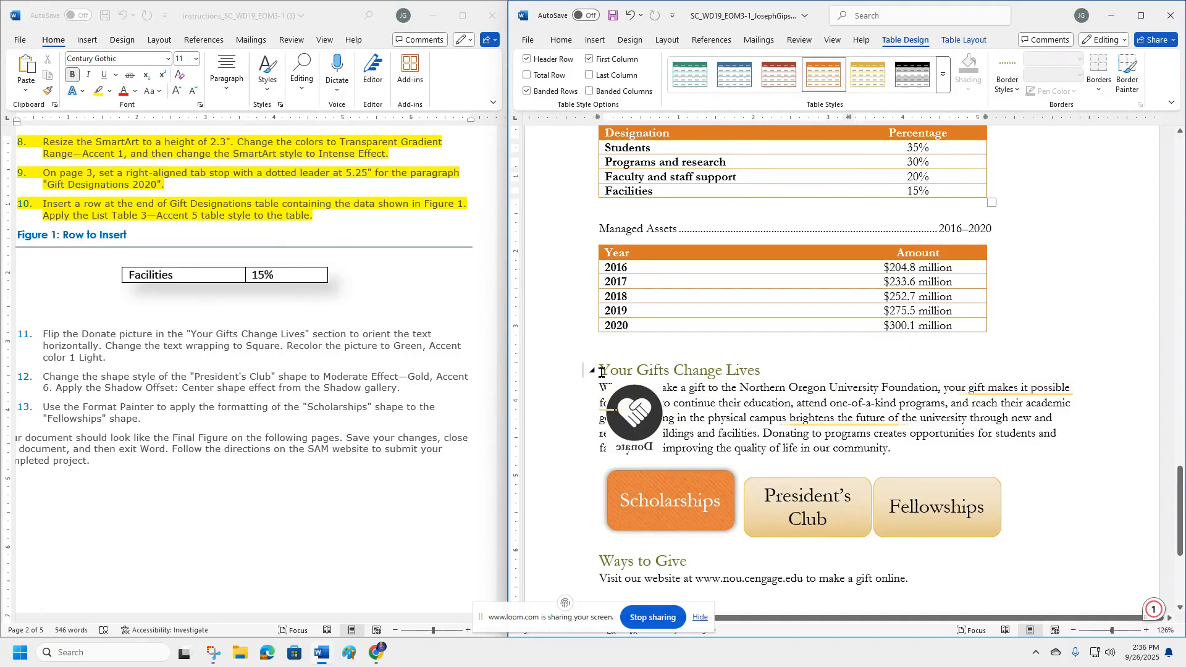
{"action": "left_click", "coordinate": [627, 420]}
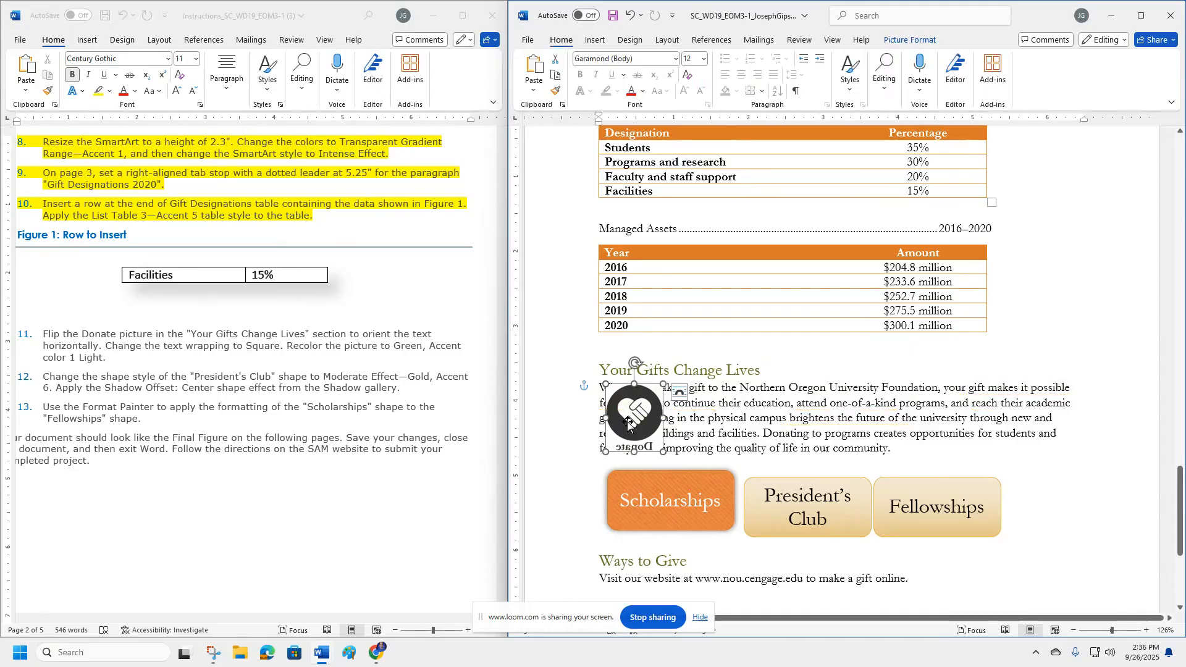
{"action": "left_click", "coordinate": [919, 41]}
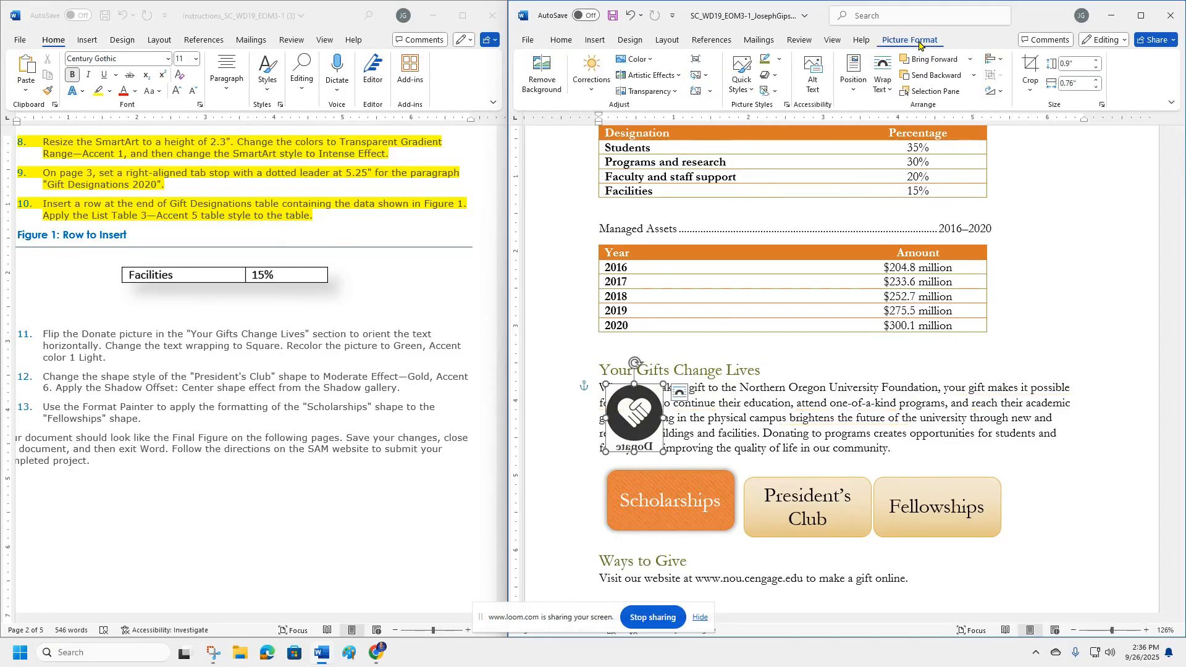
{"action": "left_click", "coordinate": [998, 92]}
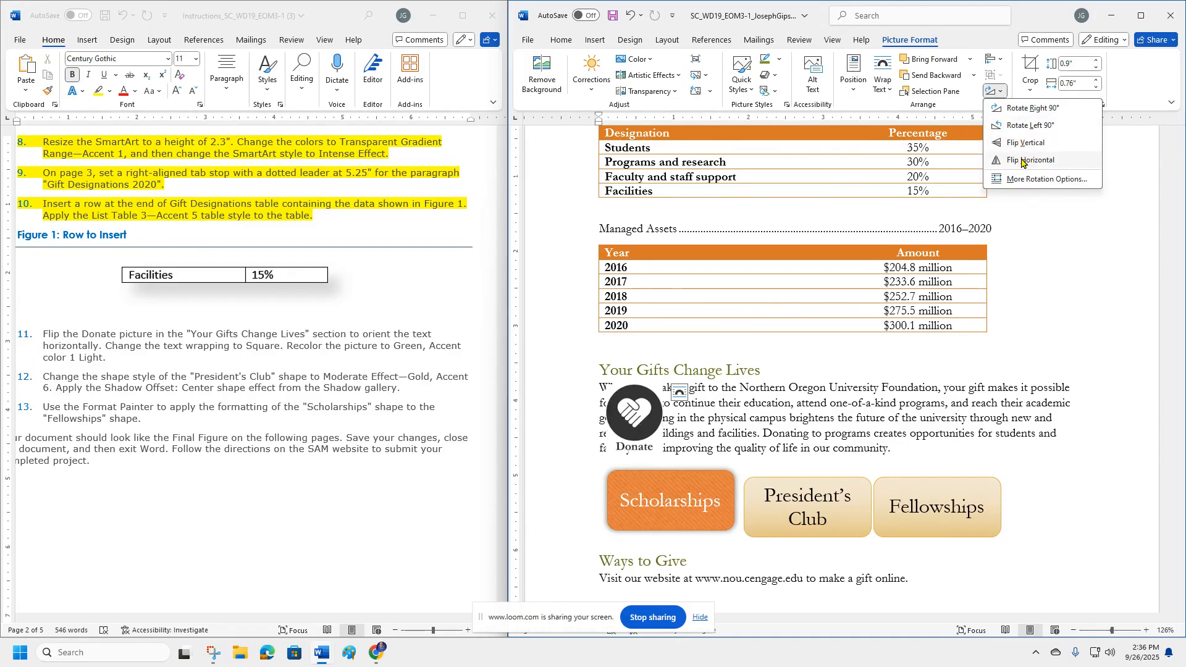
{"action": "left_click", "coordinate": [1023, 161]}
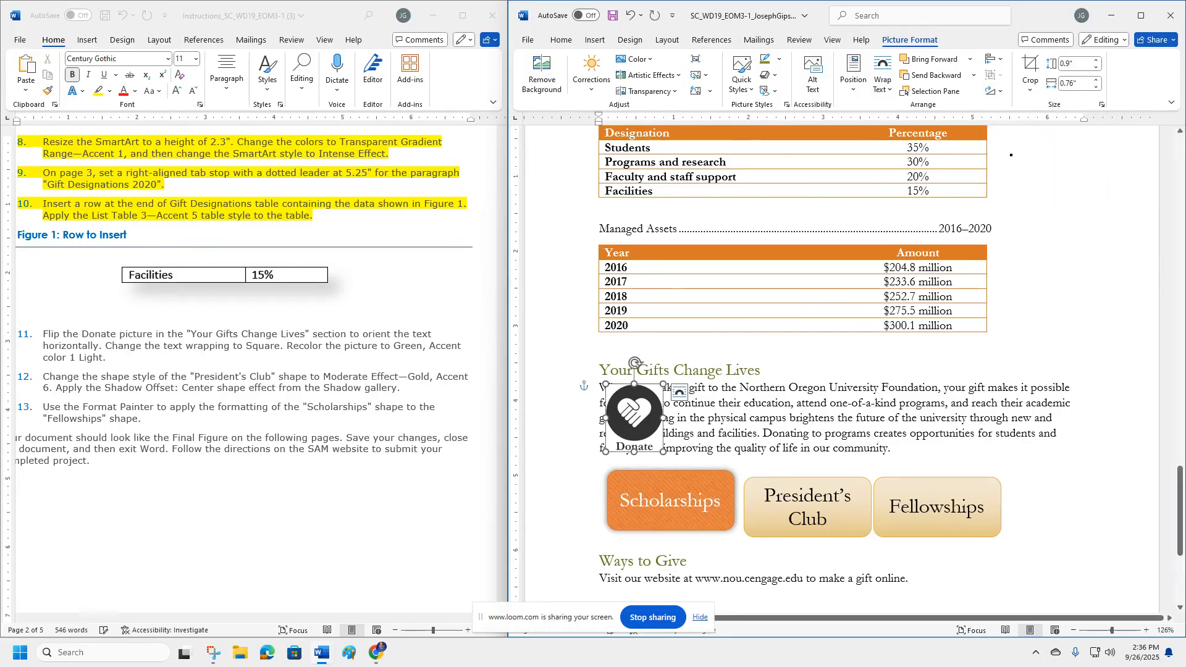
Step: Highlight the first sentence of project step 11, about flipping the Donate picture, in yellow in the instructions
{"action": "left_click", "coordinate": [44, 332]}
{"action": "left_click_drag", "start_coordinate": [44, 333], "coordinate": [99, 345]}
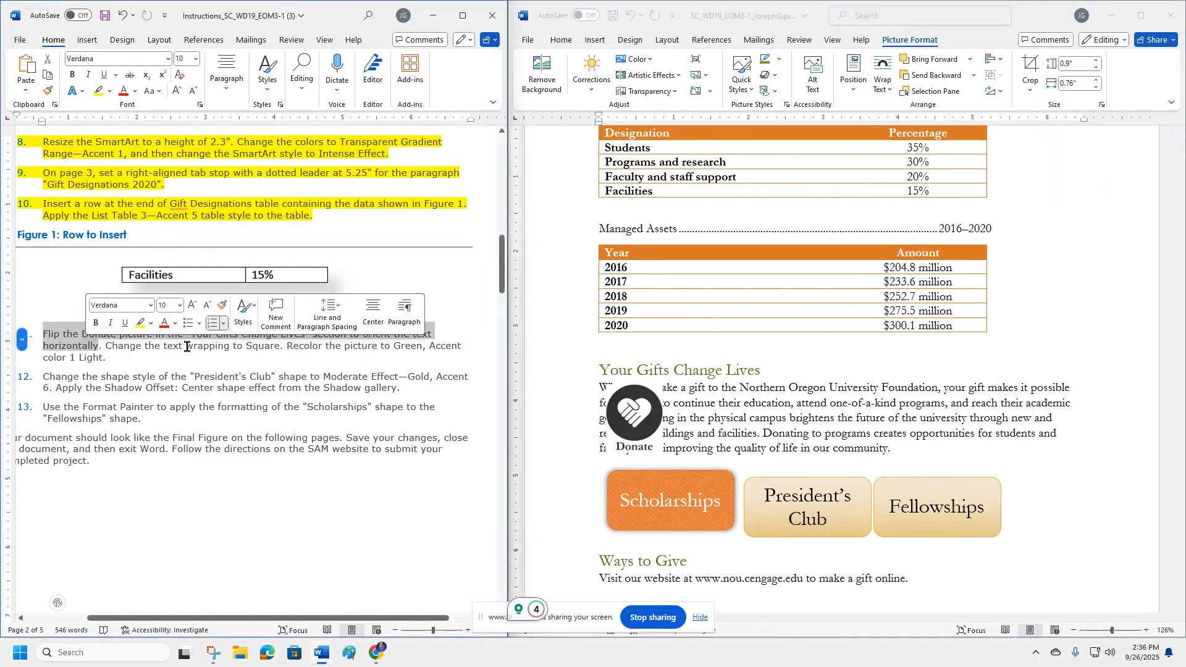
{"action": "left_click", "coordinate": [140, 323]}
{"action": "left_click", "coordinate": [130, 357]}
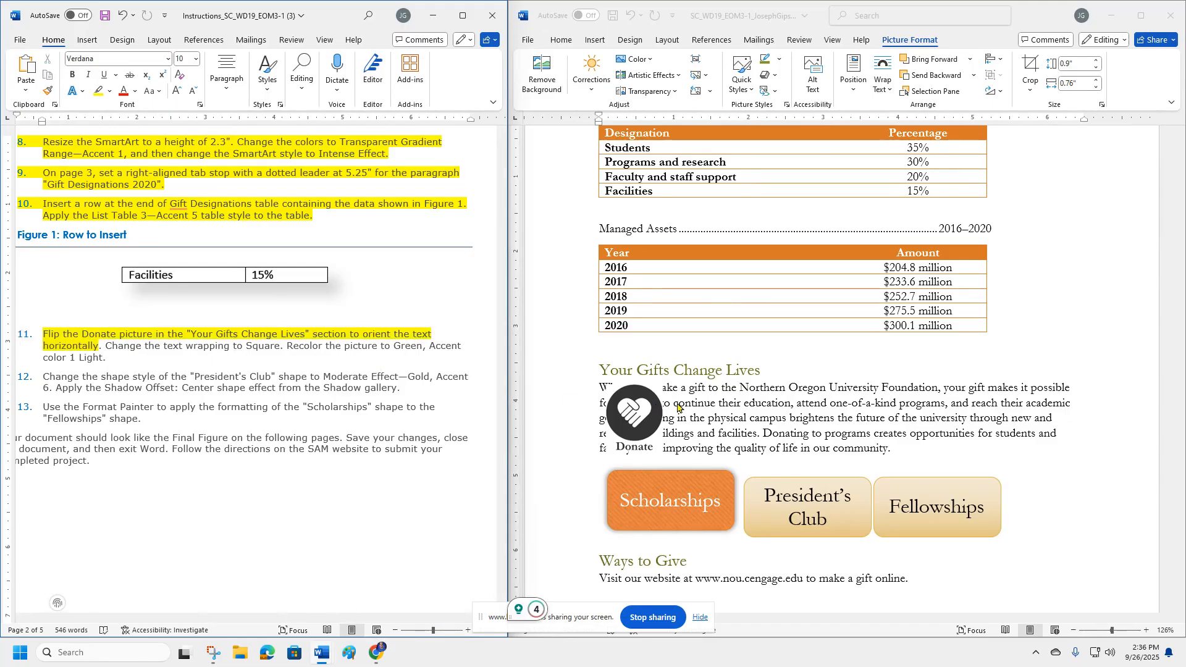
Step: Set the text wrapping of the Donate picture to Square
{"action": "left_click", "coordinate": [645, 404]}
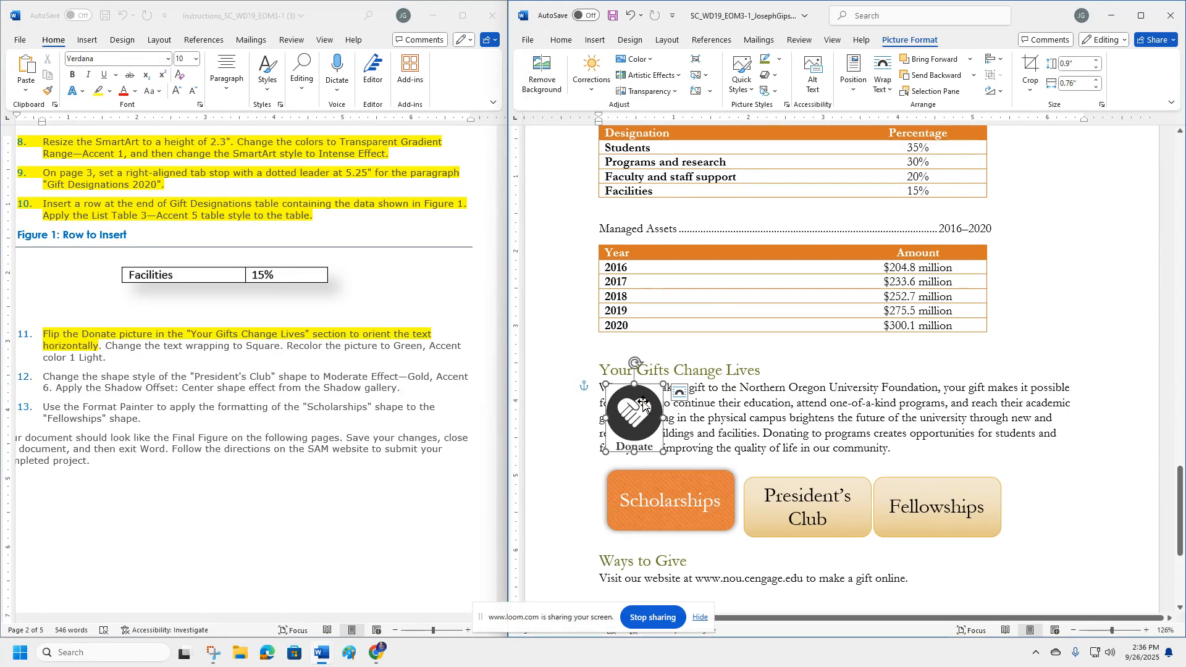
{"action": "left_click", "coordinate": [885, 81]}
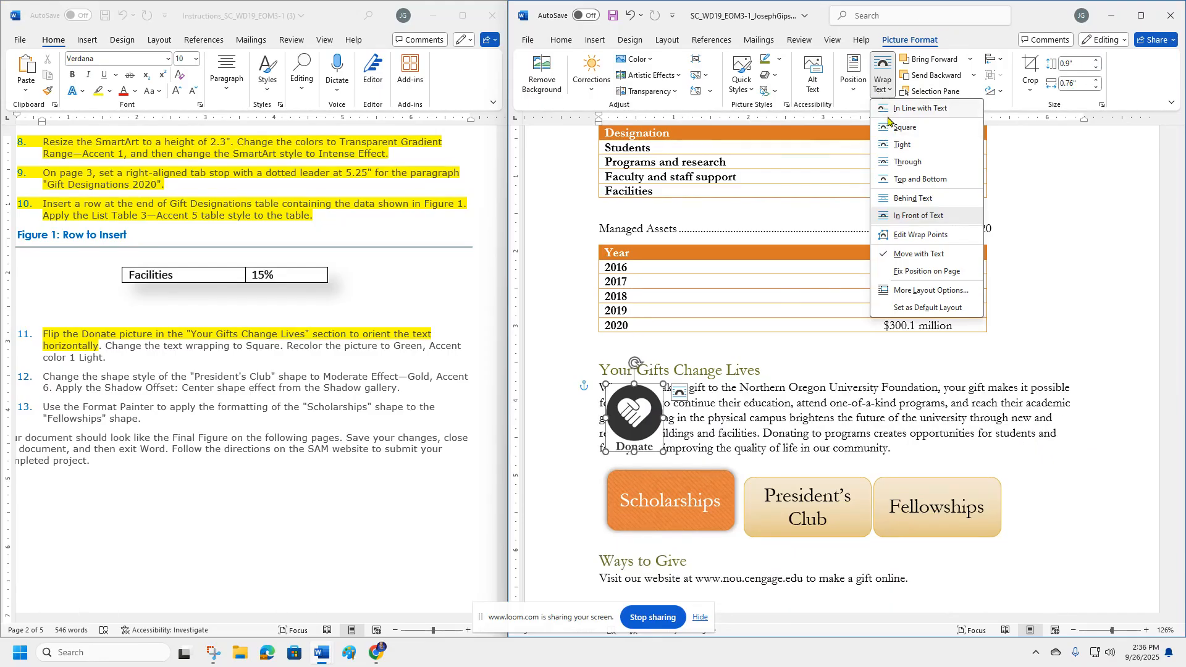
{"action": "left_click", "coordinate": [961, 127]}
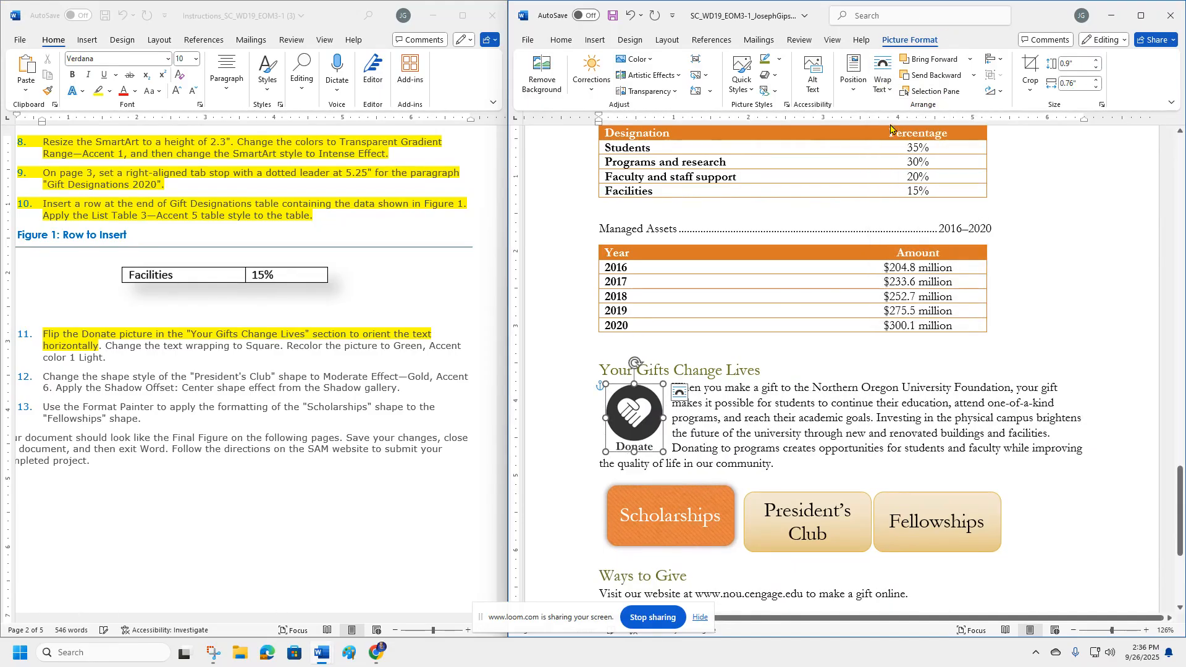
Step: Recolor the Donate picture to Green, Accent color 1 Light
{"action": "left_click", "coordinate": [137, 359]}
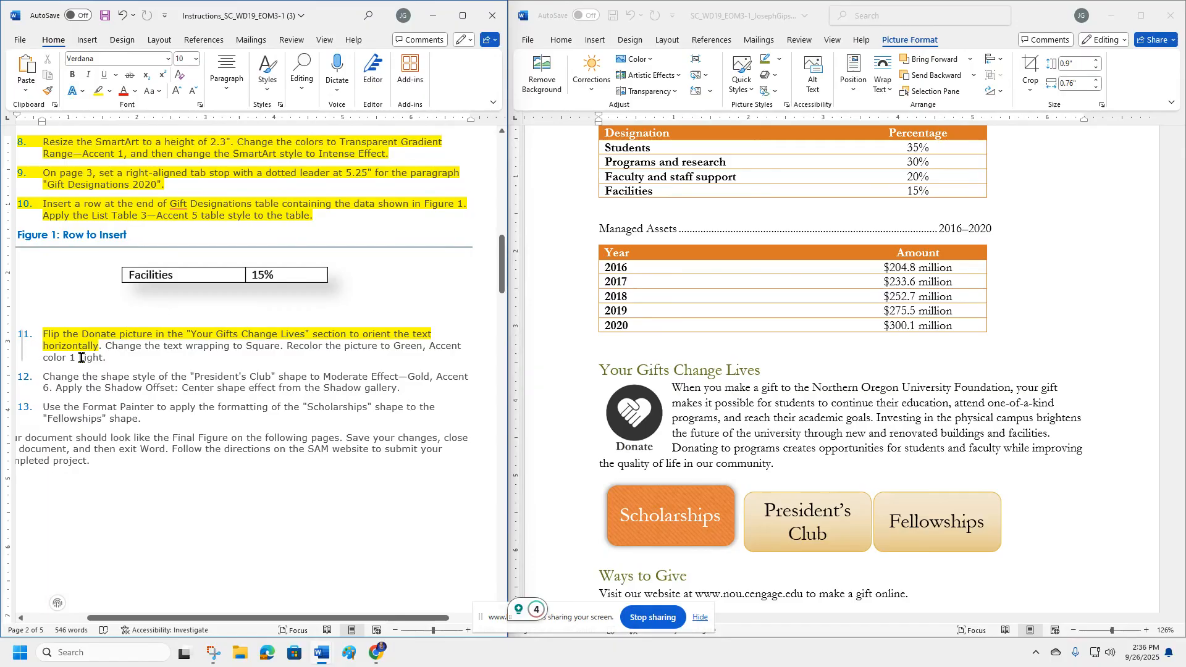
{"action": "left_click", "coordinate": [631, 415]}
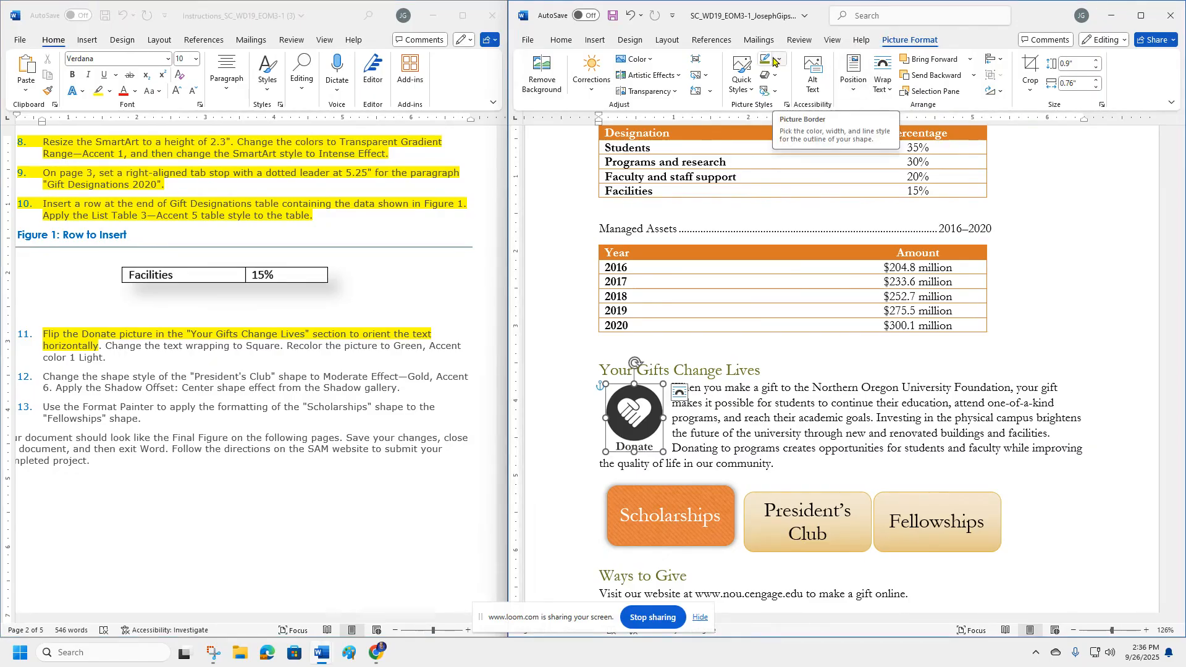
{"action": "left_click", "coordinate": [649, 60]}
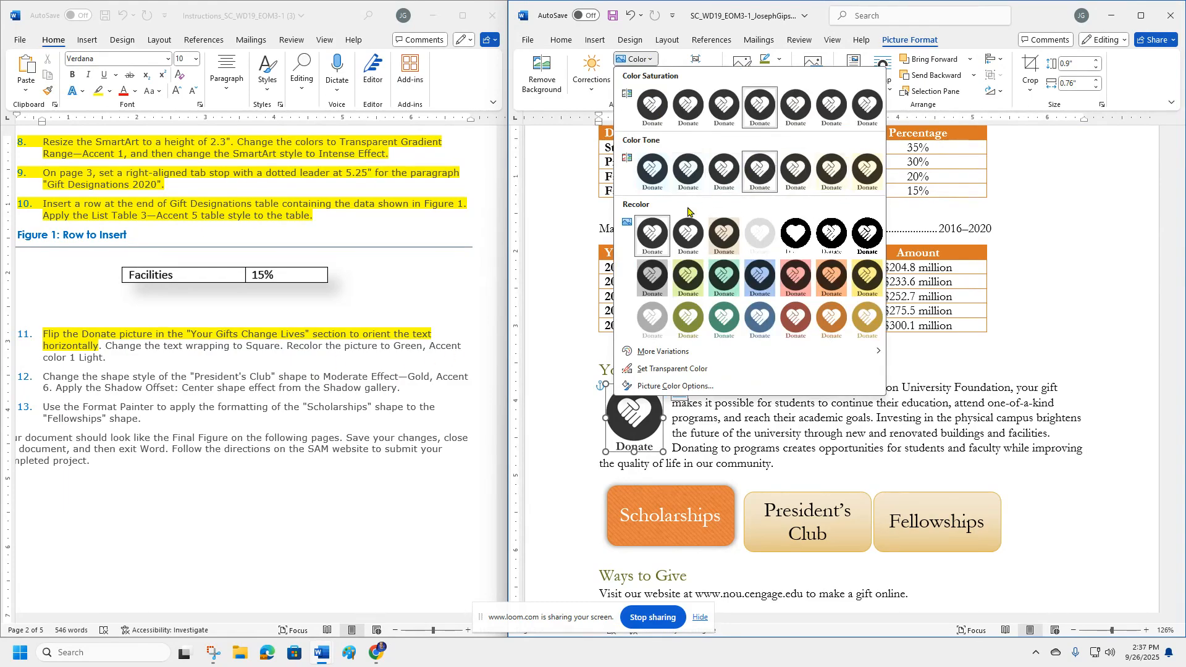
{"action": "left_click", "coordinate": [689, 315]}
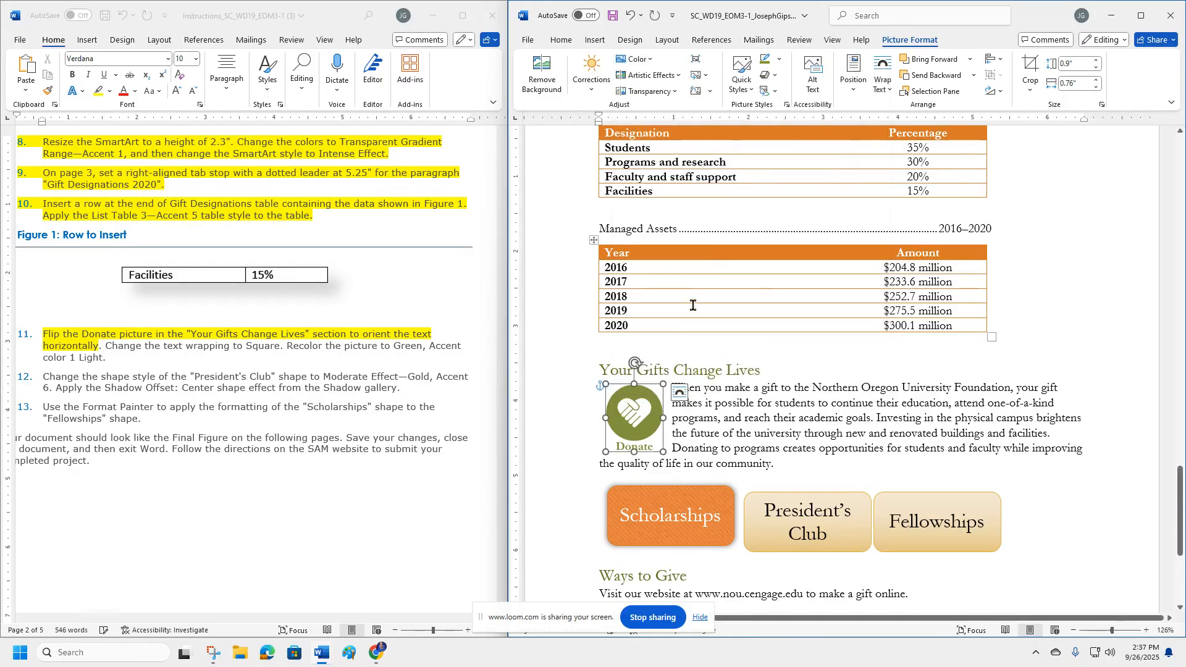
Step: Highlight the whole of project step 11 in the instructions in yellow
{"action": "left_click", "coordinate": [340, 345]}
{"action": "double_click", "coordinate": [337, 346]}
{"action": "triple_click", "coordinate": [340, 344]}
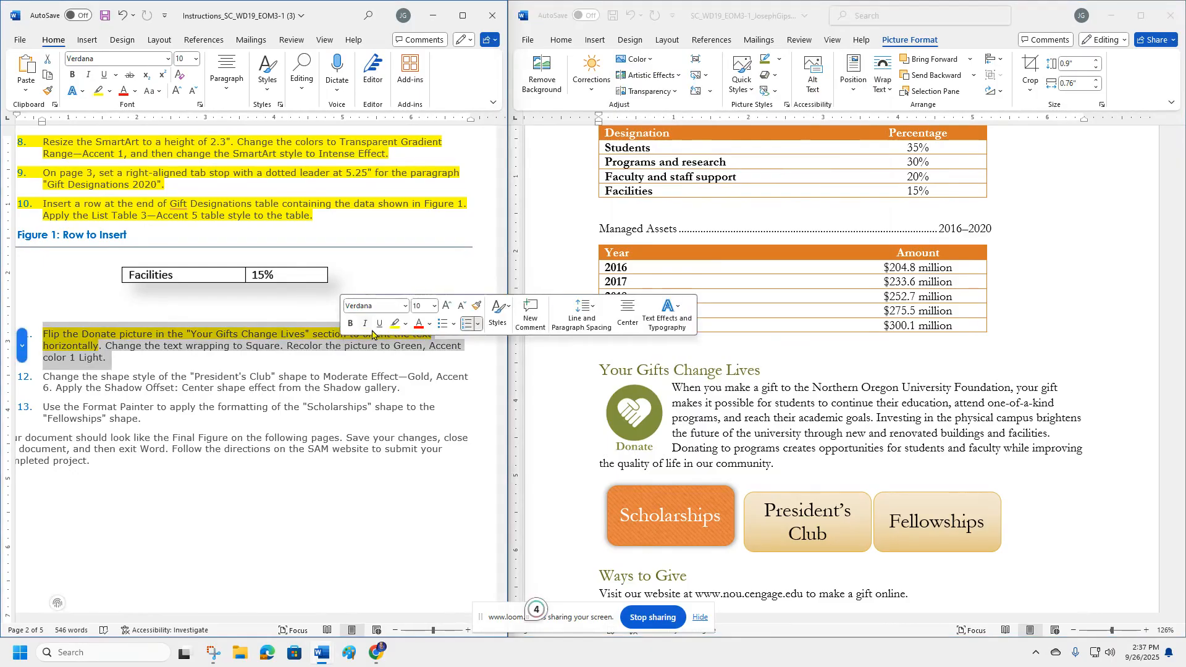
Step: Examine the Final Figure pages in the instructions to compare them with the edited document
{"action": "scroll", "coordinate": [272, 346], "scroll_direction": "down", "scroll_amount": 15}
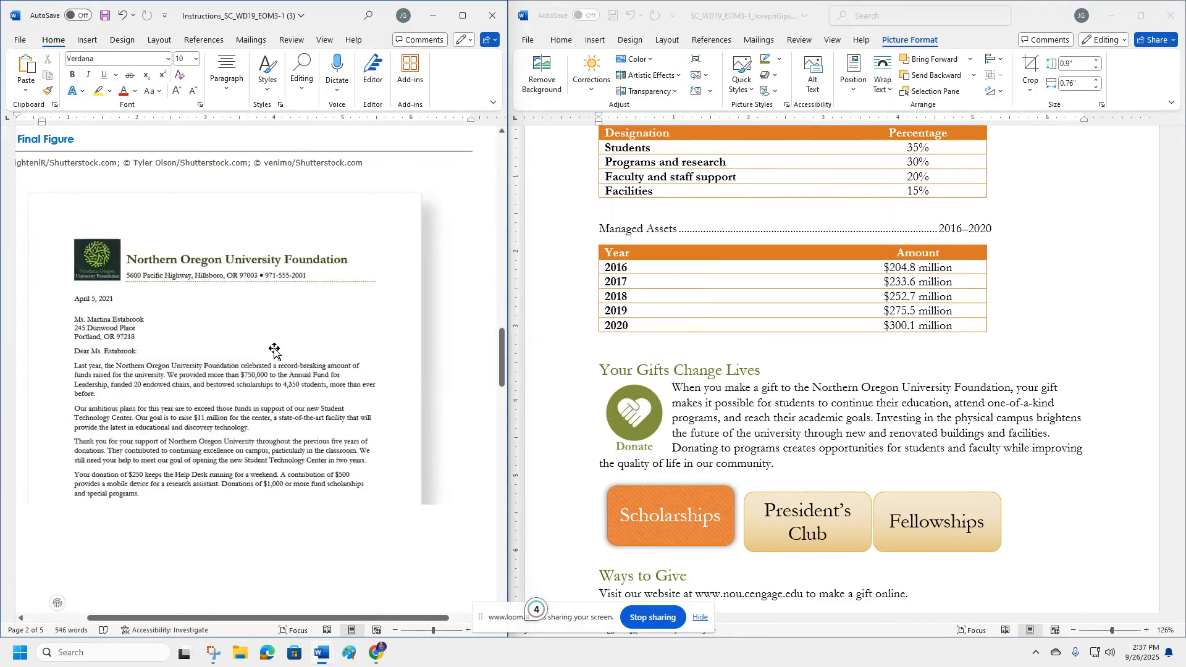
{"action": "scroll", "coordinate": [273, 351], "scroll_direction": "down", "scroll_amount": 15}
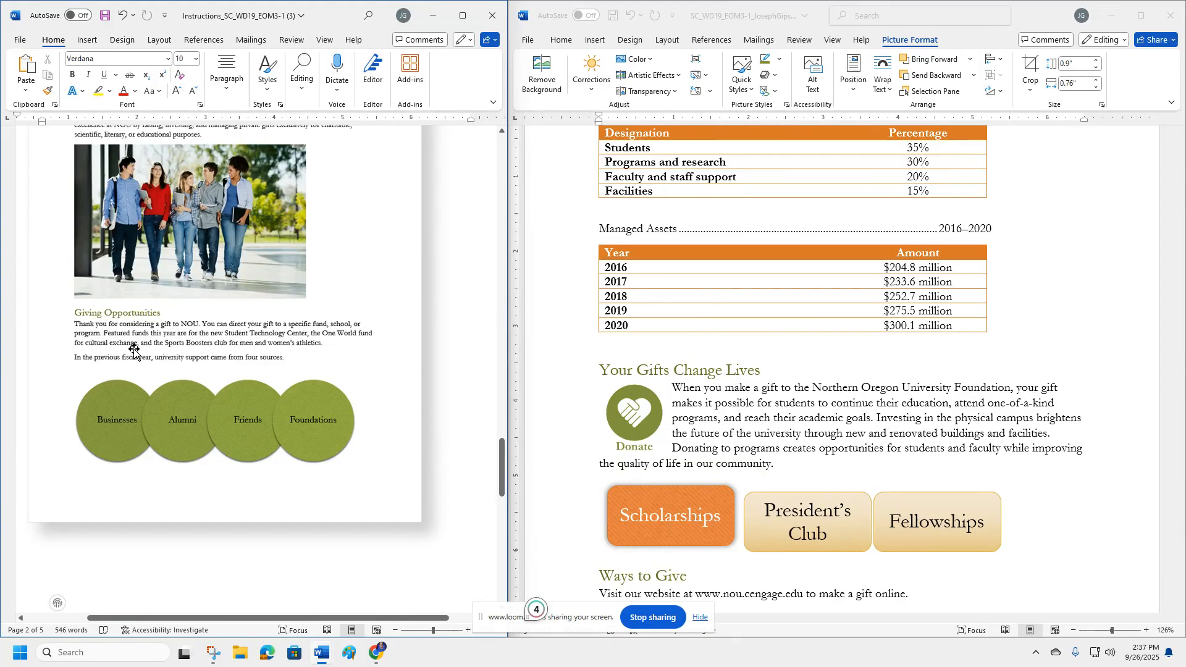
{"action": "scroll", "coordinate": [154, 368], "scroll_direction": "down", "scroll_amount": 10}
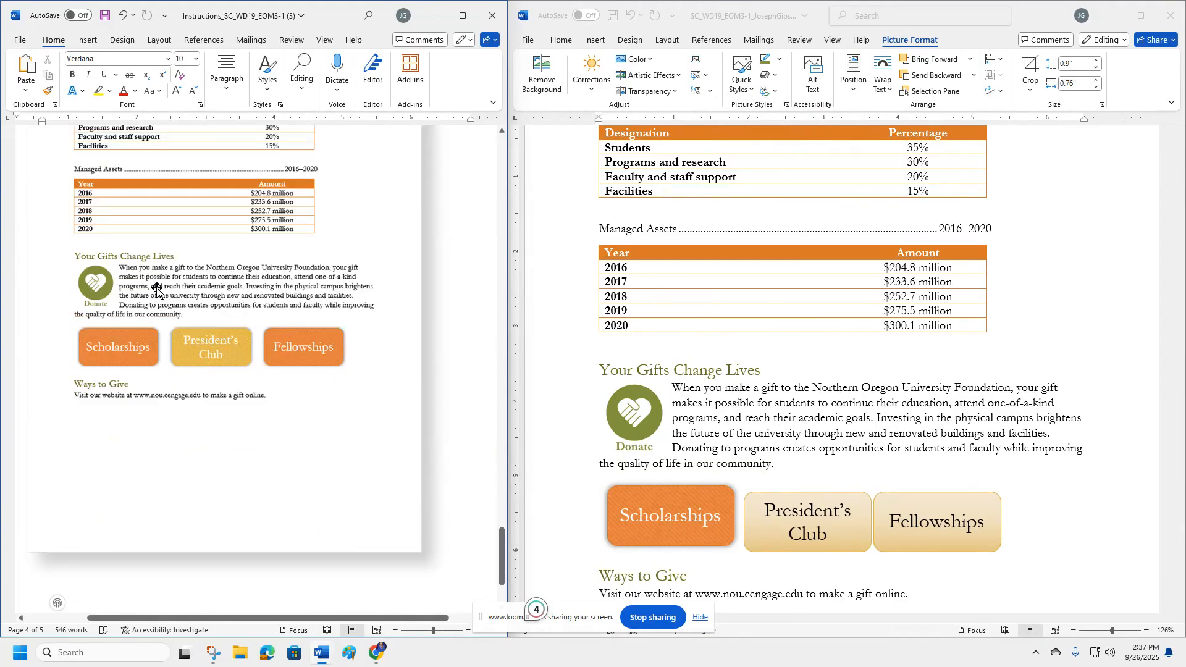
{"action": "scroll", "coordinate": [201, 303], "scroll_direction": "up", "scroll_amount": 15}
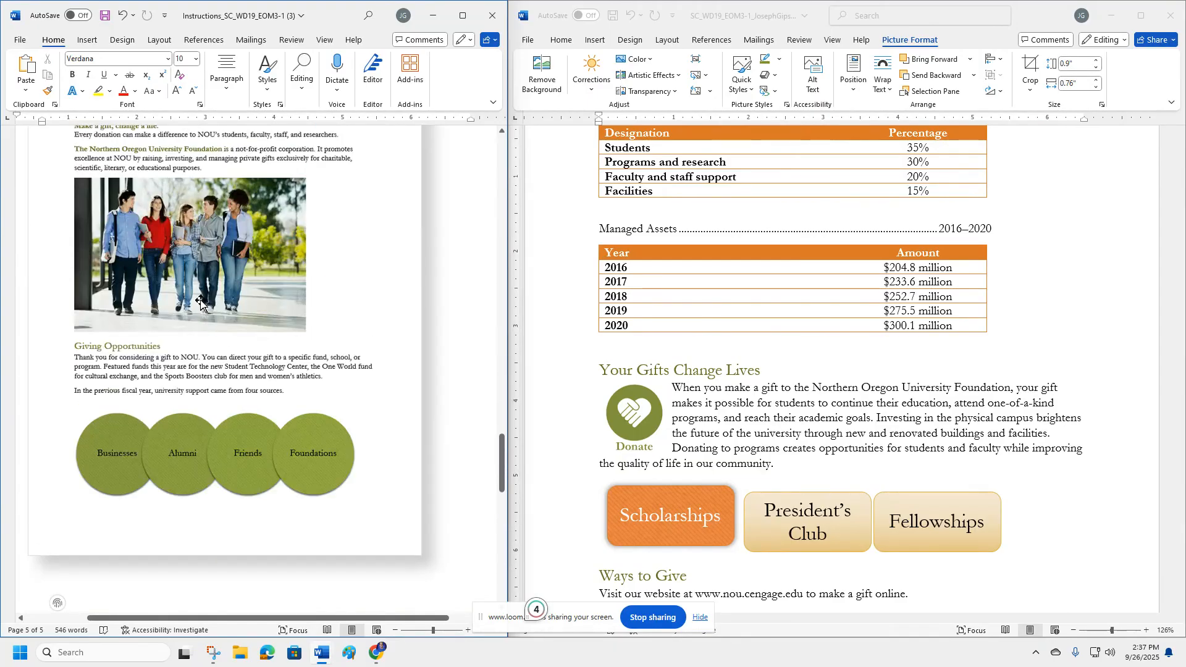
{"action": "scroll", "coordinate": [201, 303], "scroll_direction": "down", "scroll_amount": 8}
{"action": "scroll", "coordinate": [201, 303], "scroll_direction": "up", "scroll_amount": 10}
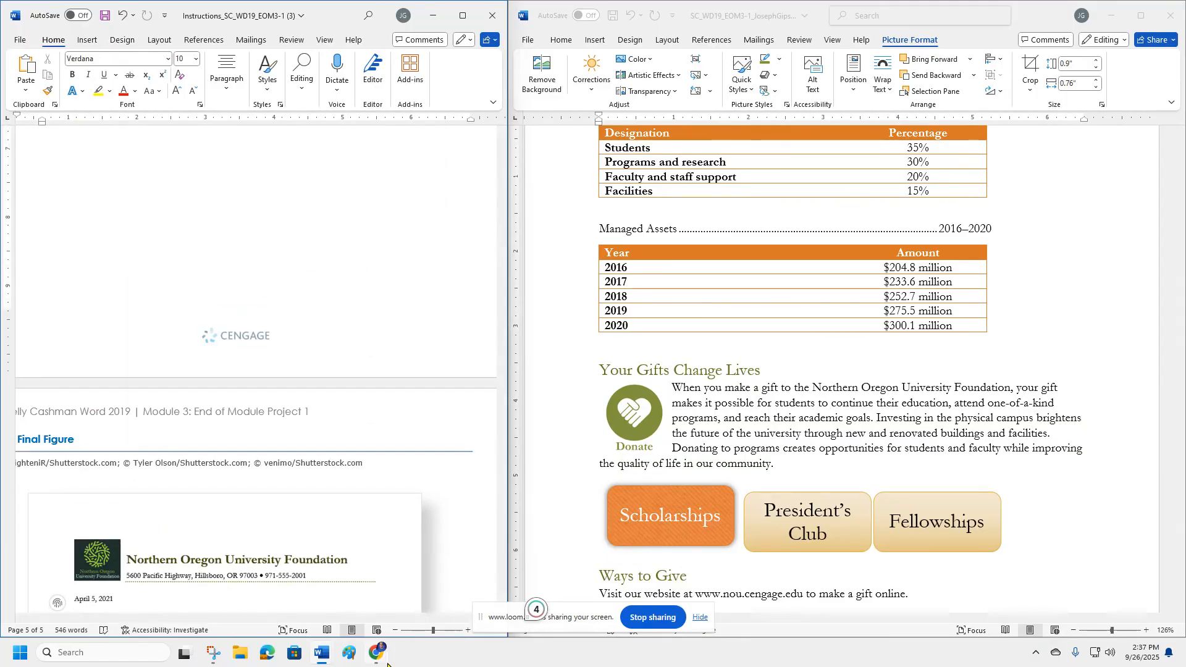
{"action": "mouse_move", "coordinate": [369, 636]}
{"action": "left_click", "coordinate": [339, 611]}
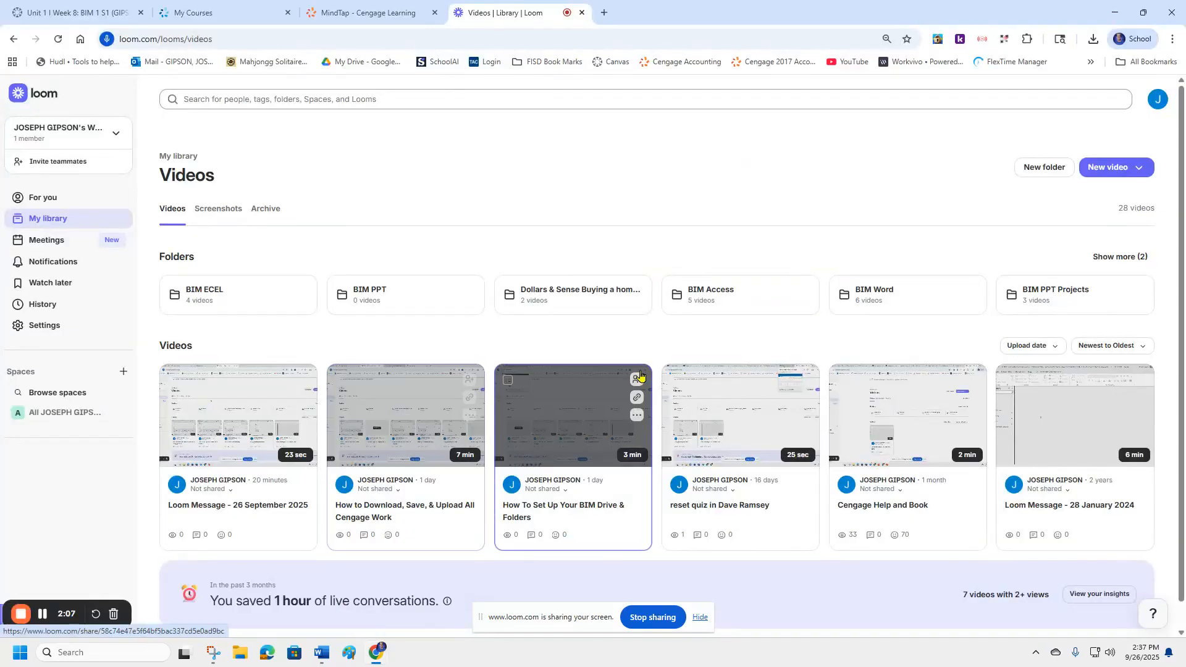
{"action": "left_click", "coordinate": [1115, 12]}
Step: Apply the Moderate Effect - Gold, Accent 6 shape style to the "President's Club" shape
{"action": "scroll", "coordinate": [251, 355], "scroll_direction": "up", "scroll_amount": 10}
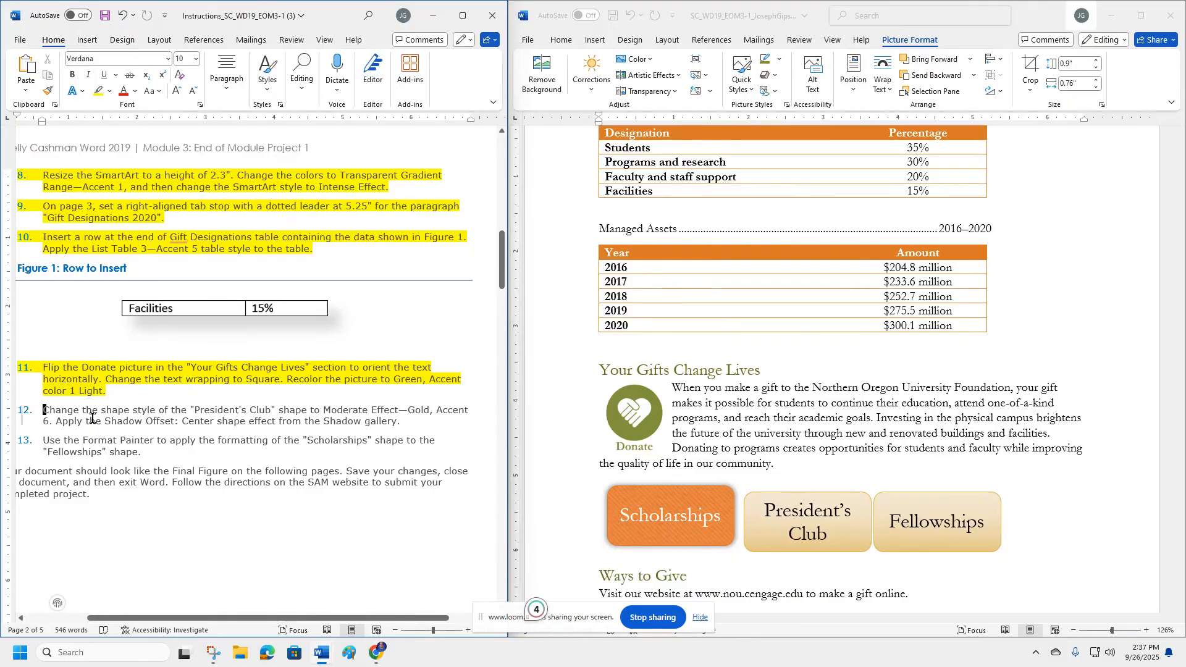
{"action": "scroll", "coordinate": [185, 402], "scroll_direction": "down", "scroll_amount": 3}
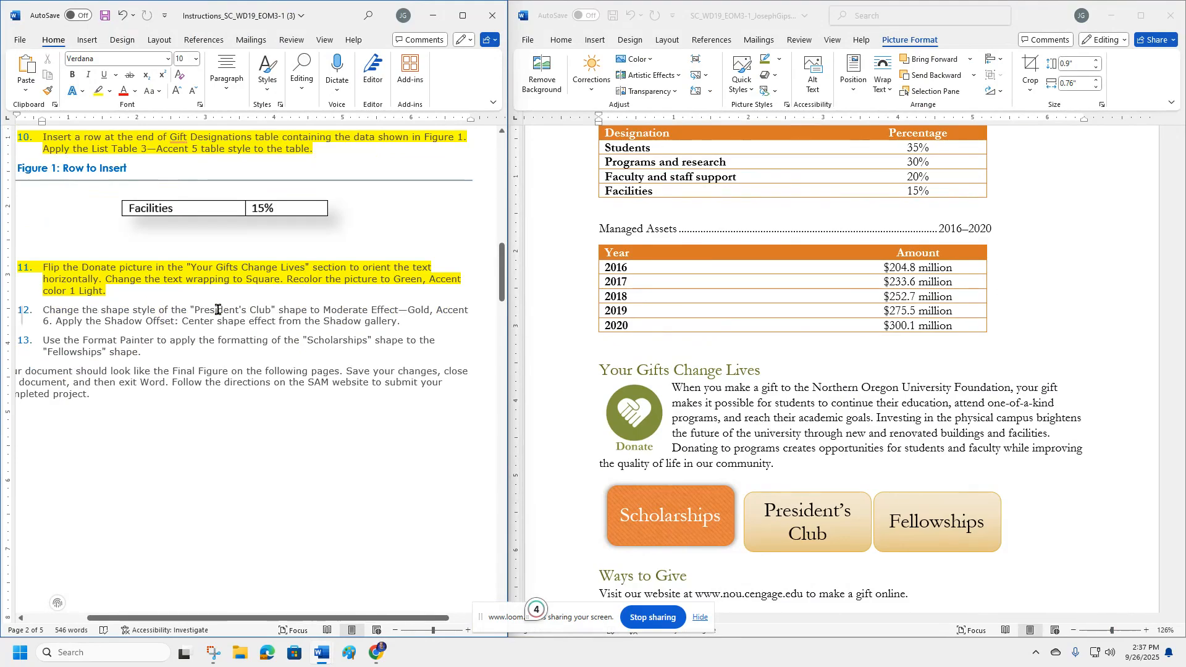
{"action": "left_click", "coordinate": [766, 507]}
{"action": "double_click", "coordinate": [769, 510]}
{"action": "triple_click", "coordinate": [769, 510]}
{"action": "left_click", "coordinate": [908, 40]}
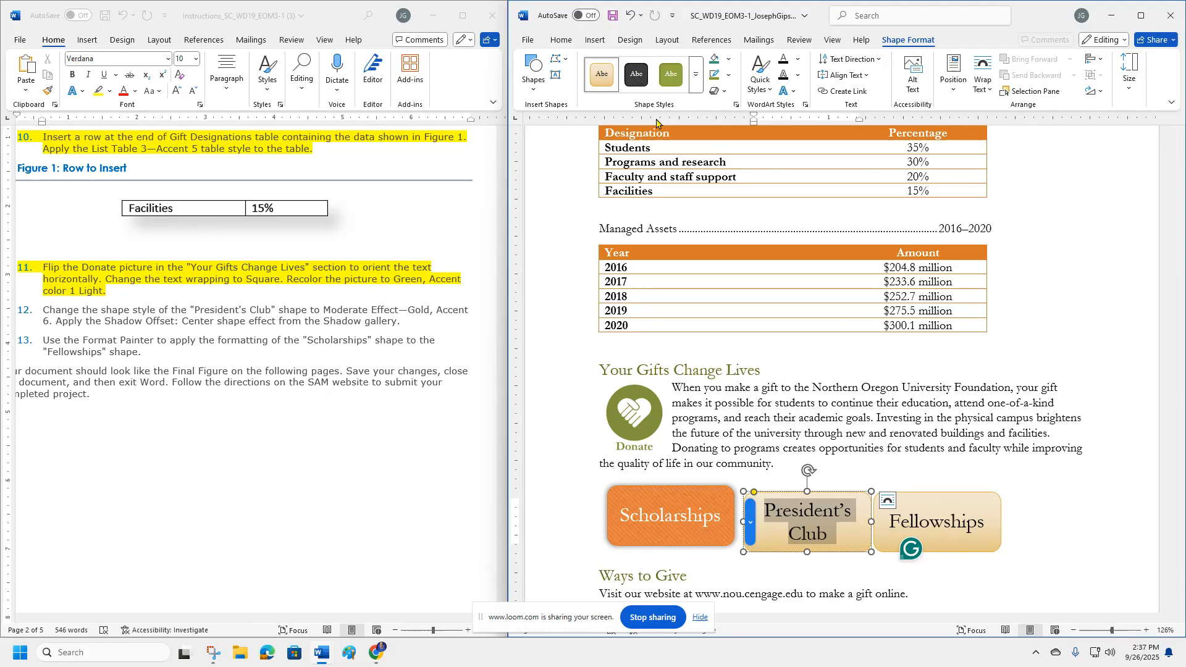
{"action": "left_click", "coordinate": [695, 74]}
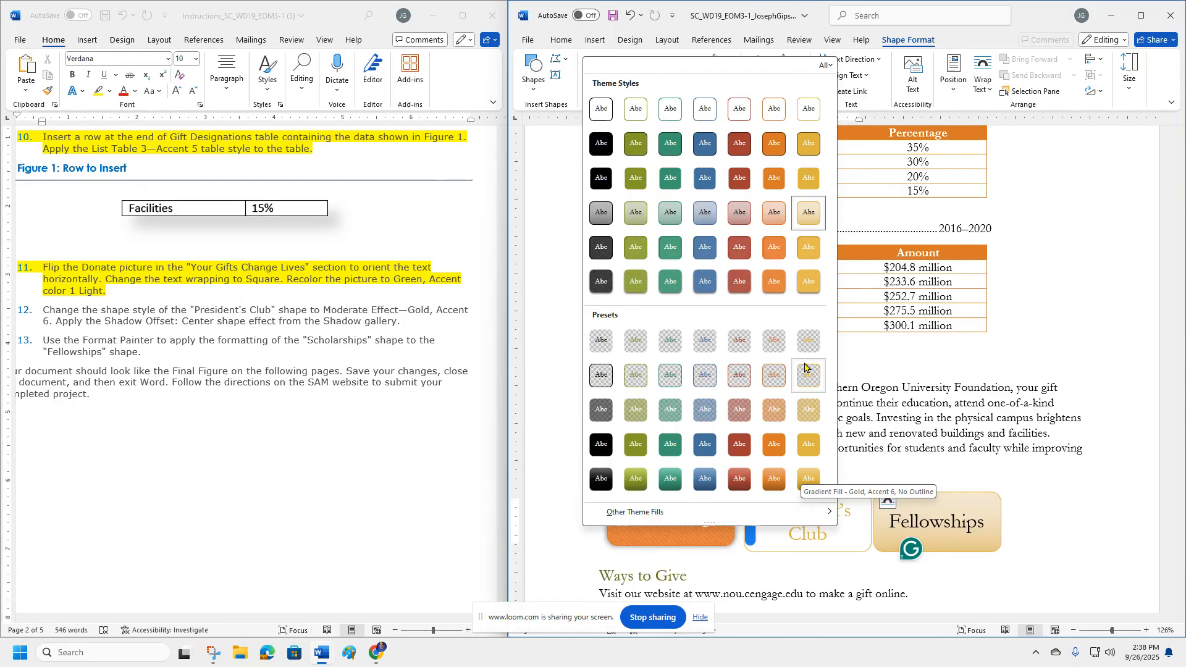
{"action": "left_click", "coordinate": [806, 246]}
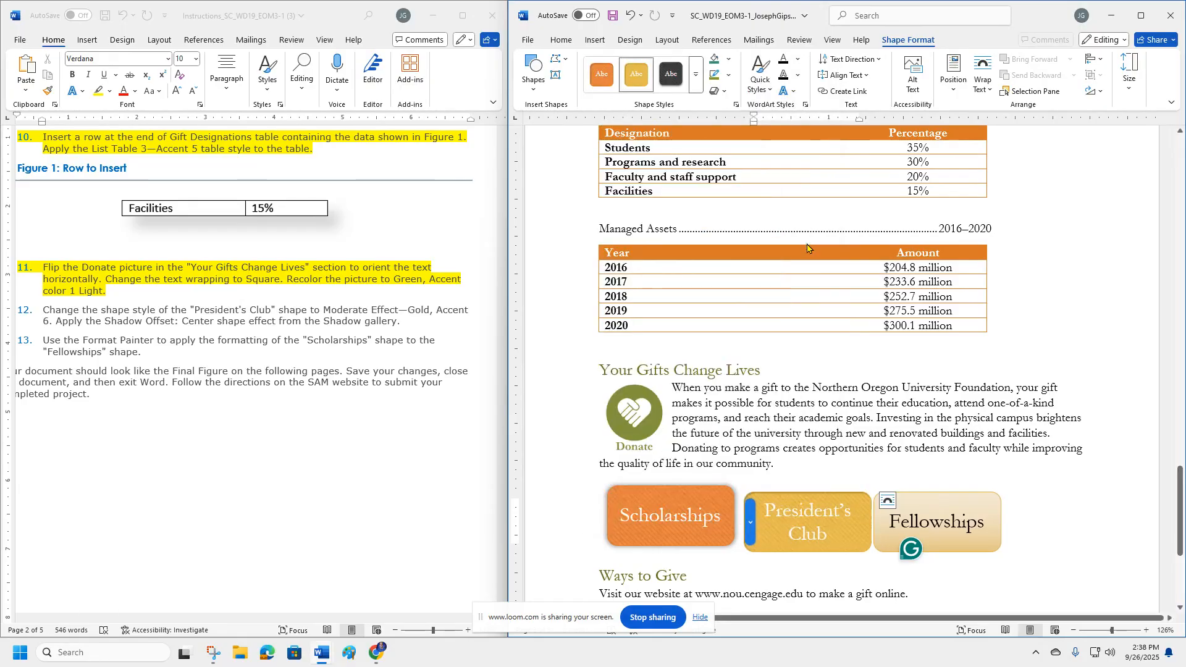
Step: Highlight the first sentence of project step 12, about the shape style, in yellow in the instructions
{"action": "left_click", "coordinate": [131, 298]}
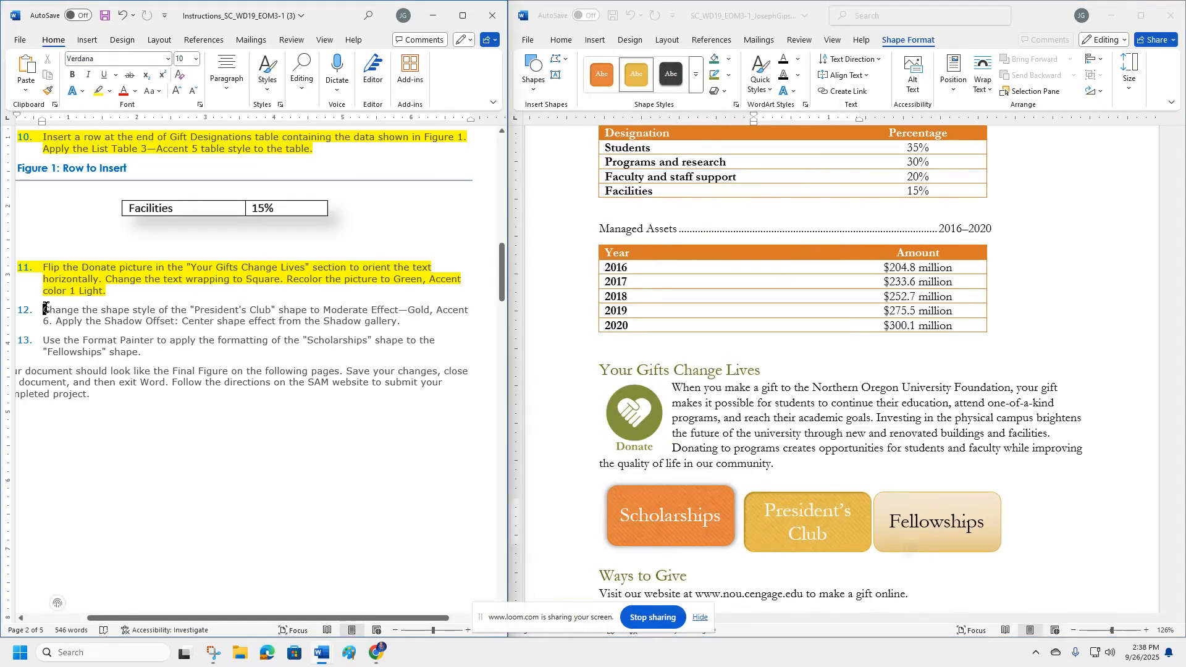
{"action": "left_click_drag", "start_coordinate": [43, 309], "coordinate": [54, 322]}
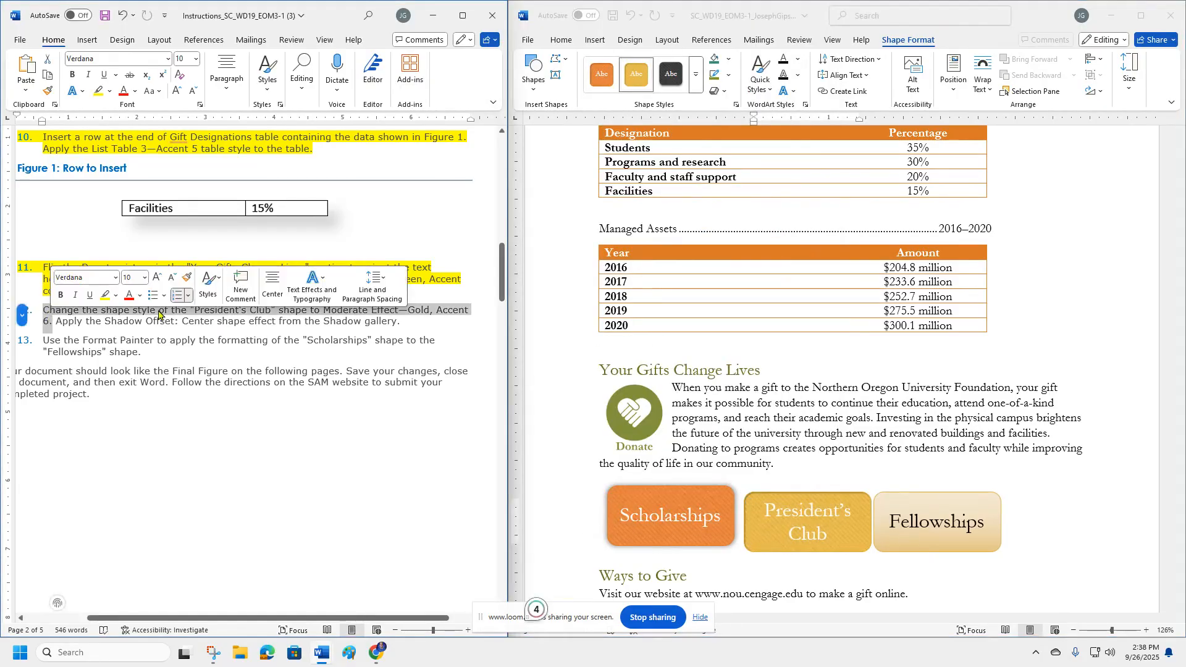
{"action": "left_click", "coordinate": [105, 295]}
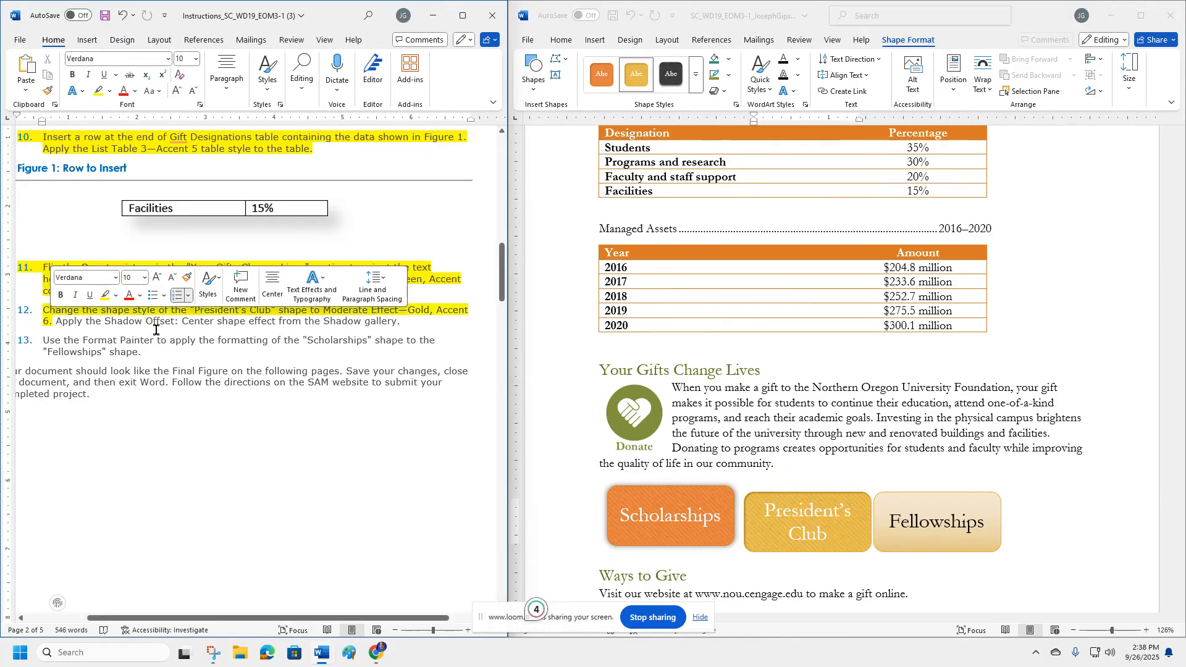
Step: Apply the Offset: Center outer shadow effect to the "President's Club" shape
{"action": "left_click", "coordinate": [803, 516]}
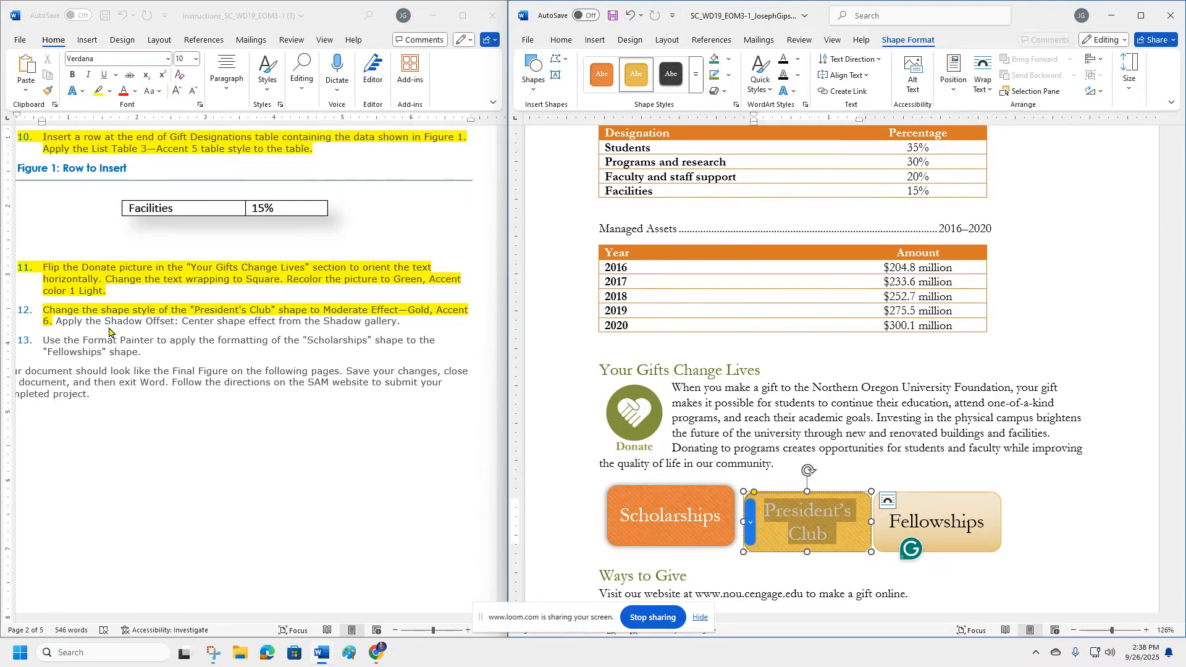
{"action": "left_click", "coordinate": [725, 92]}
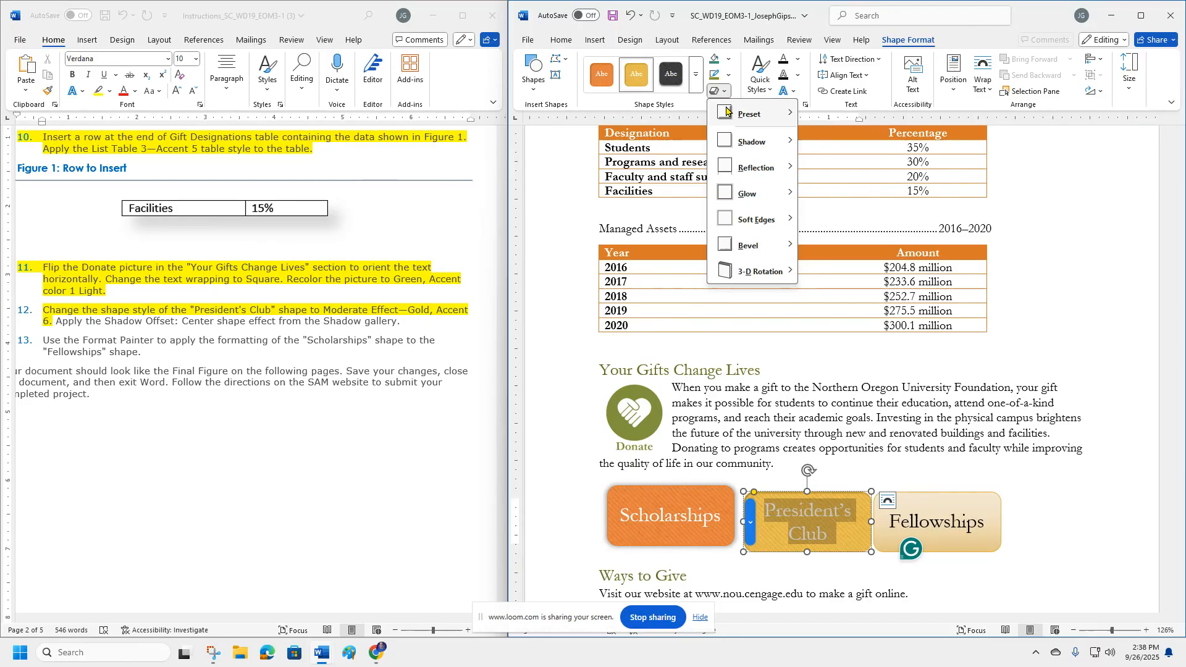
{"action": "mouse_move", "coordinate": [755, 142]}
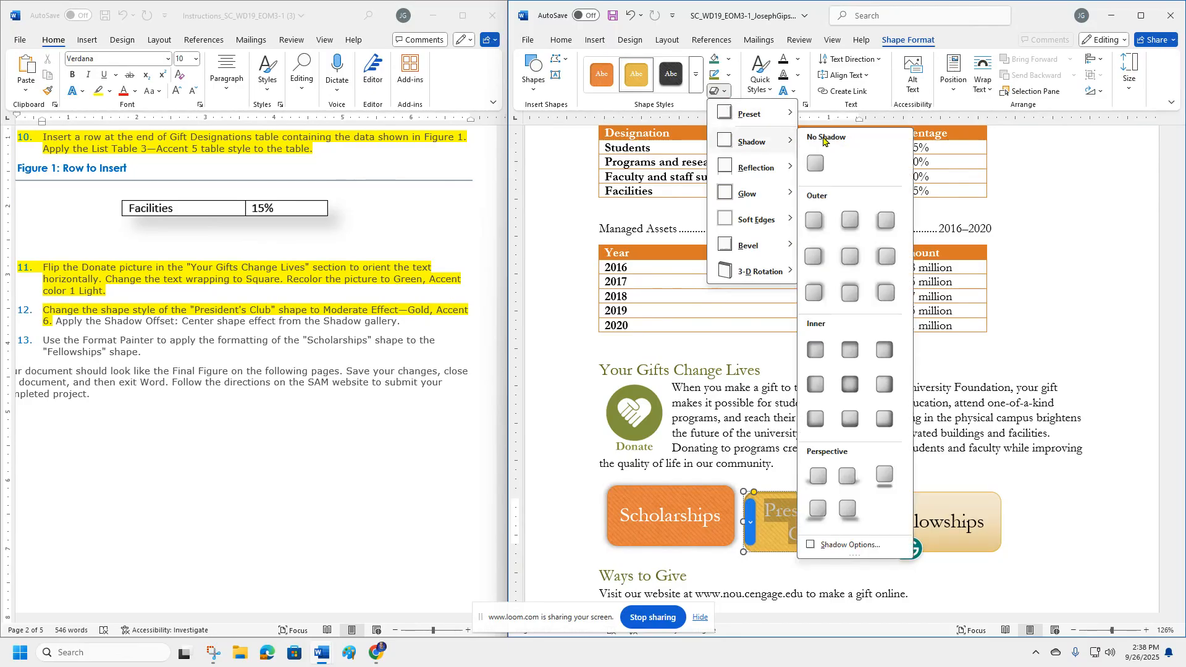
{"action": "left_click", "coordinate": [851, 254]}
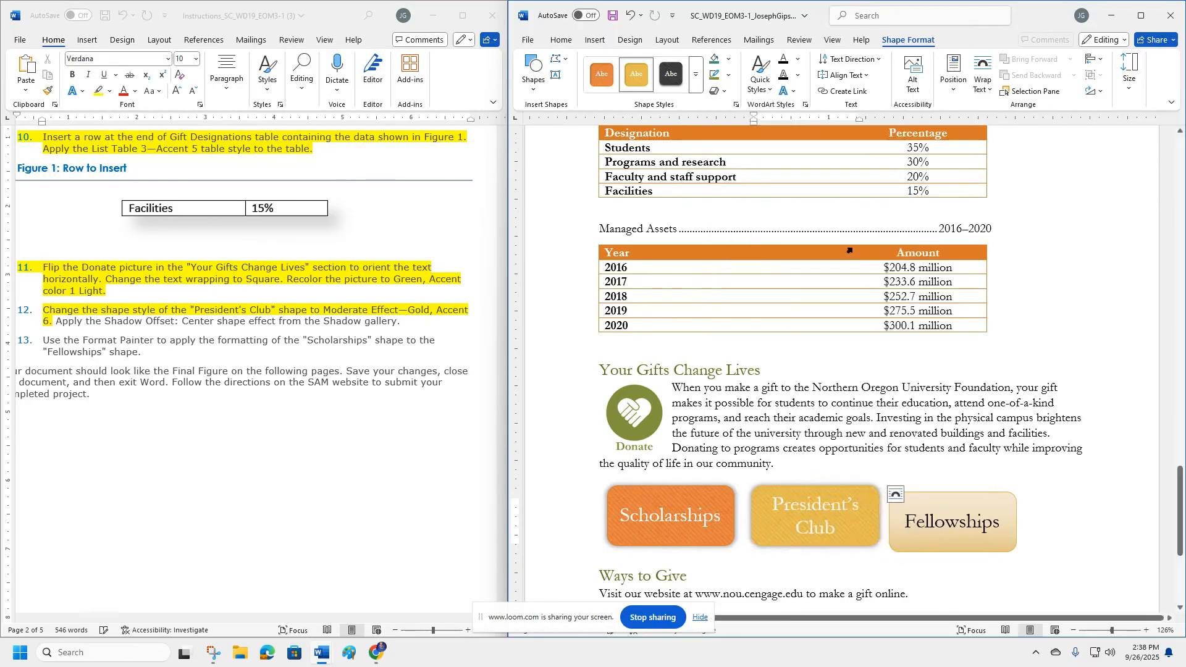
{"action": "left_click", "coordinate": [748, 404]}
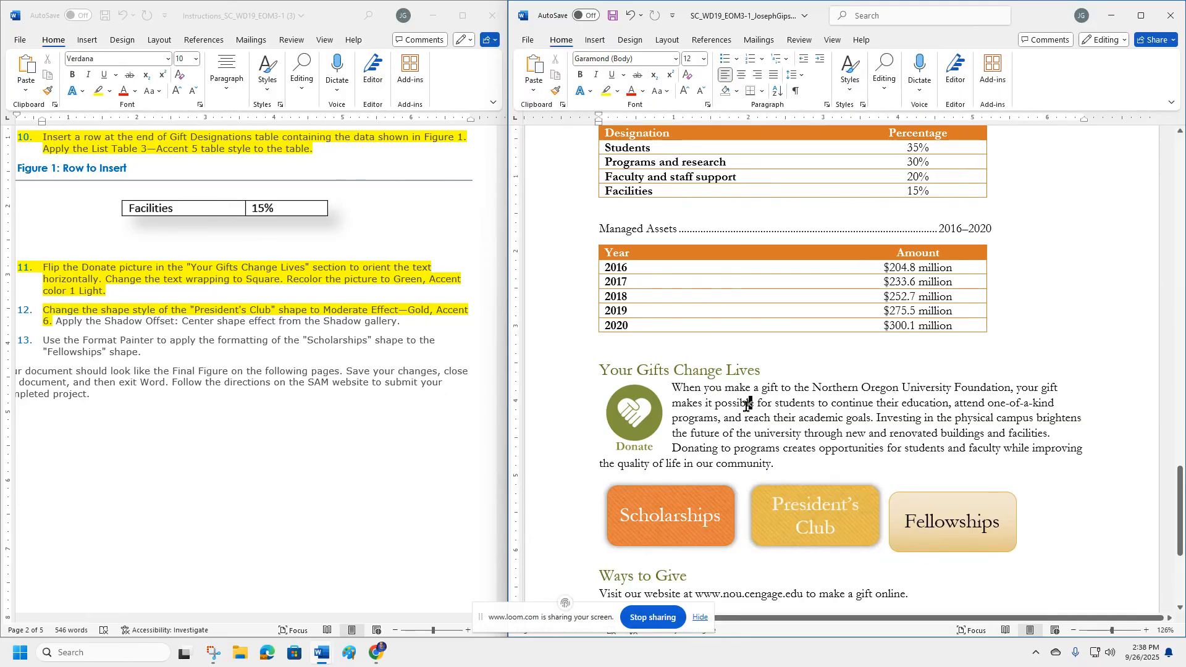
Step: Highlight the whole of project step 12 in the instructions in yellow
{"action": "triple_click", "coordinate": [211, 326]}
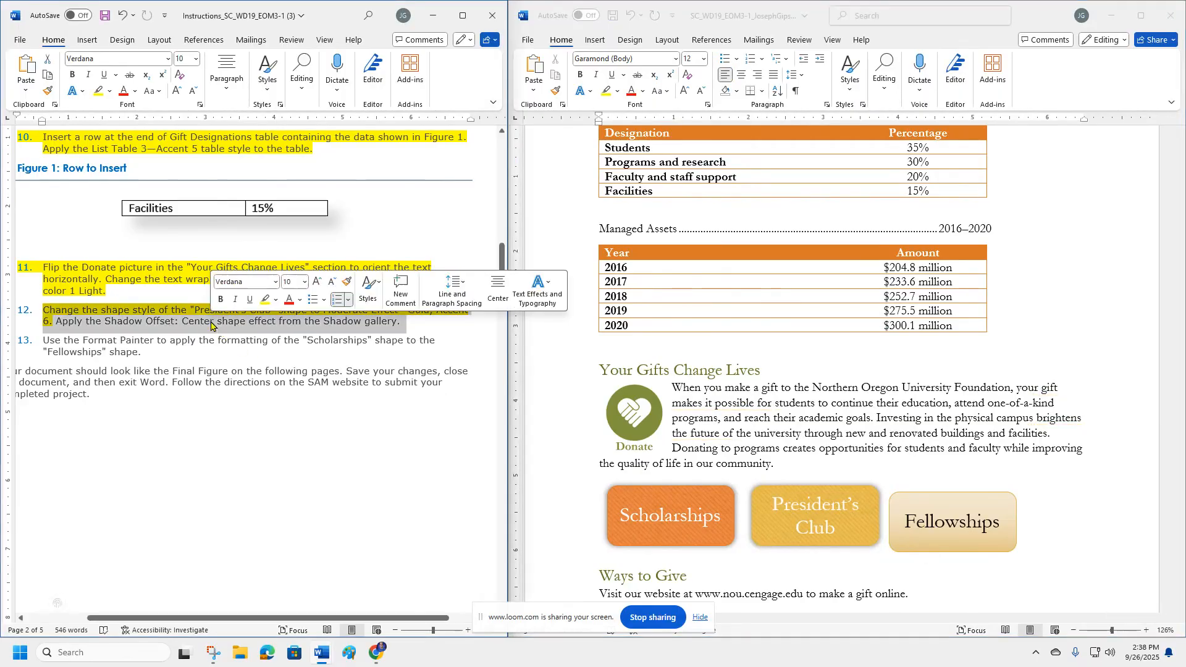
{"action": "left_click", "coordinate": [265, 299]}
{"action": "mouse_move", "coordinate": [374, 650]}
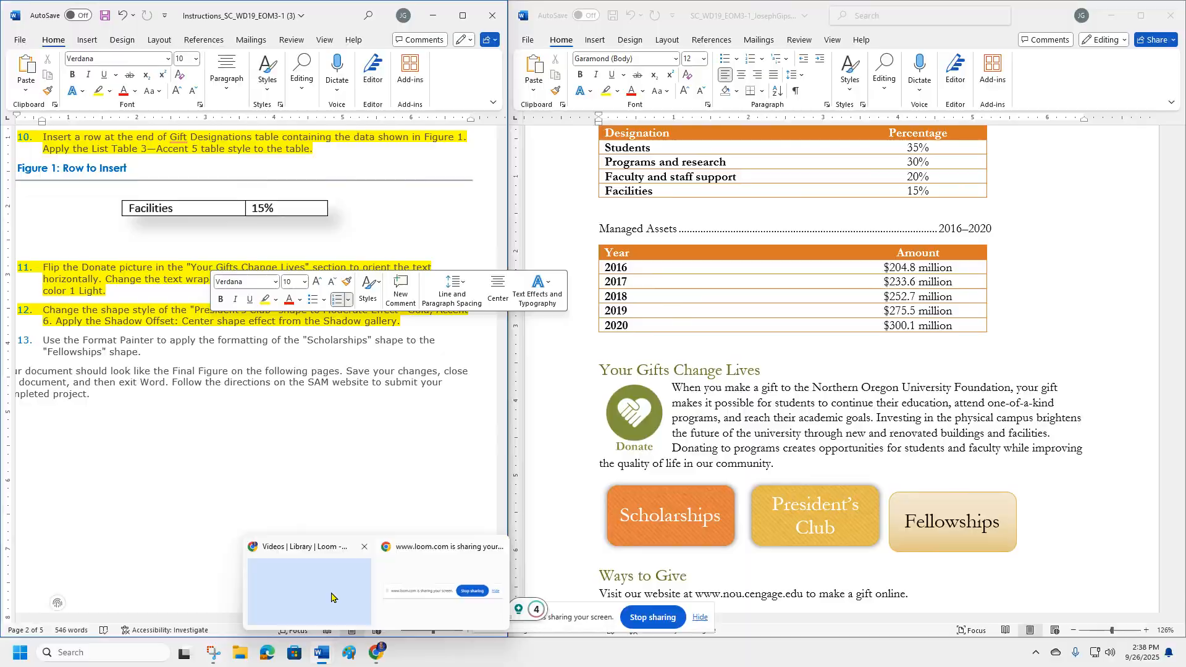
{"action": "left_click", "coordinate": [344, 553]}
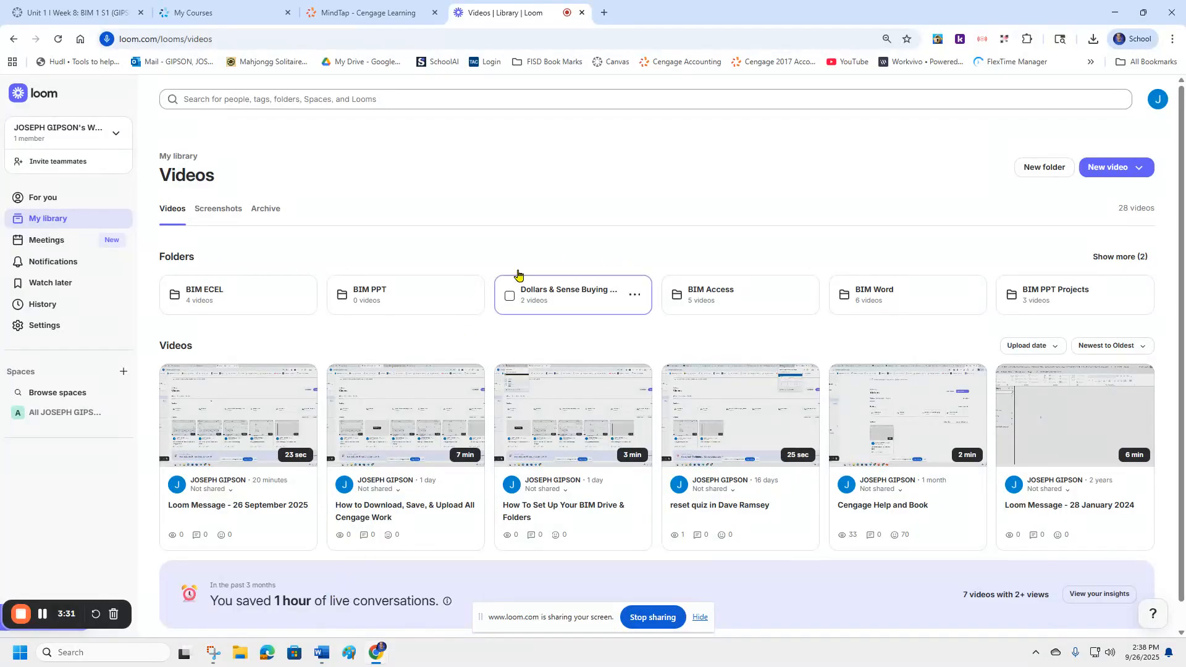
{"action": "left_click", "coordinate": [1109, 15]}
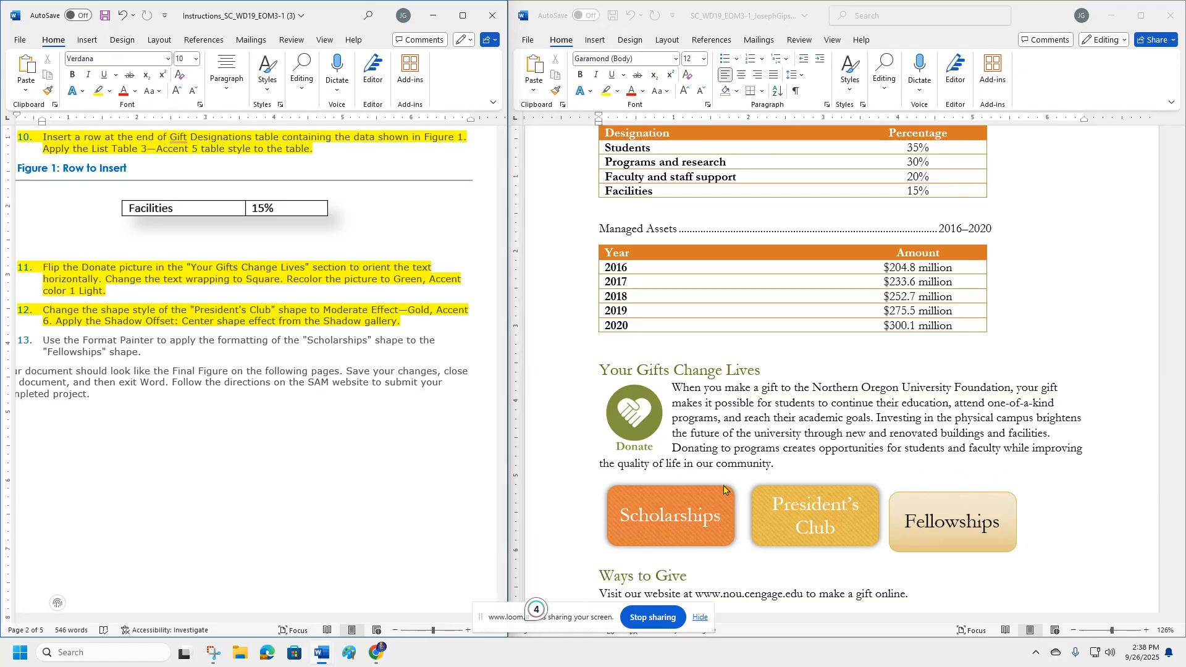
Step: Copy the formatting of the "Scholarships" shape to the "Fellowships" shape with the Format Painter
{"action": "left_click", "coordinate": [684, 498]}
{"action": "left_click", "coordinate": [688, 516]}
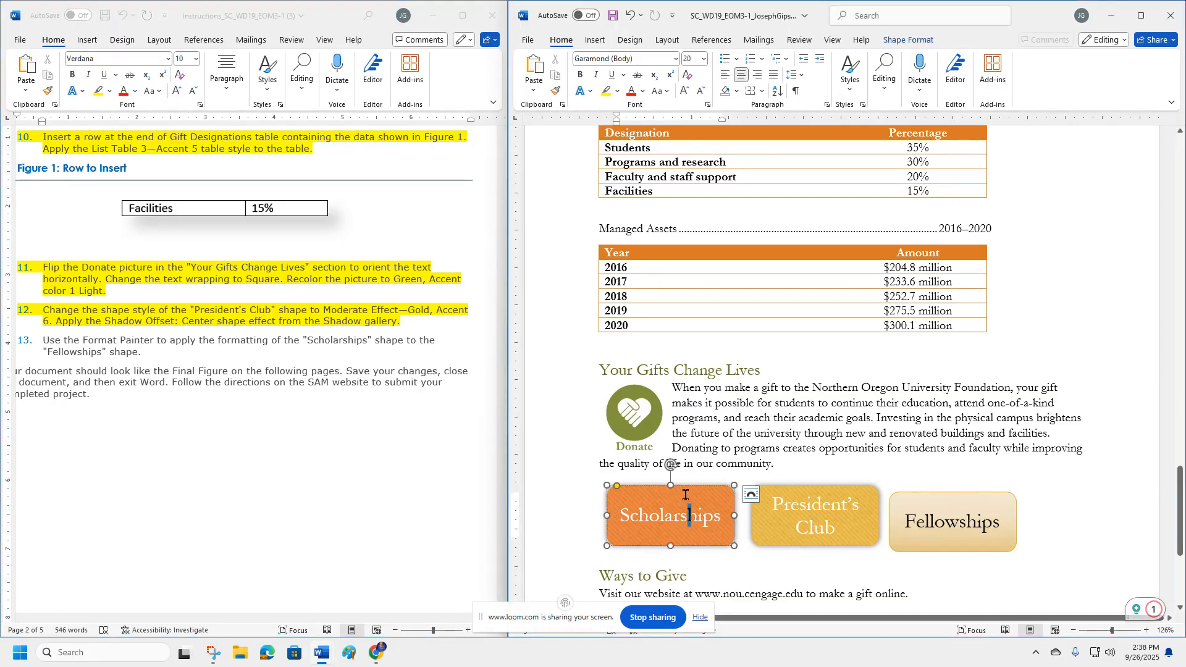
{"action": "left_click", "coordinate": [555, 90]}
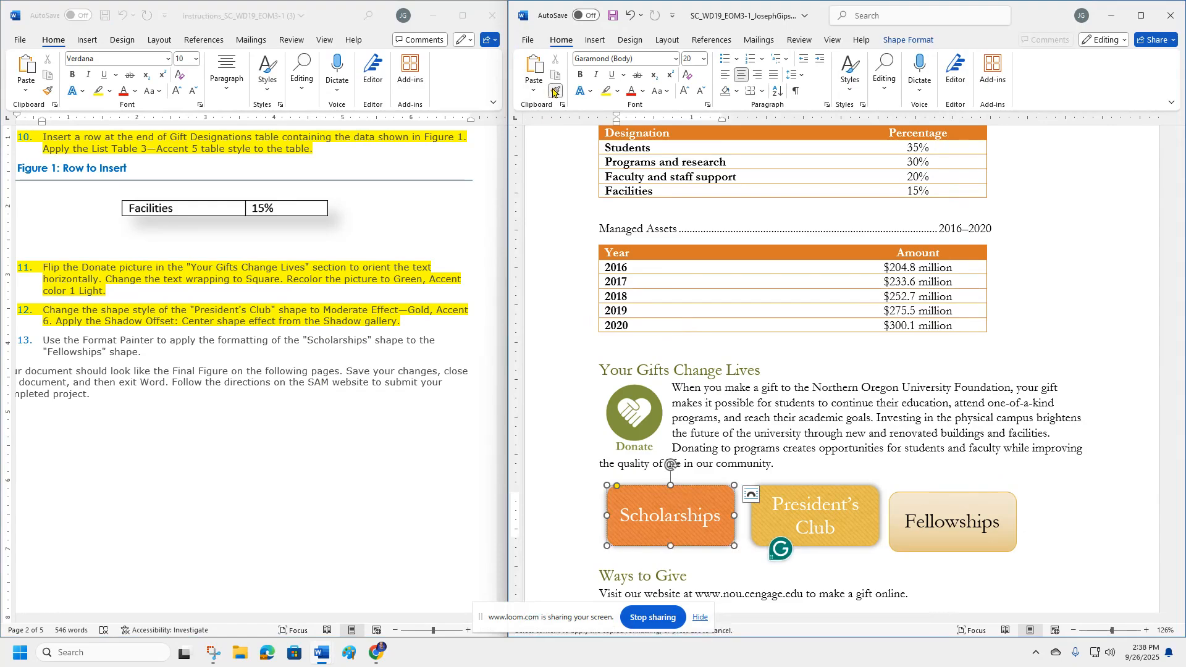
{"action": "left_click", "coordinate": [1005, 505]}
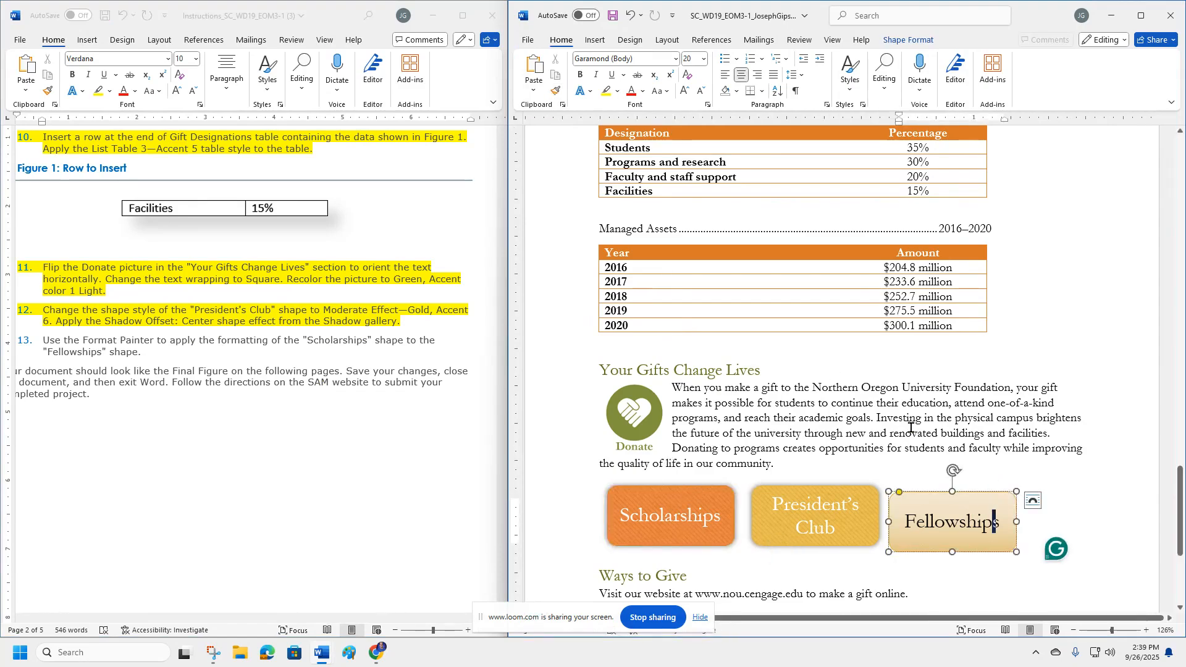
{"action": "left_click", "coordinate": [704, 494]}
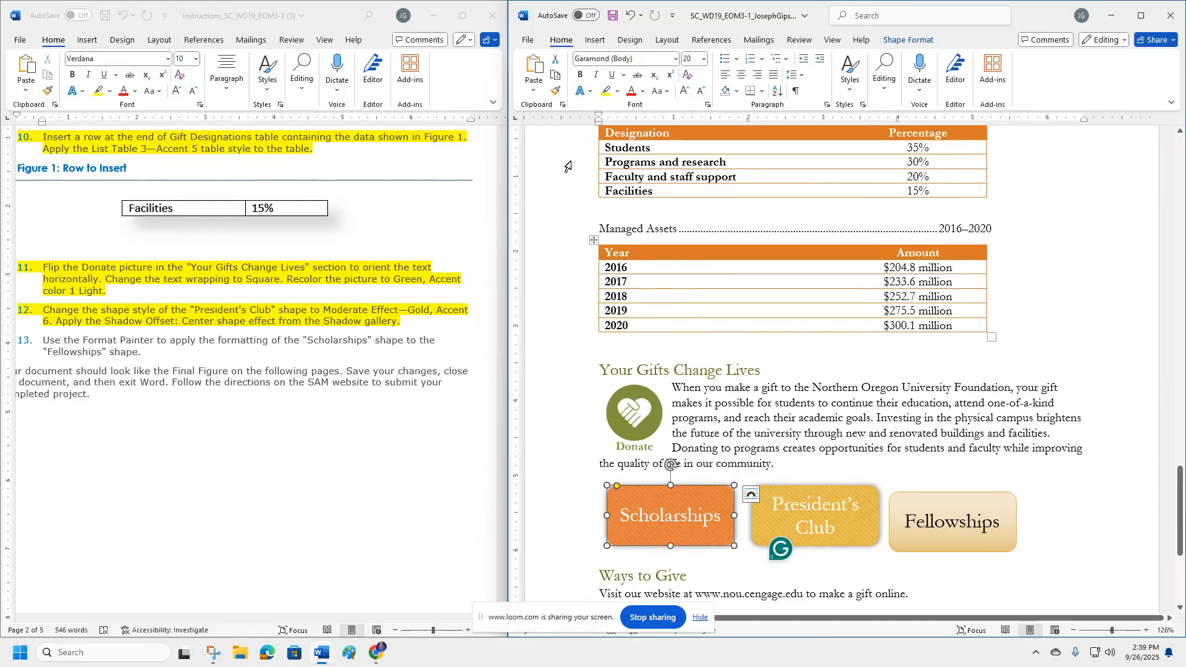
{"action": "left_click", "coordinate": [560, 93]}
{"action": "left_click", "coordinate": [955, 499]}
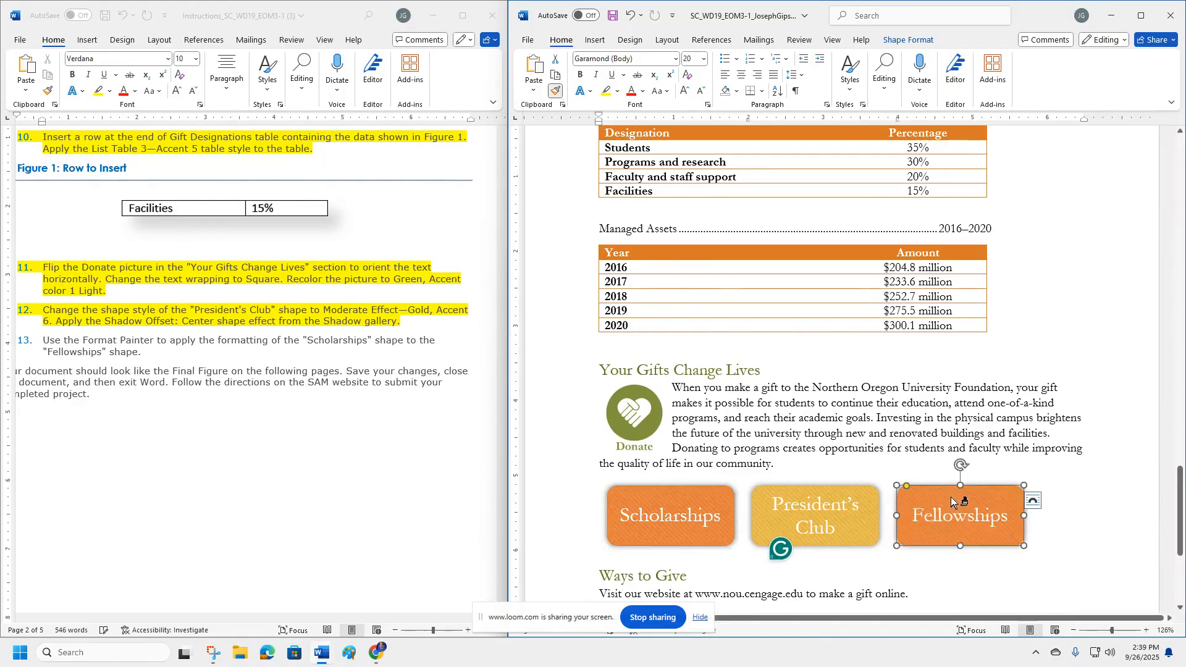
{"action": "left_click", "coordinate": [883, 417]}
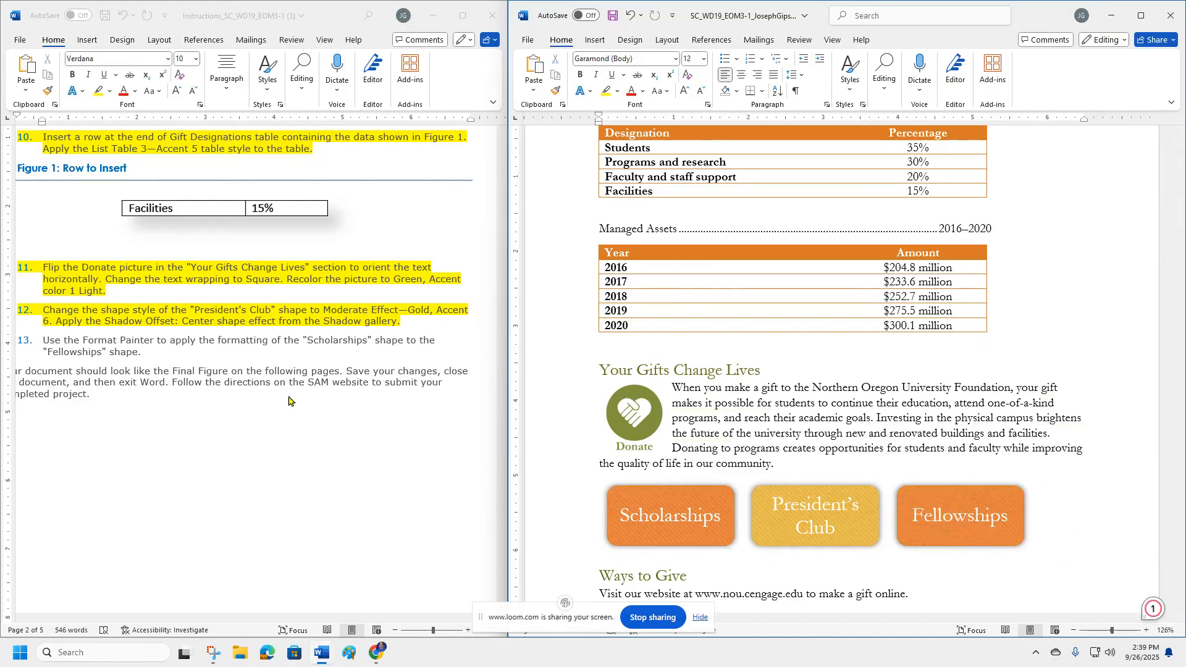
Step: Review the Final Figure pages in the instructions against the edited document
{"action": "scroll", "coordinate": [286, 400], "scroll_direction": "down", "scroll_amount": 15}
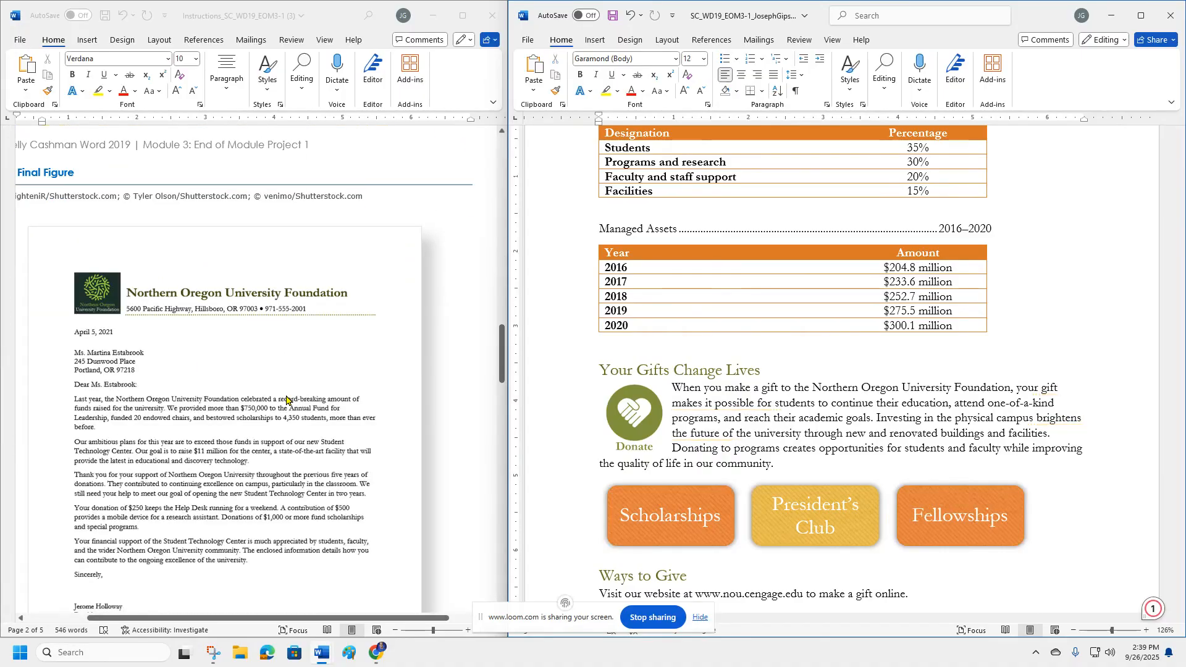
{"action": "scroll", "coordinate": [286, 400], "scroll_direction": "down", "scroll_amount": 10}
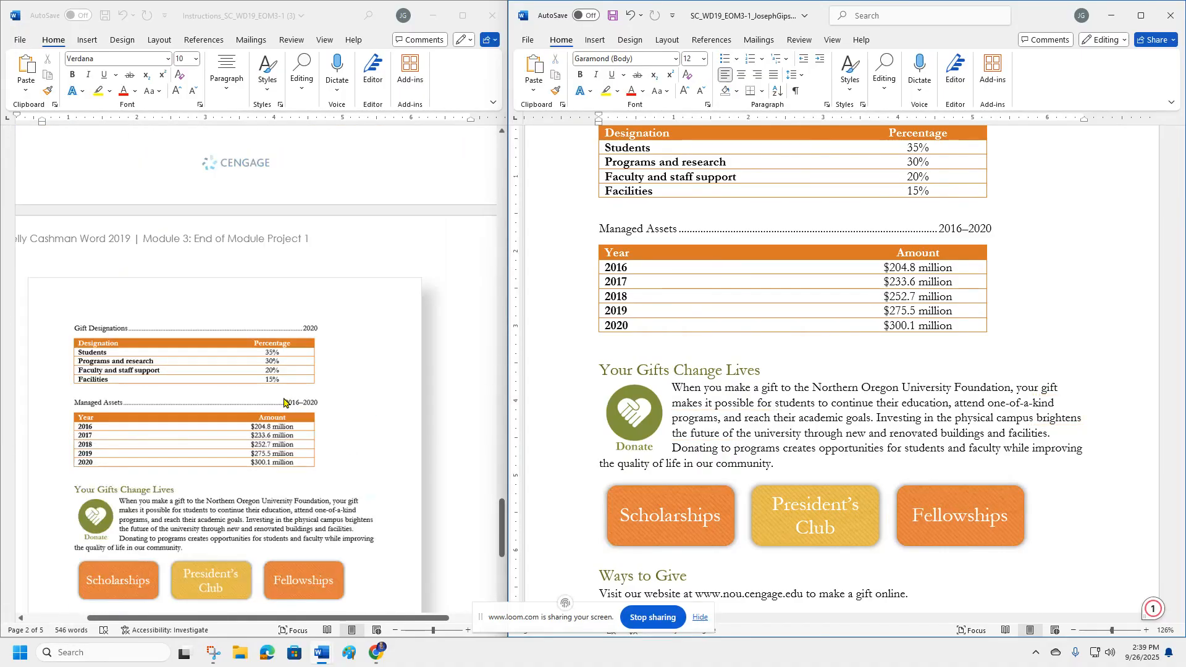
{"action": "scroll", "coordinate": [284, 402], "scroll_direction": "up", "scroll_amount": 3}
{"action": "scroll", "coordinate": [285, 402], "scroll_direction": "up", "scroll_amount": 15}
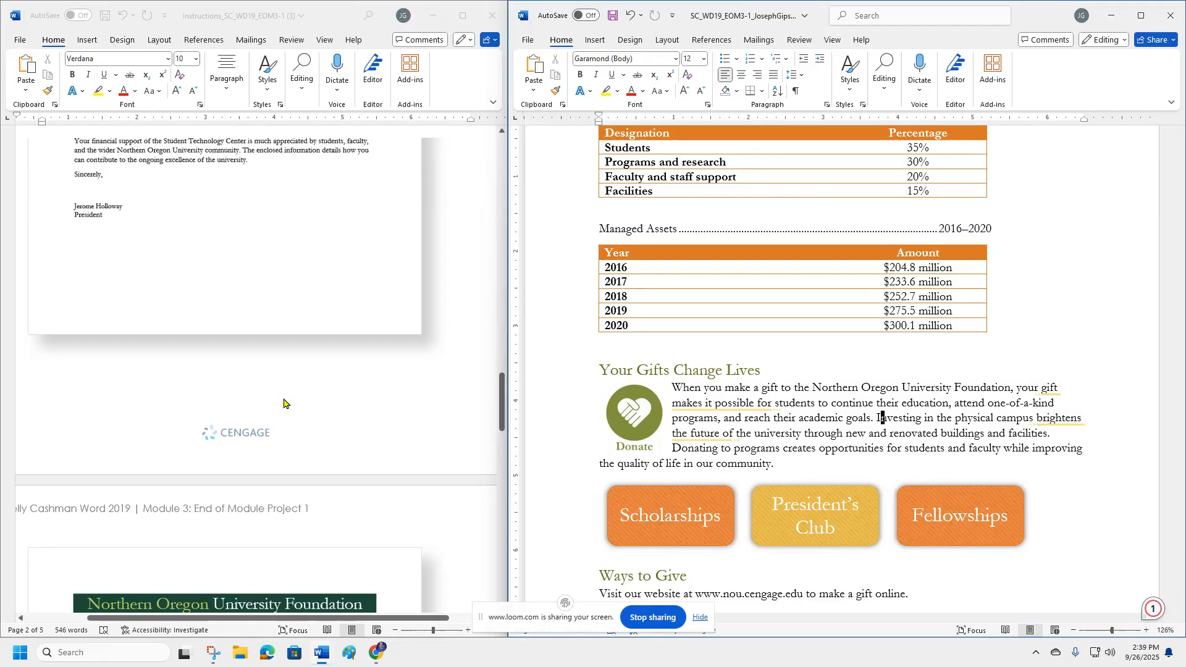
{"action": "mouse_move", "coordinate": [376, 652]}
{"action": "left_click", "coordinate": [338, 598]}
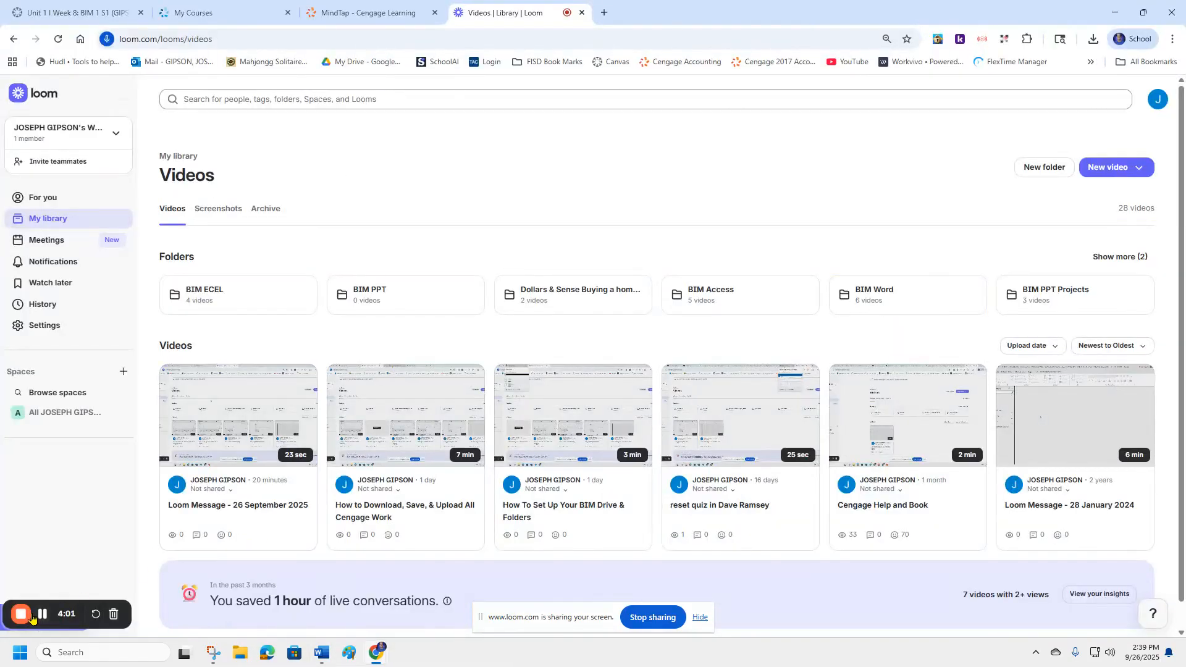
{"action": "left_click", "coordinate": [1110, 17]}
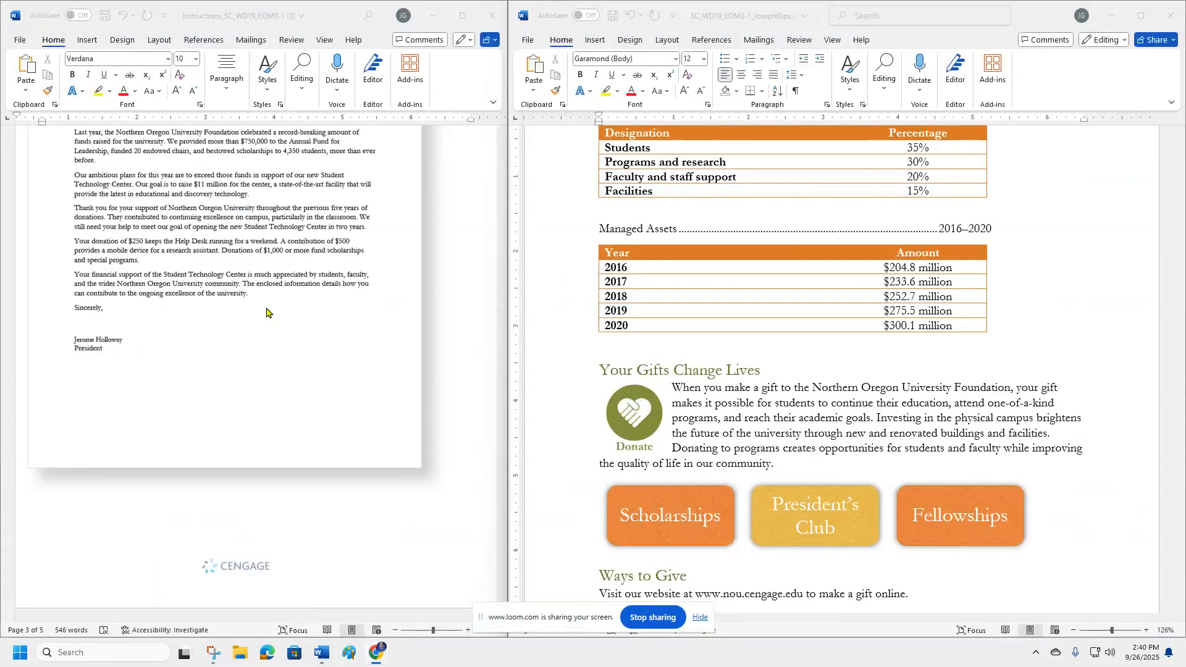
Step: Compare the last Final Figure page, with the three shapes and the "Ways to Give" section, with the end of the edited document
{"action": "scroll", "coordinate": [255, 339], "scroll_direction": "up", "scroll_amount": 5}
{"action": "scroll", "coordinate": [253, 338], "scroll_direction": "down", "scroll_amount": 20}
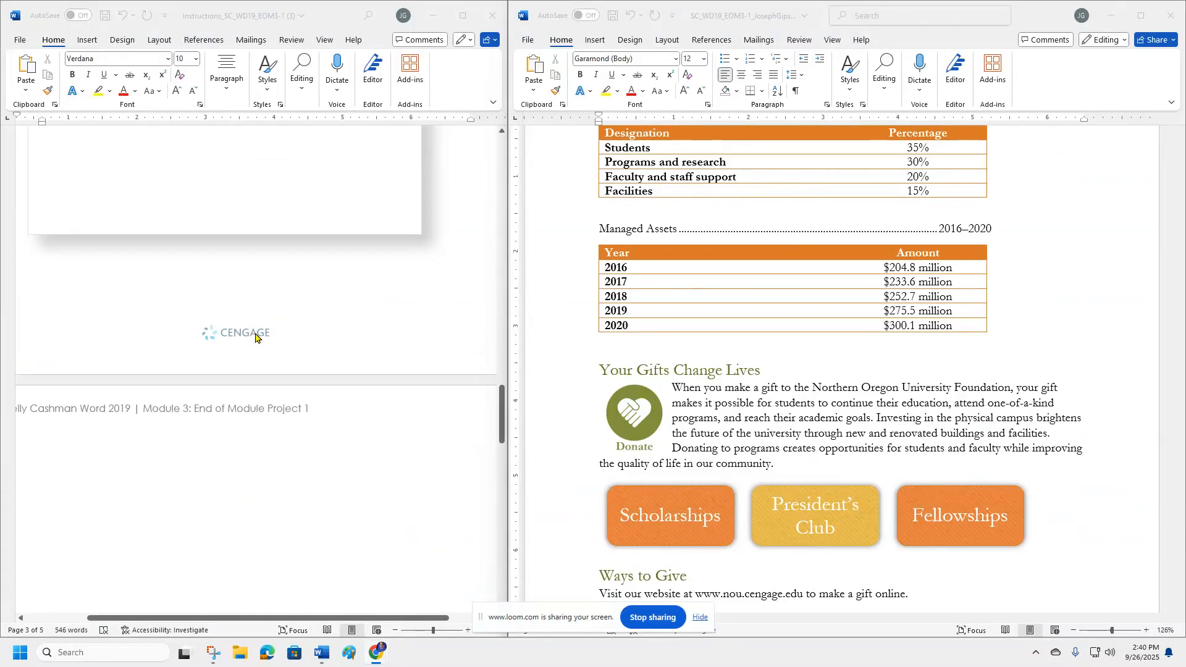
{"action": "scroll", "coordinate": [253, 338], "scroll_direction": "down", "scroll_amount": 10}
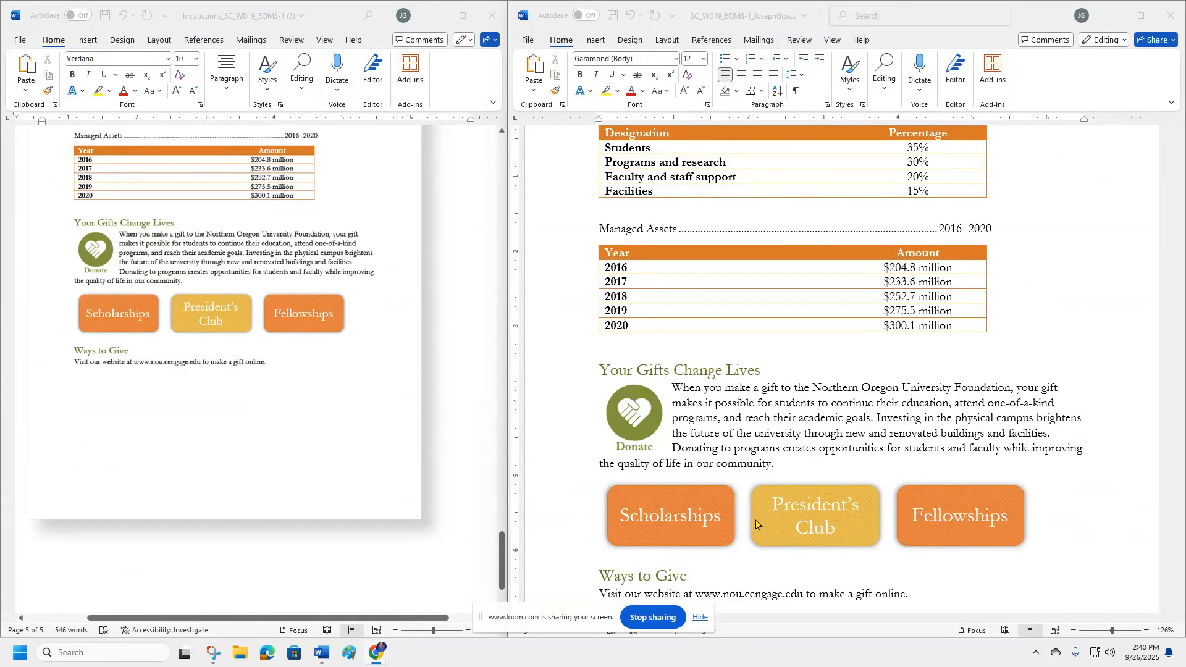
{"action": "scroll", "coordinate": [772, 479], "scroll_direction": "down", "scroll_amount": 3}
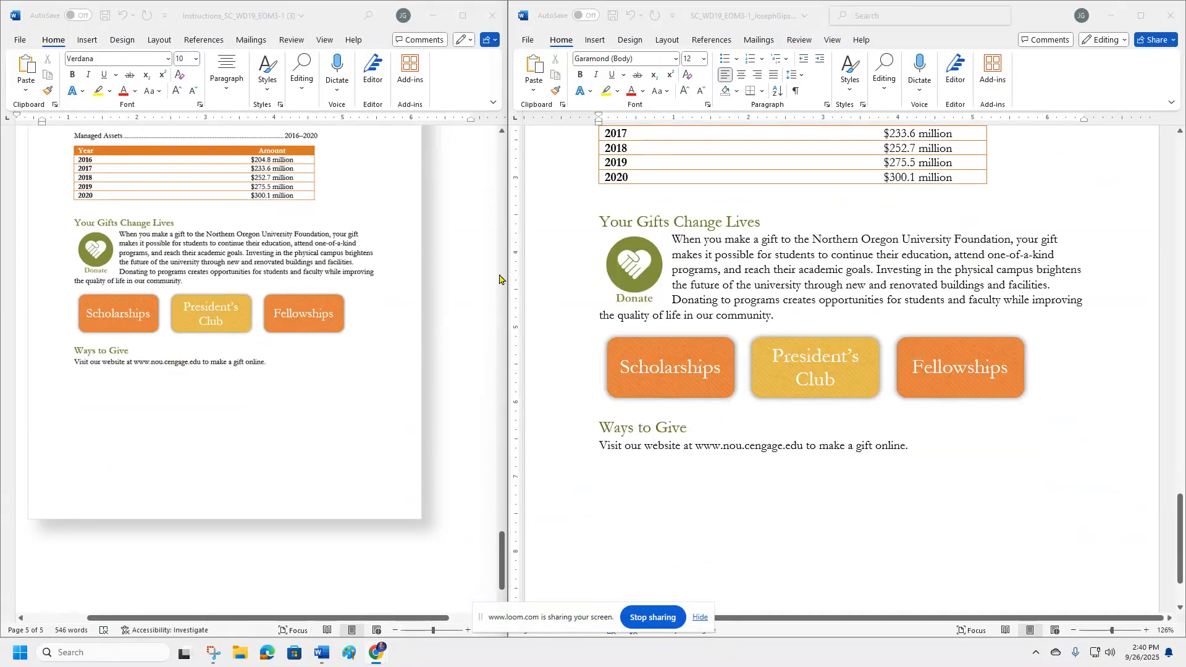
{"action": "scroll", "coordinate": [181, 345], "scroll_direction": "up", "scroll_amount": 20}
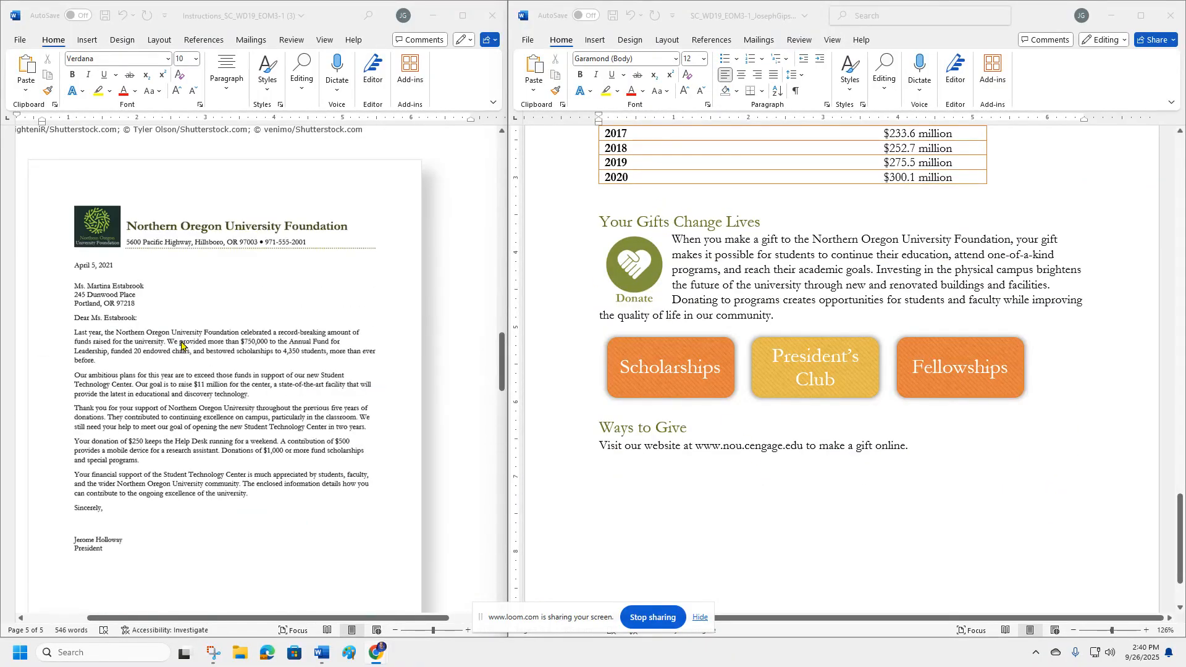
{"action": "scroll", "coordinate": [181, 344], "scroll_direction": "up", "scroll_amount": 15}
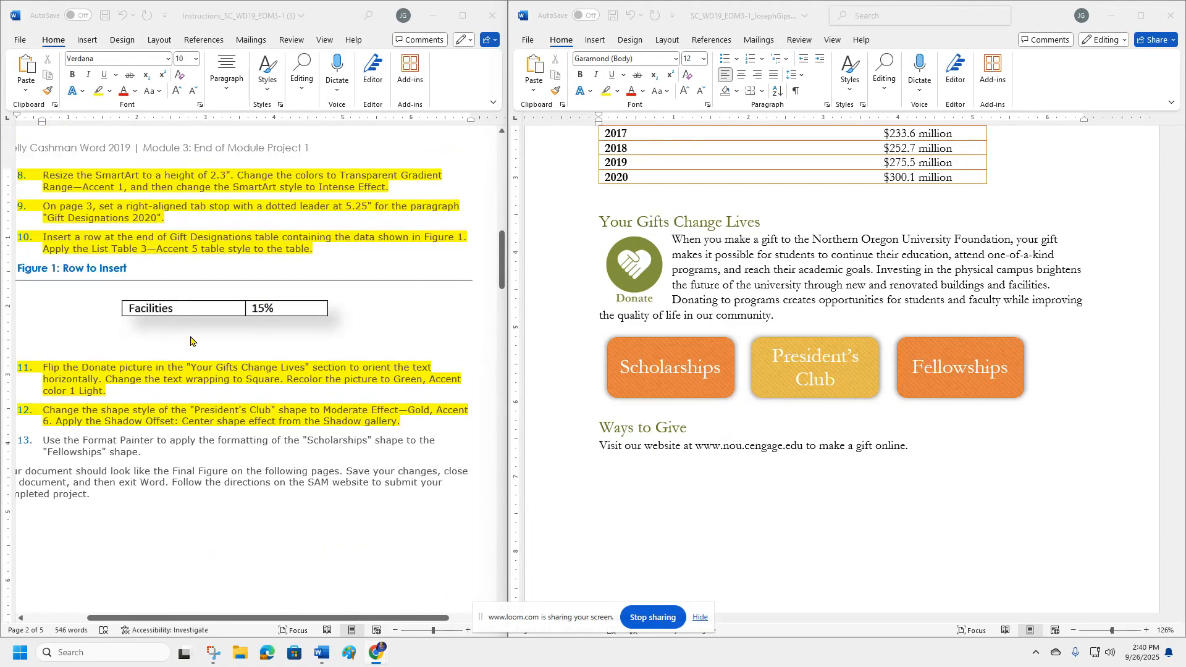
Step: Save the edited project document, and close both it and the instructions document
{"action": "left_click", "coordinate": [612, 17]}
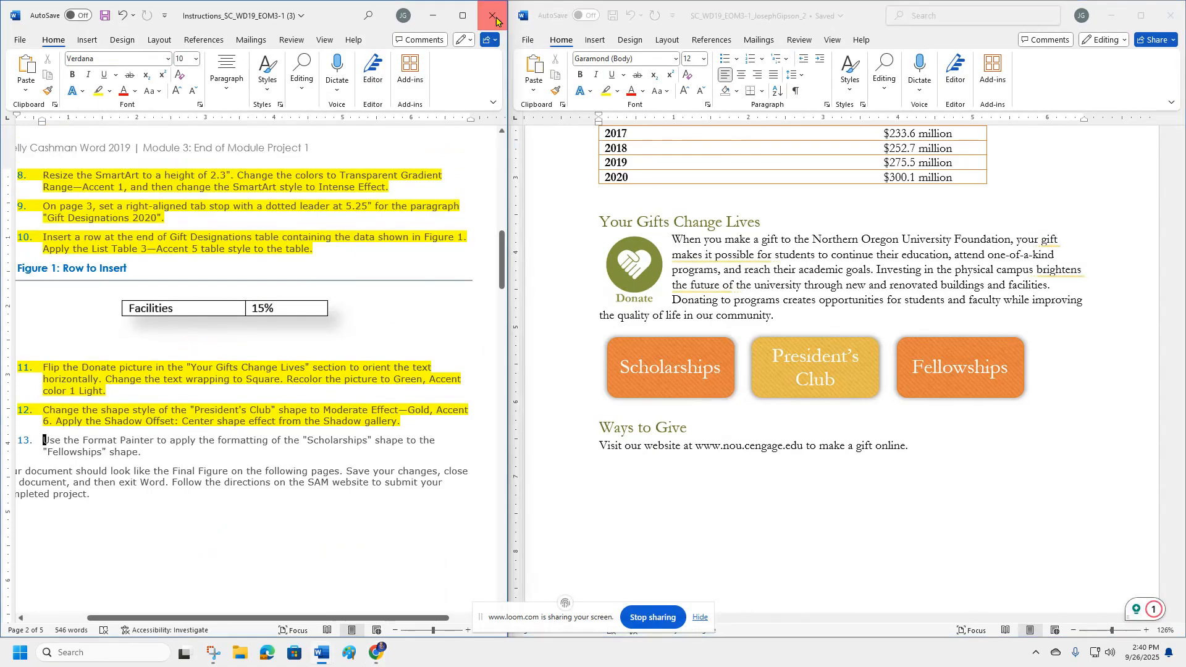
{"action": "left_click", "coordinate": [492, 16]}
{"action": "left_click", "coordinate": [251, 420]}
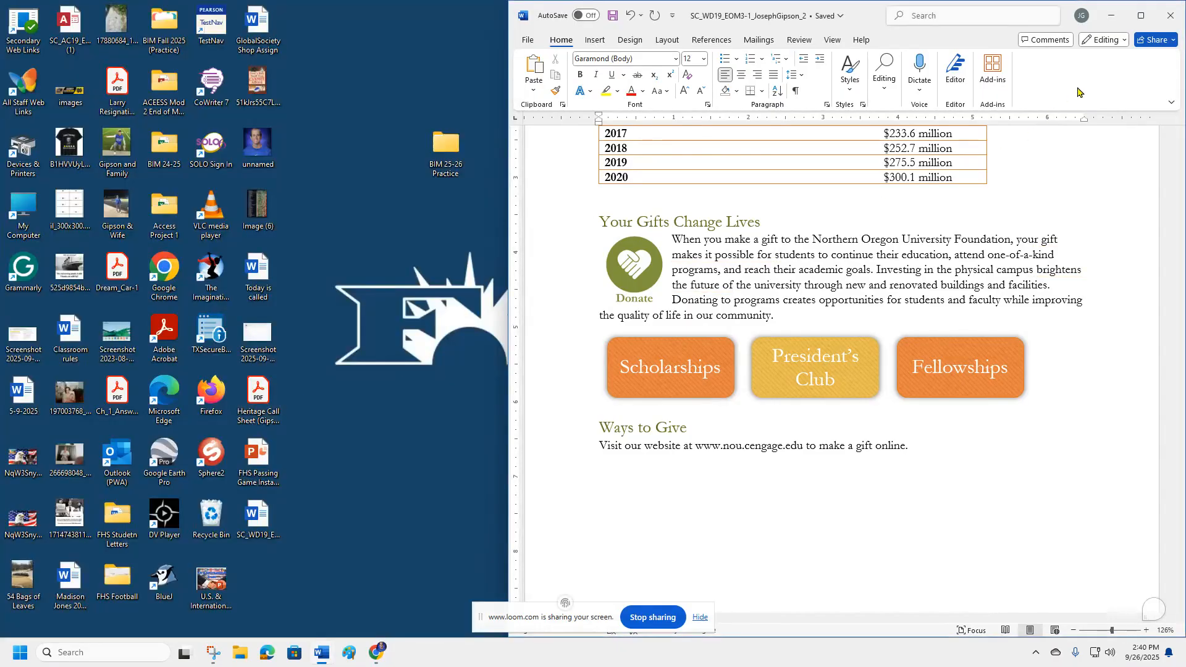
{"action": "left_click", "coordinate": [1169, 16]}
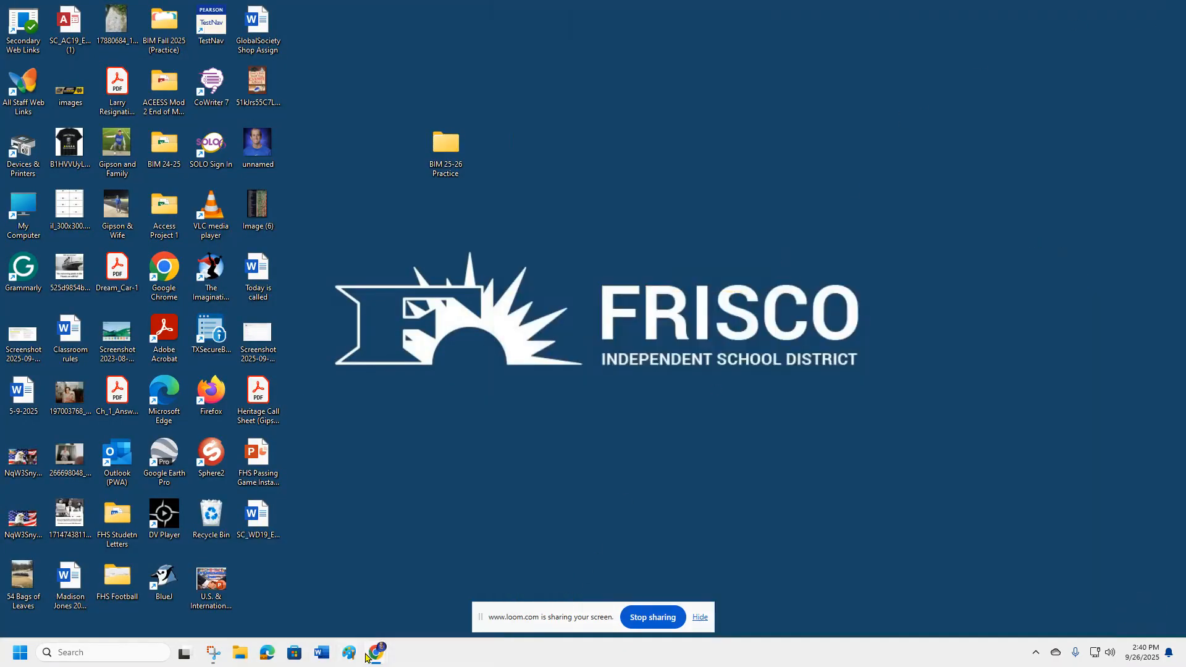
Step: Switch to the MindTap project page in Chrome and browse for a file to save to SAM
{"action": "mouse_move", "coordinate": [379, 655]}
{"action": "left_click", "coordinate": [352, 593]}
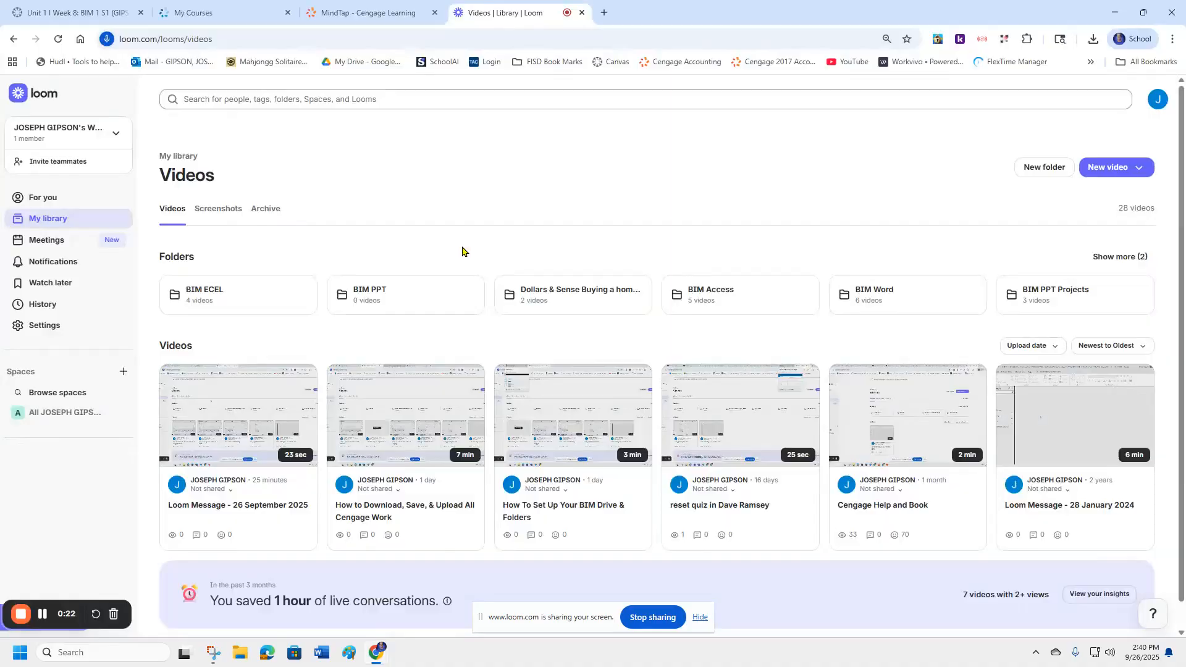
{"action": "left_click", "coordinate": [356, 9]}
{"action": "left_click", "coordinate": [574, 255]}
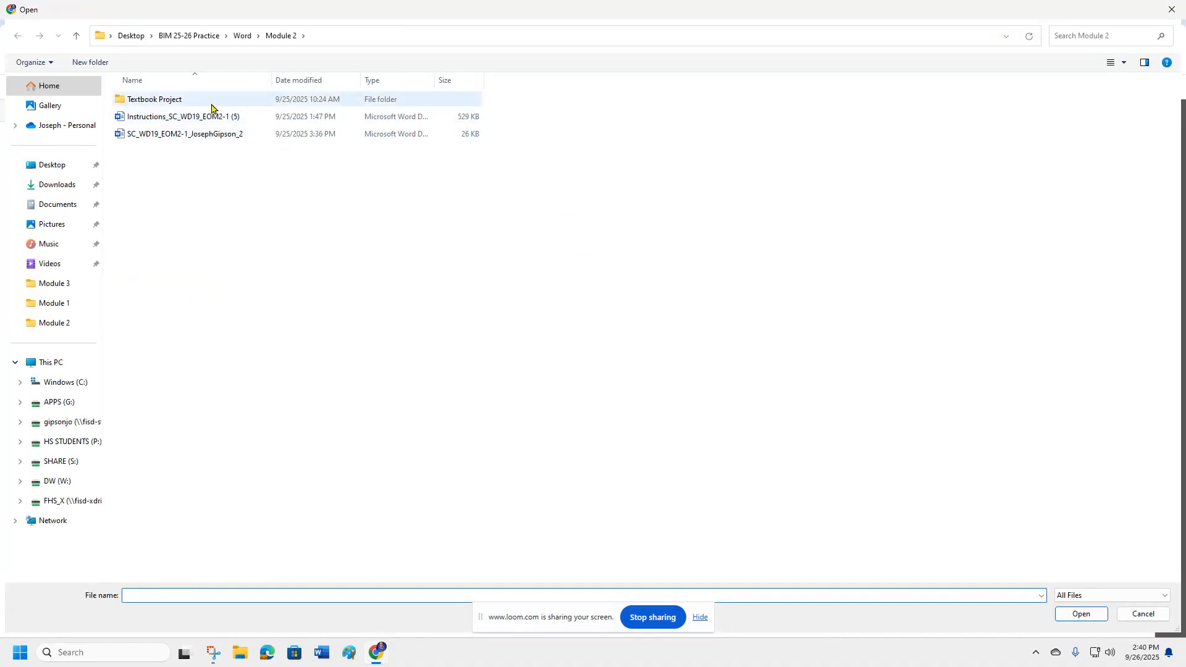
Step: Upload the completed SC_WD19_EOM3-1 project document from the BIM 25-26 Practice folder on the Desktop
{"action": "left_click", "coordinate": [66, 164]}
{"action": "left_click", "coordinate": [339, 119]}
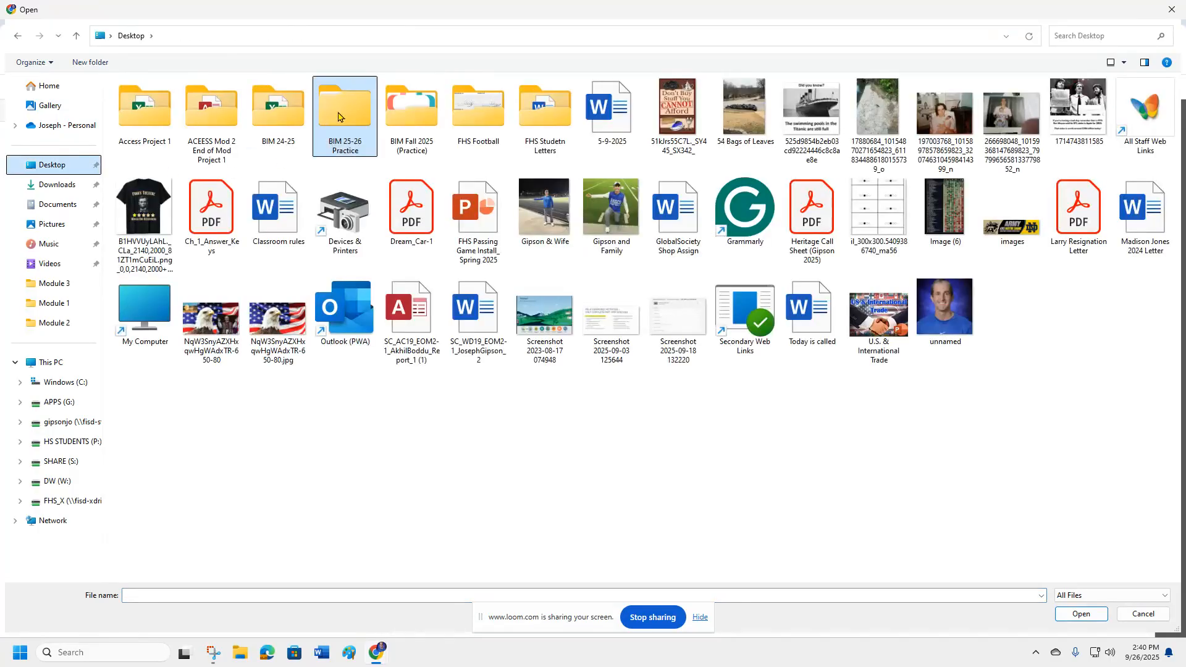
{"action": "double_click", "coordinate": [338, 117]}
{"action": "double_click", "coordinate": [190, 100]}
{"action": "left_click", "coordinate": [182, 121]}
{"action": "double_click", "coordinate": [180, 118]}
{"action": "double_click", "coordinate": [218, 121]}
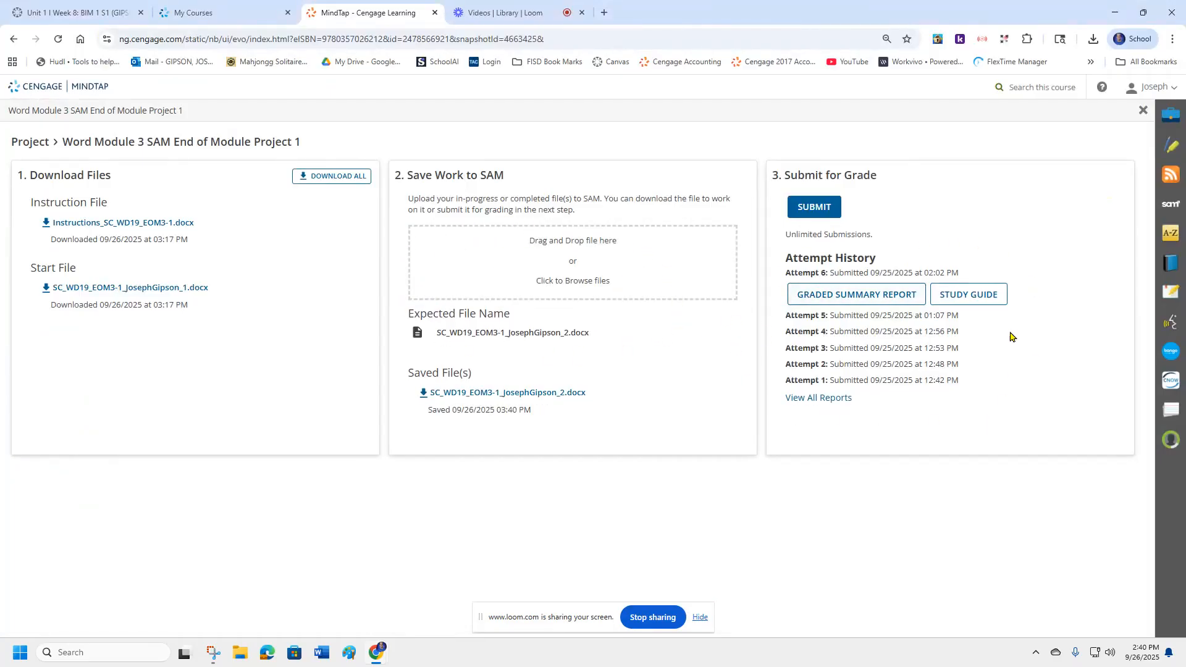
Step: Submit the Word Module 3 project for grading and open its downloaded graded summary report
{"action": "left_click", "coordinate": [819, 210]}
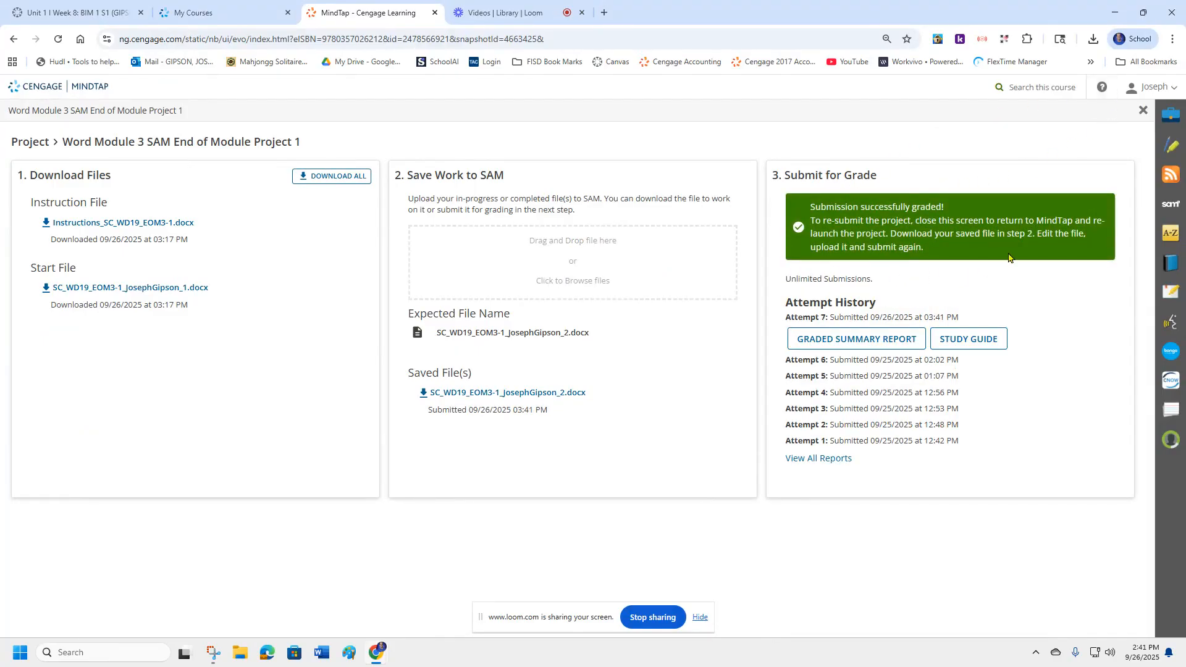
{"action": "left_click", "coordinate": [876, 338]}
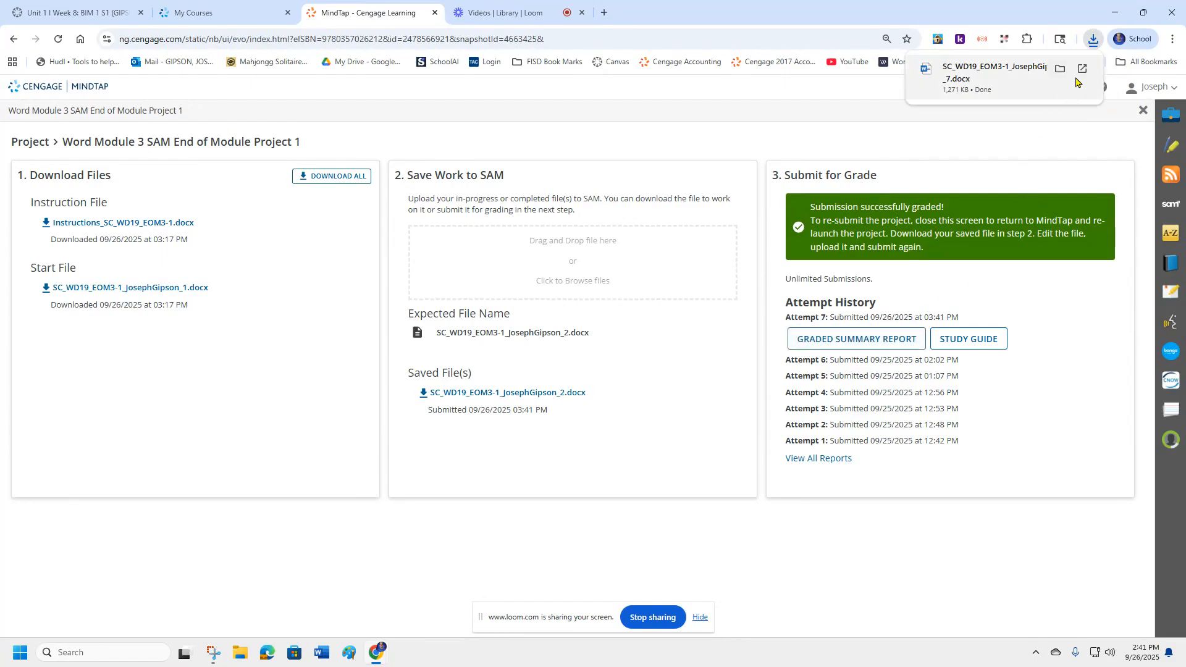
{"action": "left_click", "coordinate": [969, 79]}
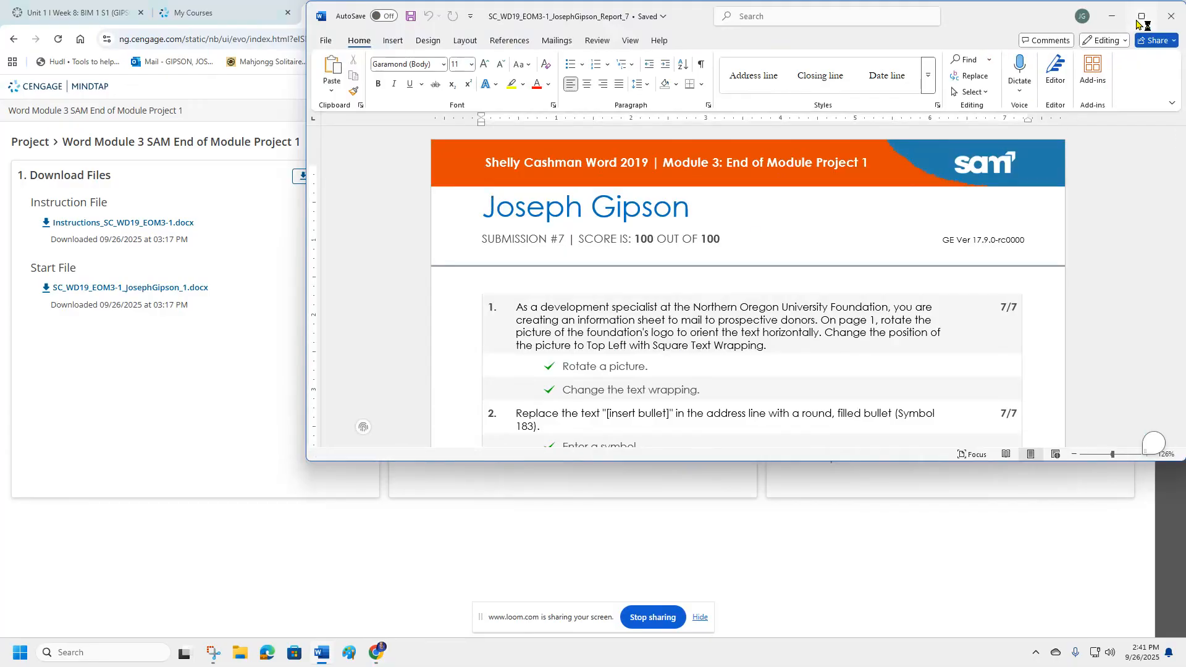
Step: Maximize the graded summary report, examine its overall score and per-task results, and close it
{"action": "left_click", "coordinate": [1137, 23]}
{"action": "scroll", "coordinate": [407, 272], "scroll_direction": "down", "scroll_amount": 2}
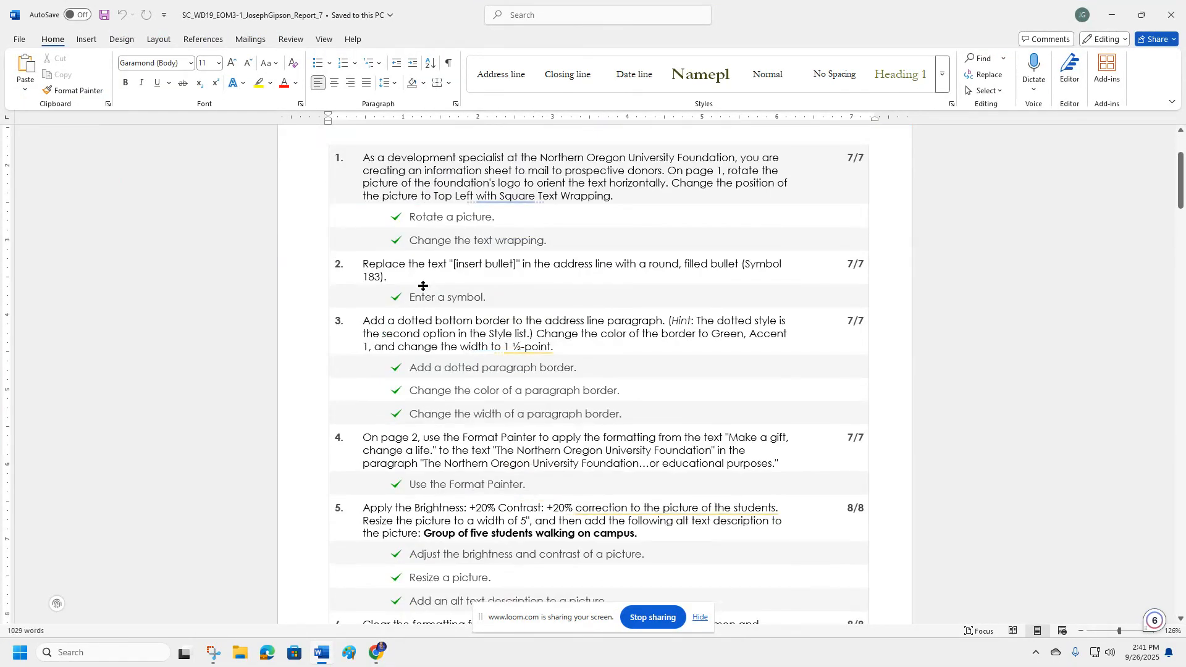
{"action": "scroll", "coordinate": [451, 289], "scroll_direction": "up", "scroll_amount": 2}
{"action": "scroll", "coordinate": [445, 284], "scroll_direction": "down", "scroll_amount": 6}
{"action": "scroll", "coordinate": [442, 287], "scroll_direction": "down", "scroll_amount": 3}
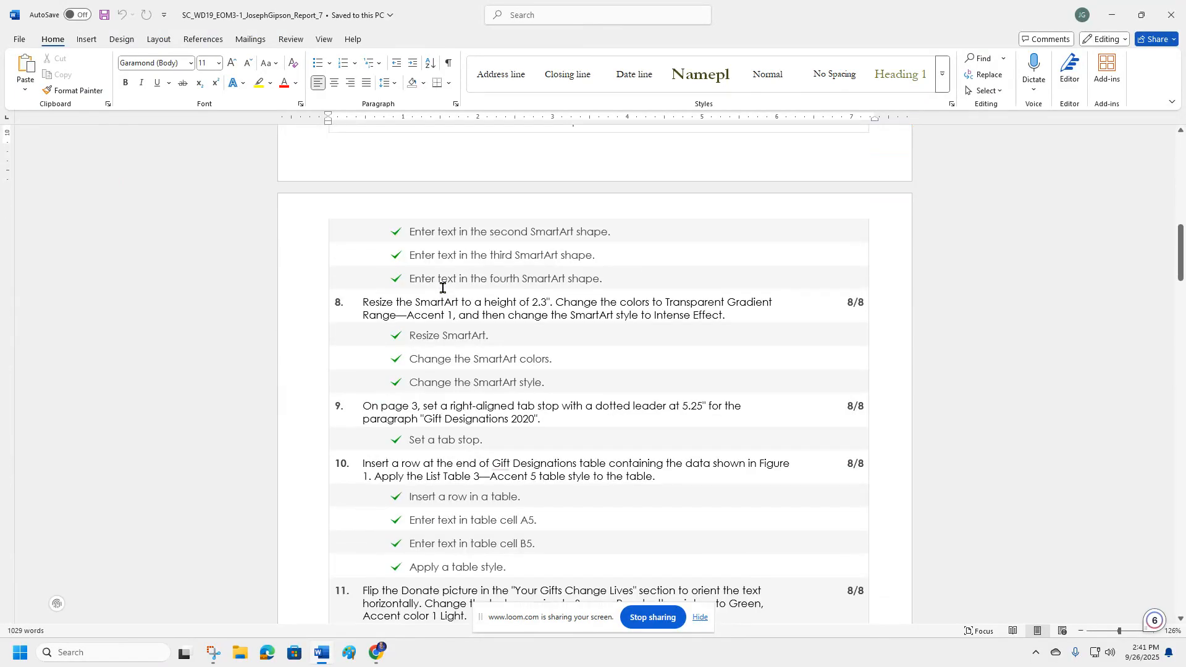
{"action": "scroll", "coordinate": [442, 288], "scroll_direction": "up", "scroll_amount": 12}
{"action": "scroll", "coordinate": [499, 278], "scroll_direction": "up", "scroll_amount": 3}
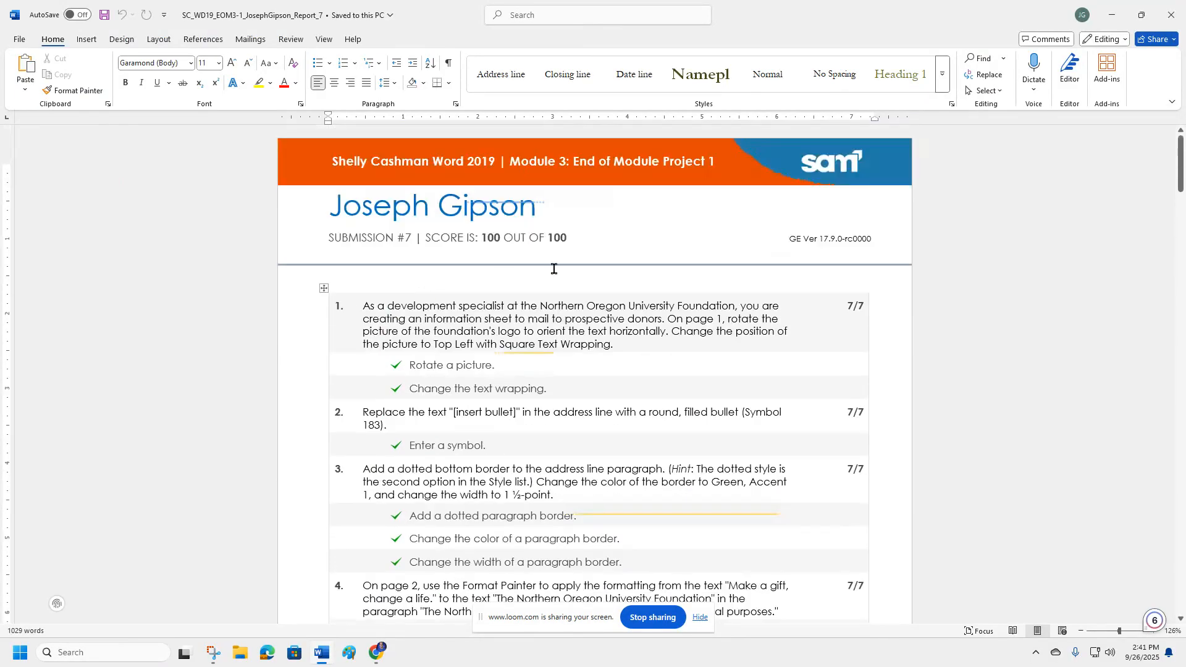
{"action": "left_click", "coordinate": [1171, 14]}
{"action": "double_click", "coordinate": [532, 267]}
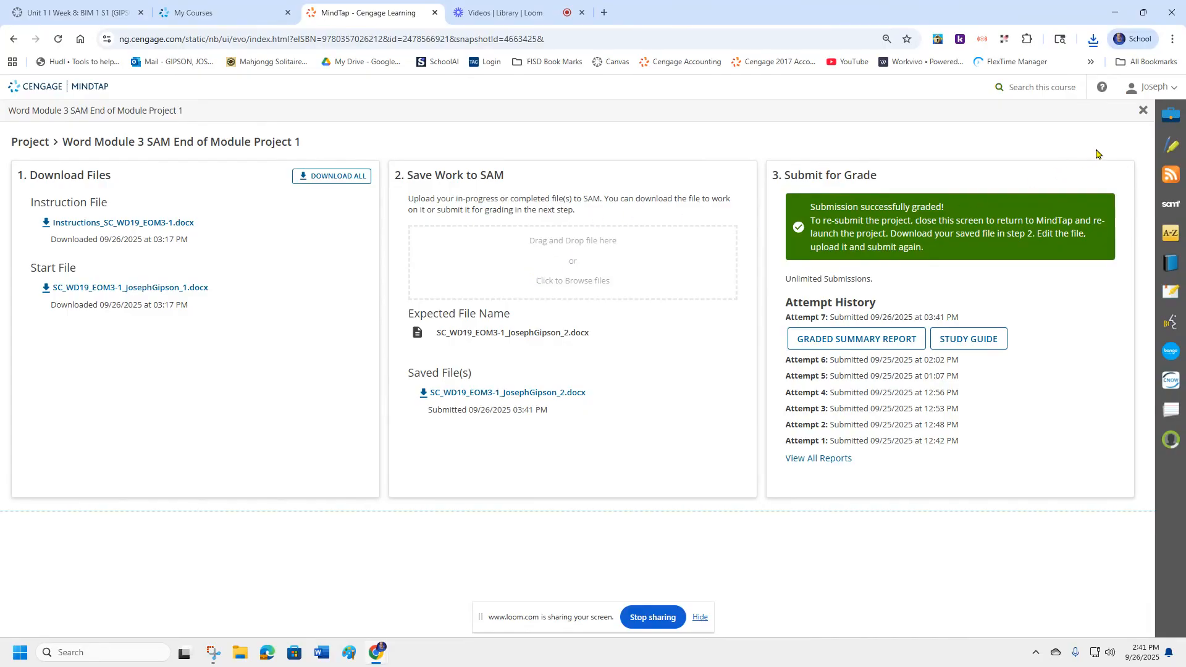
Step: Close the project page and relaunch Word Module 3 SAM End of Module Project 1 from the course's Word Module 3 activities
{"action": "left_click", "coordinate": [1142, 110]}
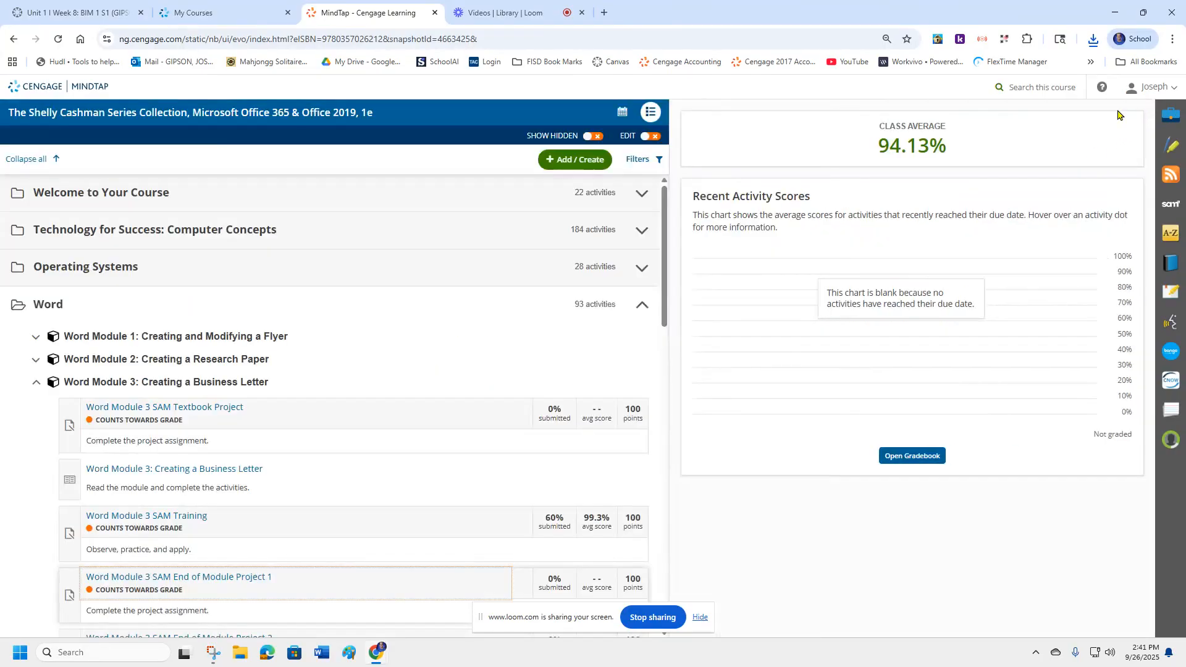
{"action": "scroll", "coordinate": [207, 412], "scroll_direction": "down", "scroll_amount": 2}
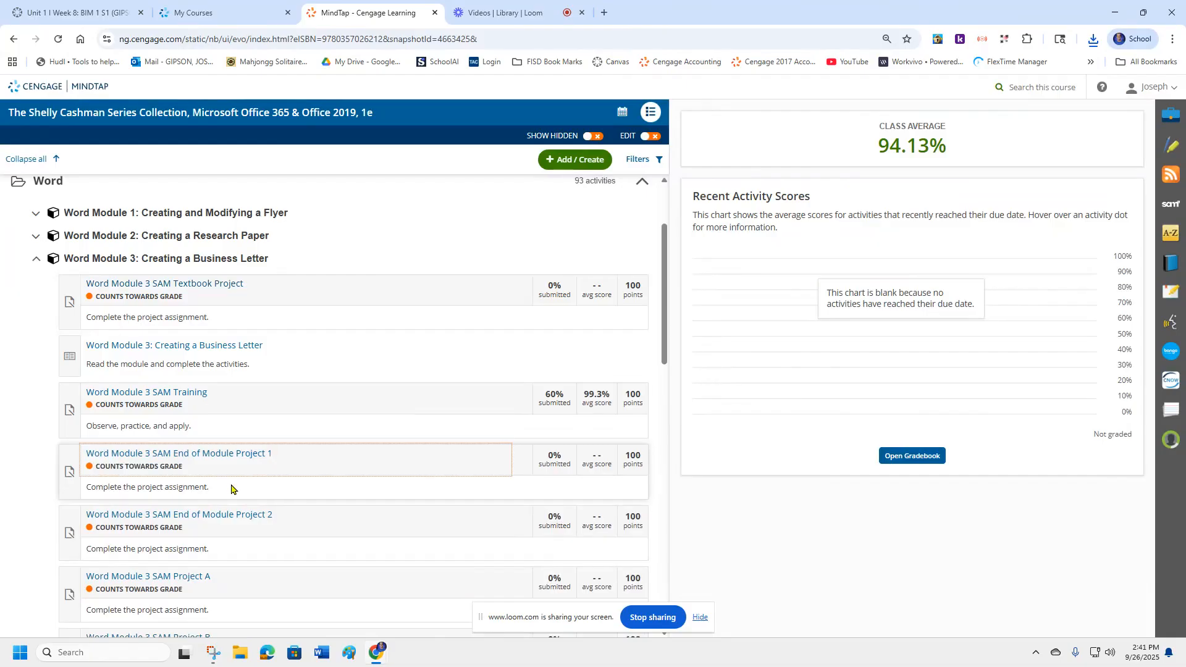
{"action": "left_click", "coordinate": [233, 456]}
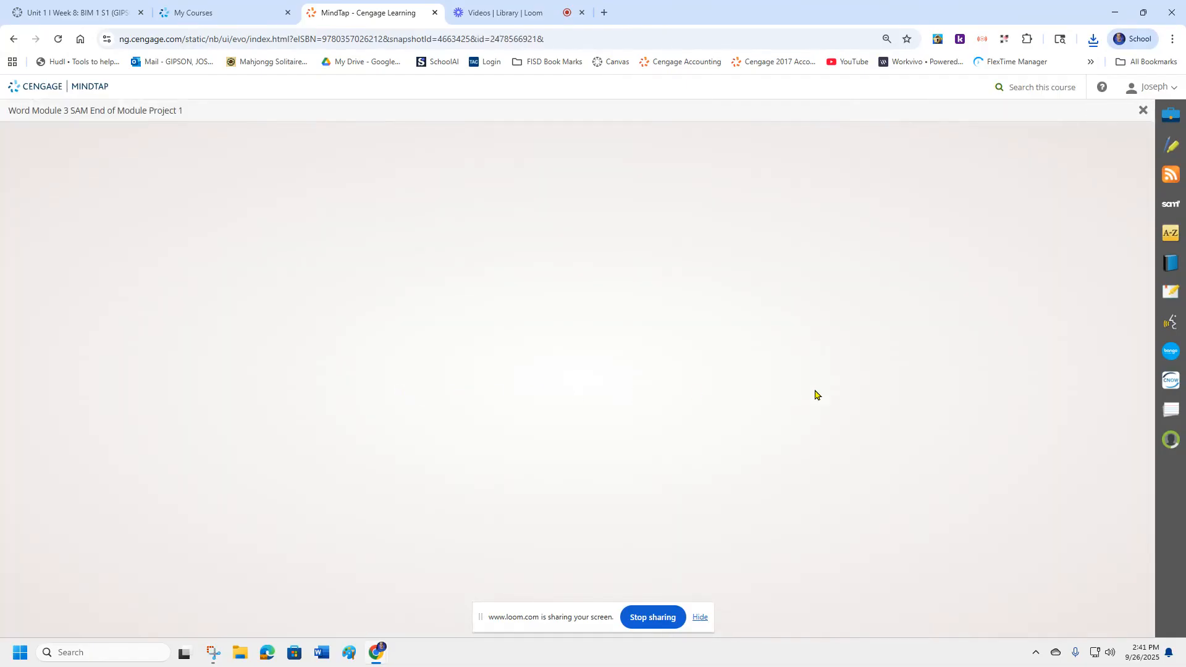
{"action": "left_click", "coordinate": [900, 310]}
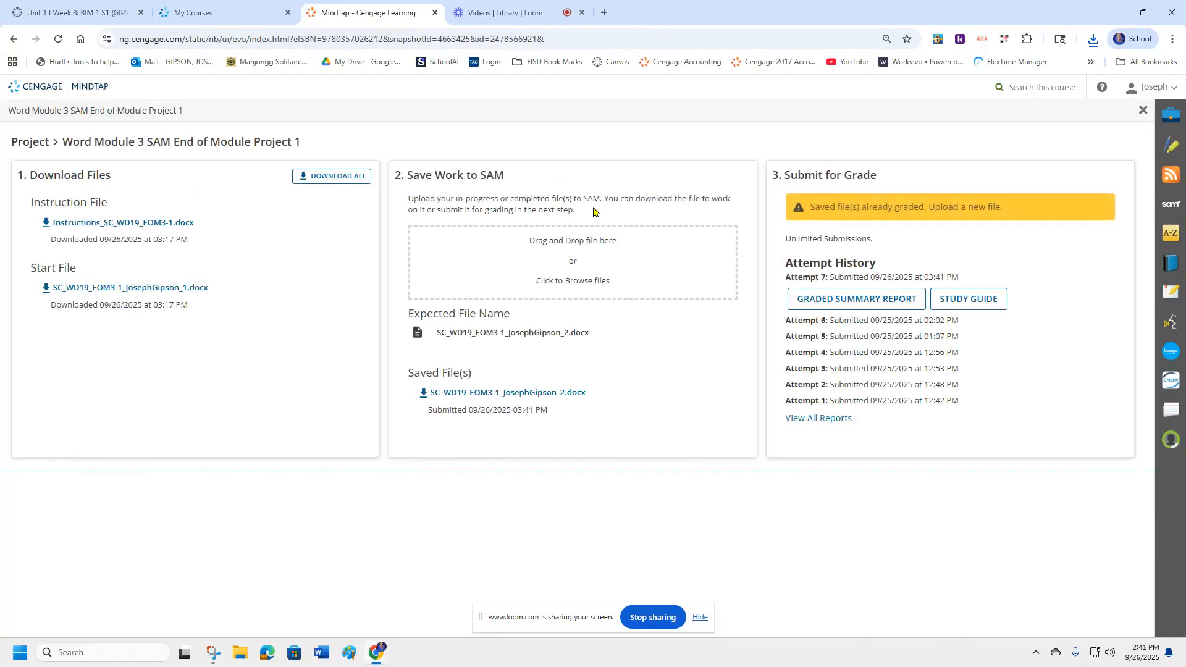